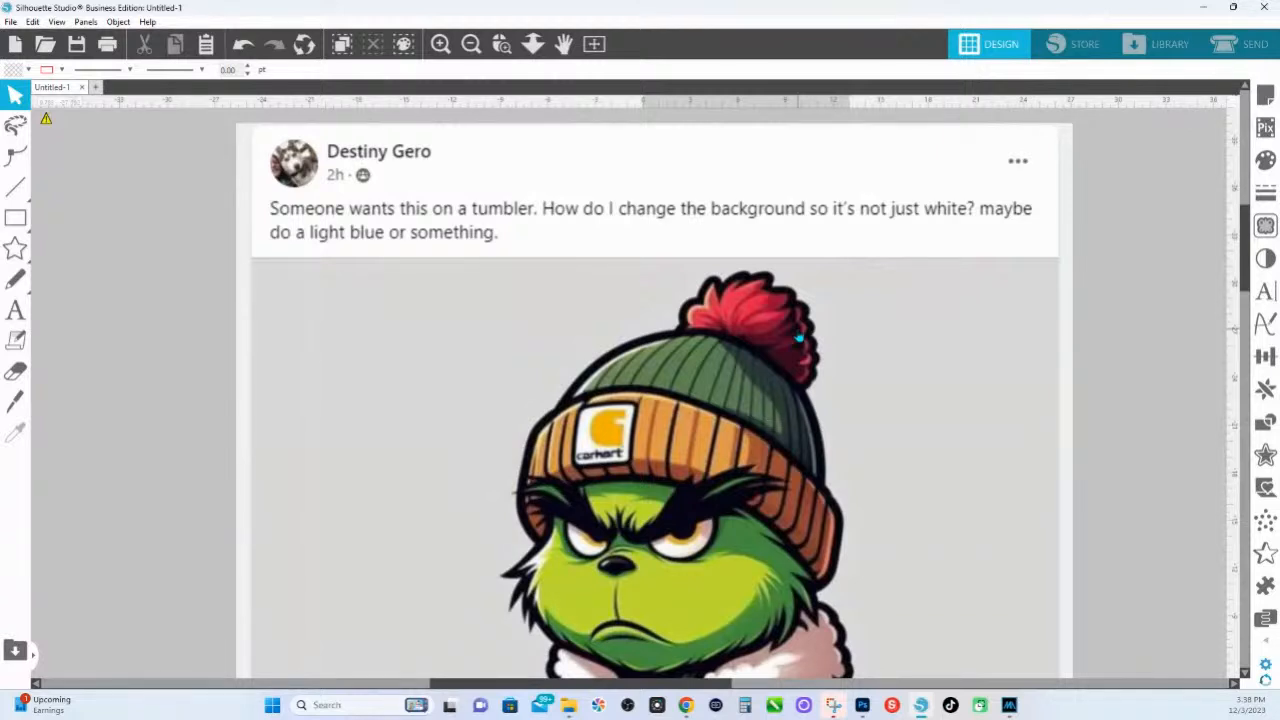
Delete the large social-media post screenshot covering the Grinch artwork
click(757, 346)
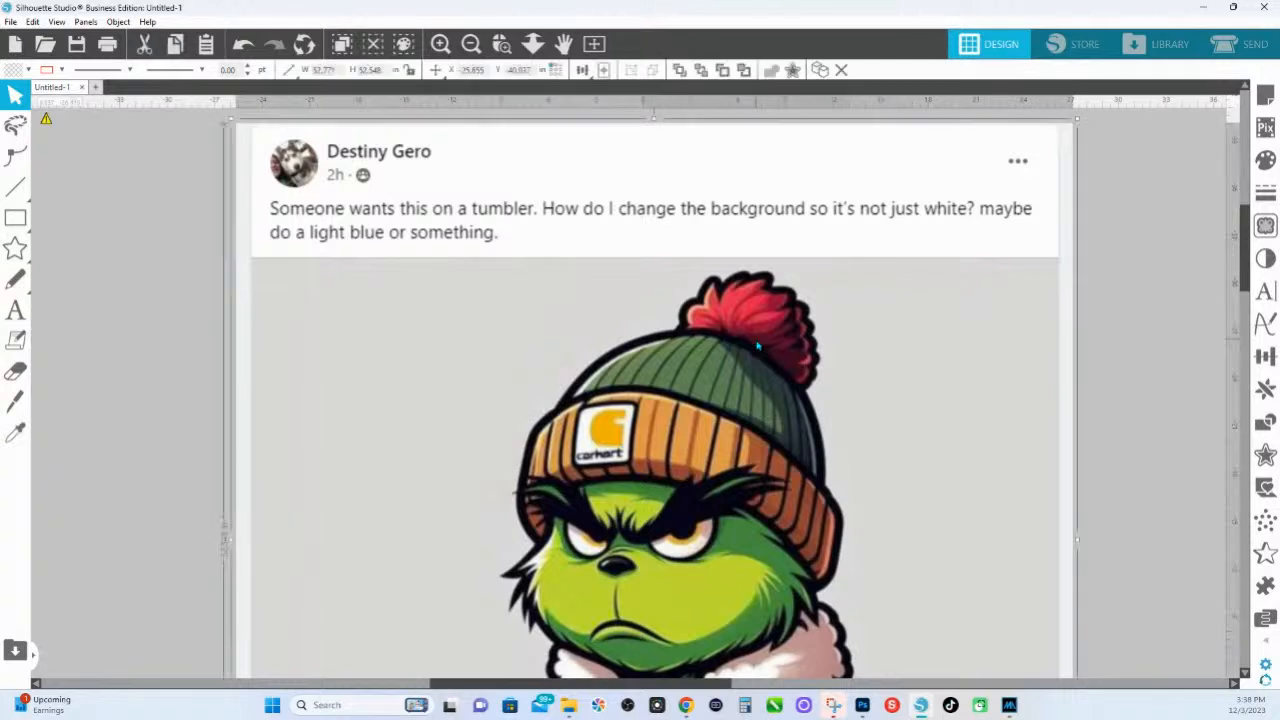
key(Delete)
key(space)
drag(873, 496, 583, 353)
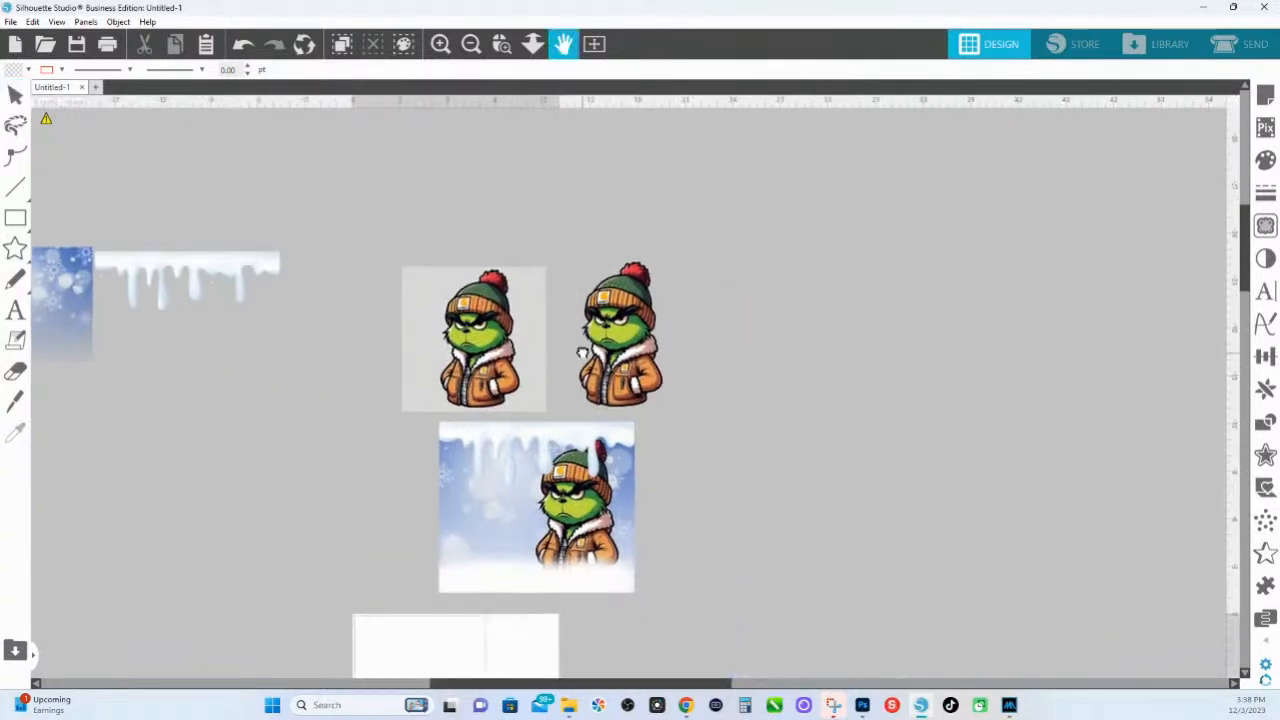
key(space)
drag(248, 330, 617, 359)
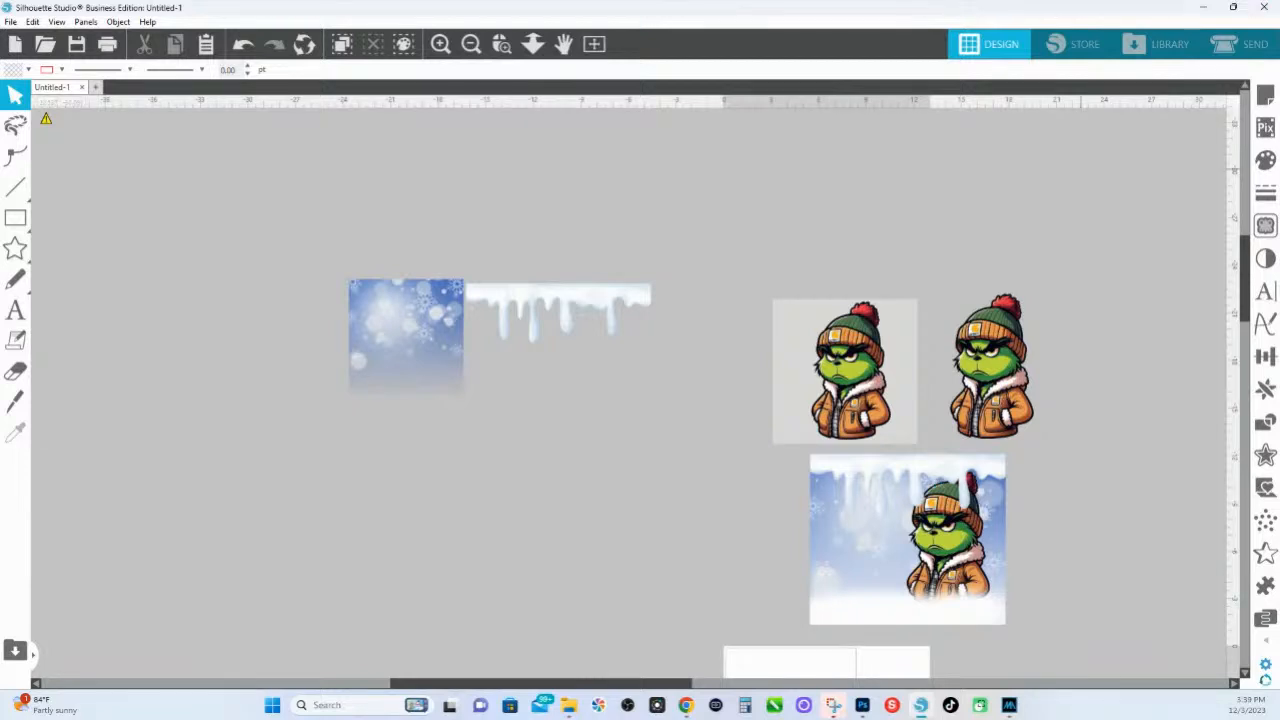
key(alt+Tab)
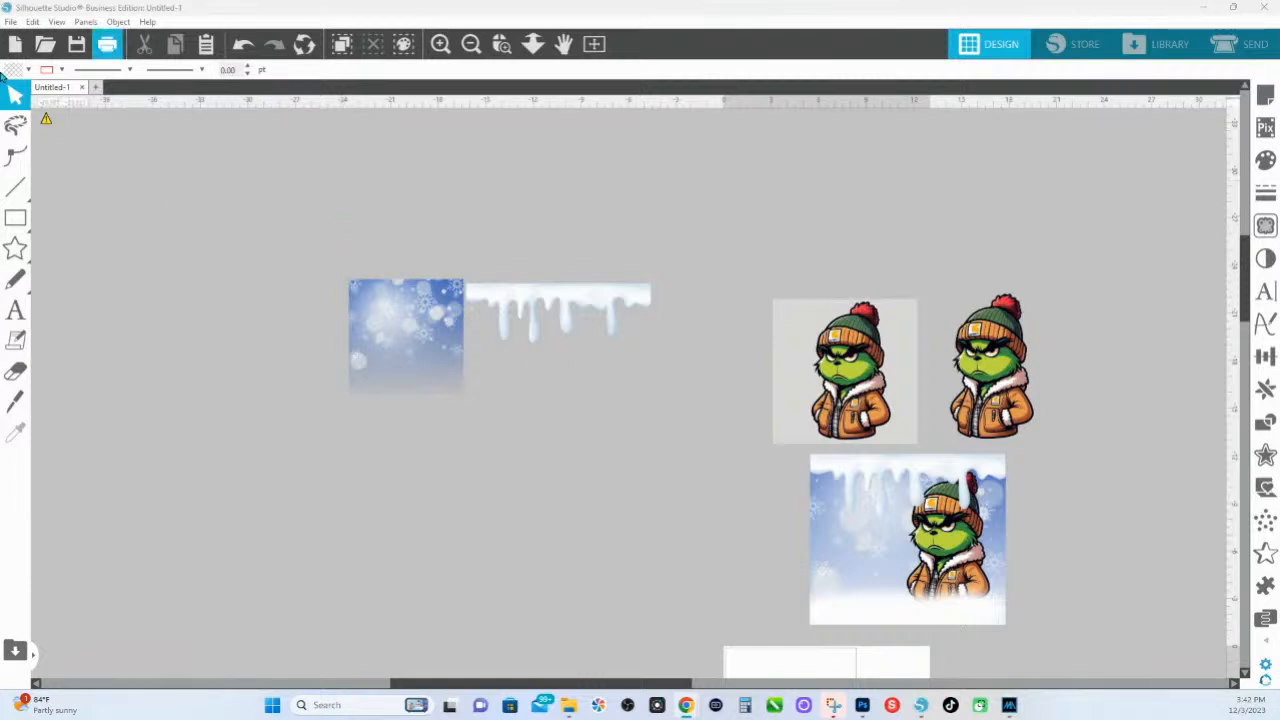
Merge the Dolphins promotional JPG from the eliteekreations drive into the current design
click(10, 21)
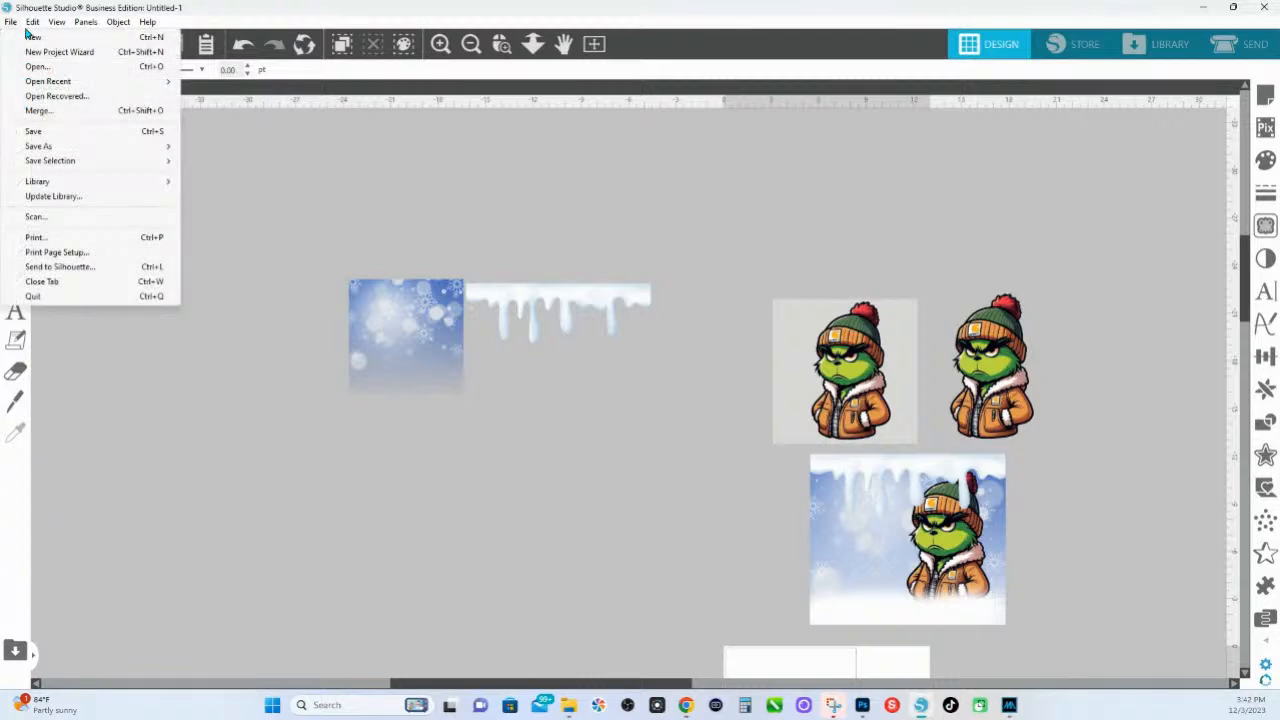
click(35, 111)
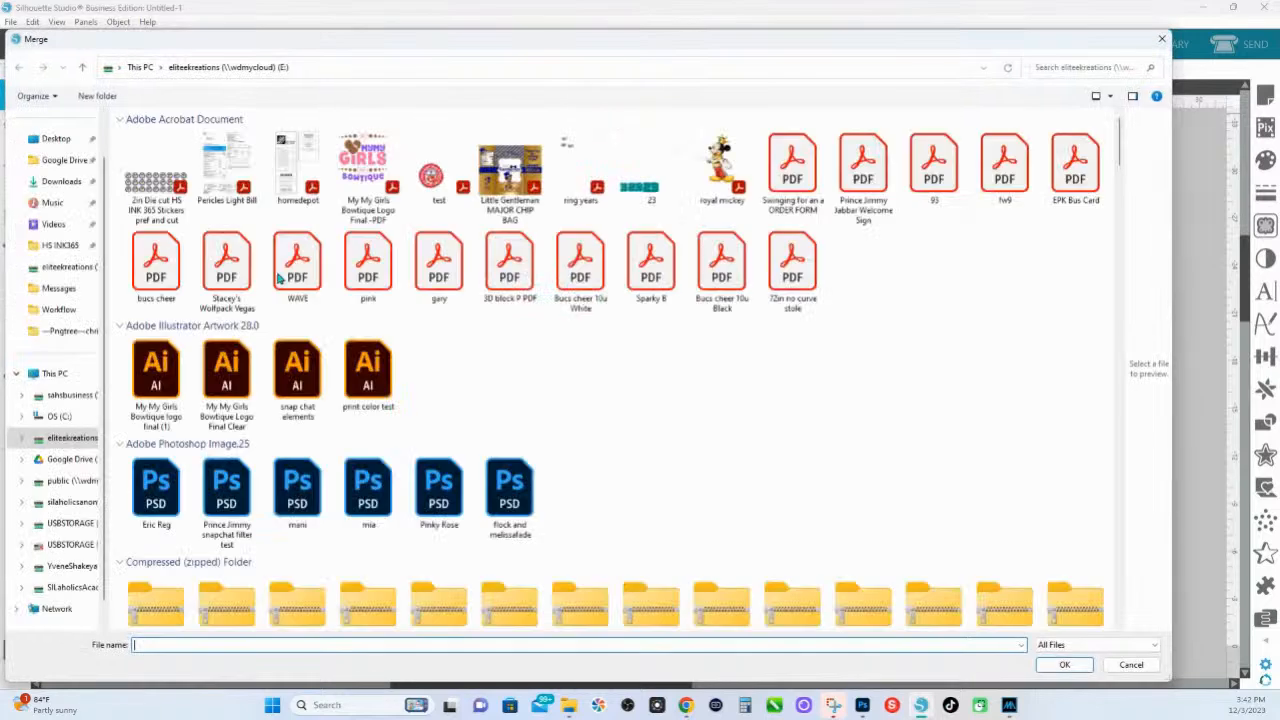
scroll(434, 382, down, 10)
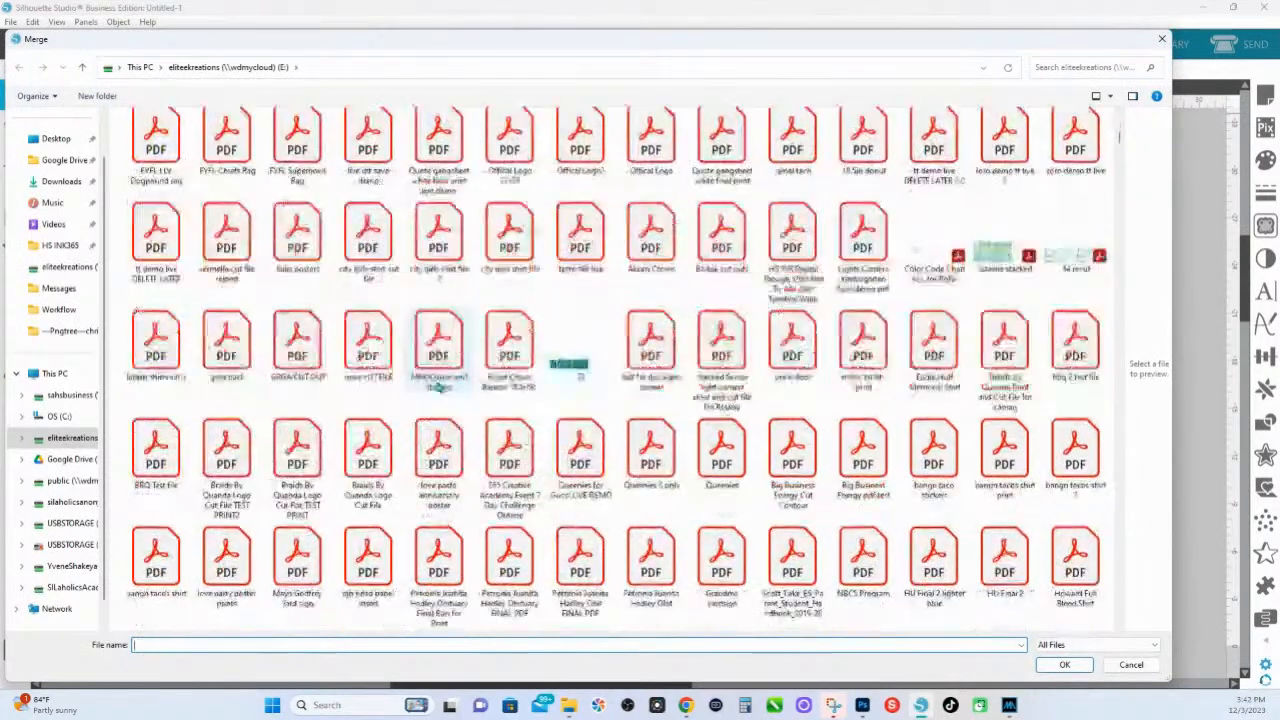
scroll(437, 388, down, 20)
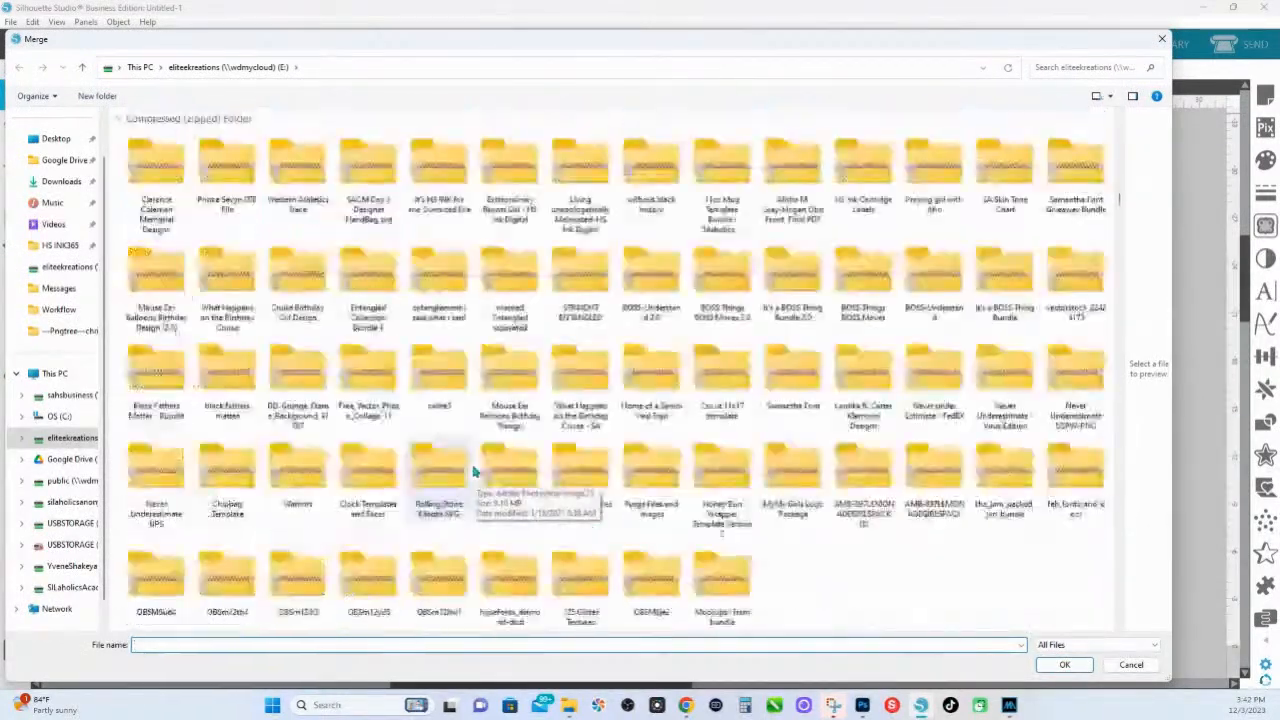
scroll(474, 471, down, 15)
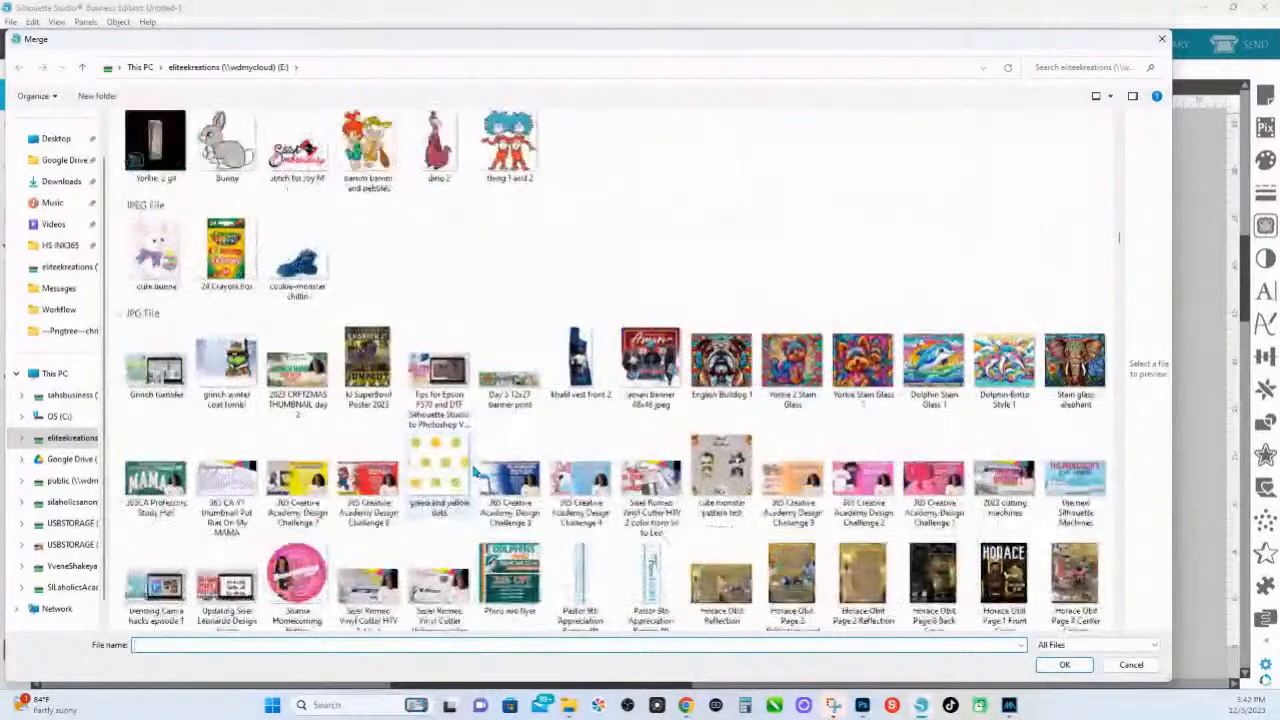
double_click(507, 572)
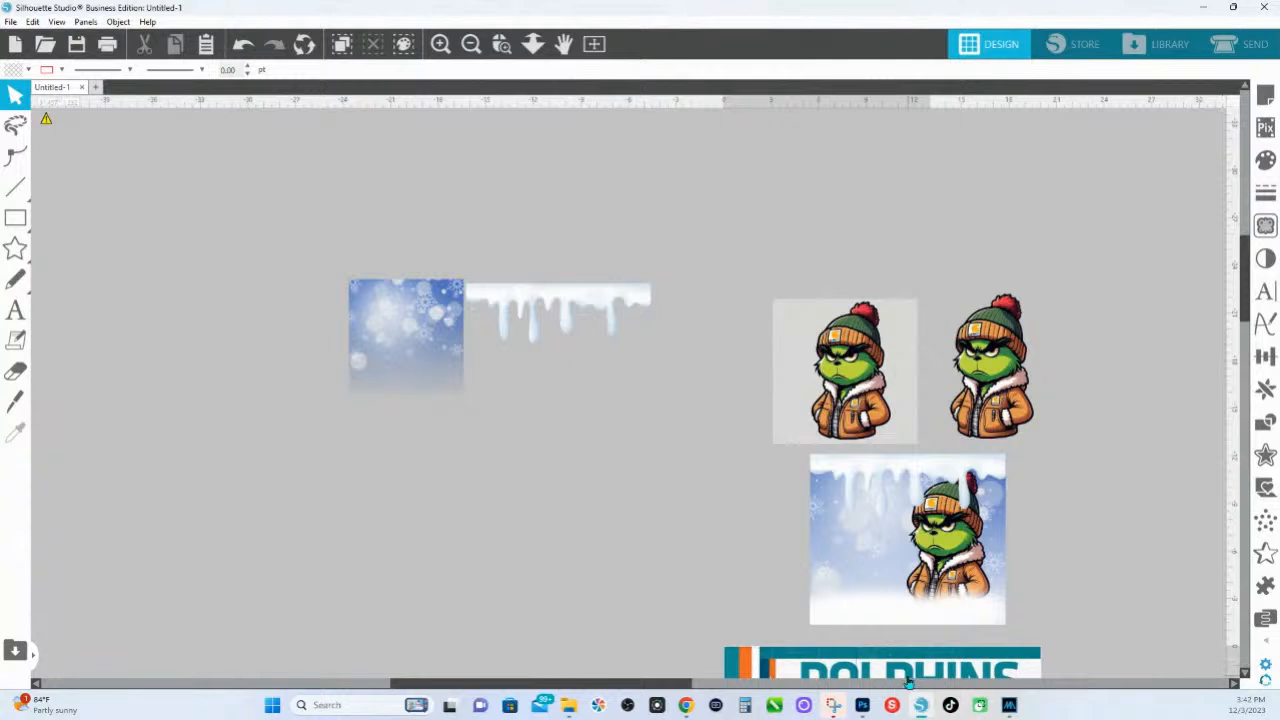
Move the Dolphins promotional image up beside the Grinch artwork and delete it
drag(902, 676, 650, 343)
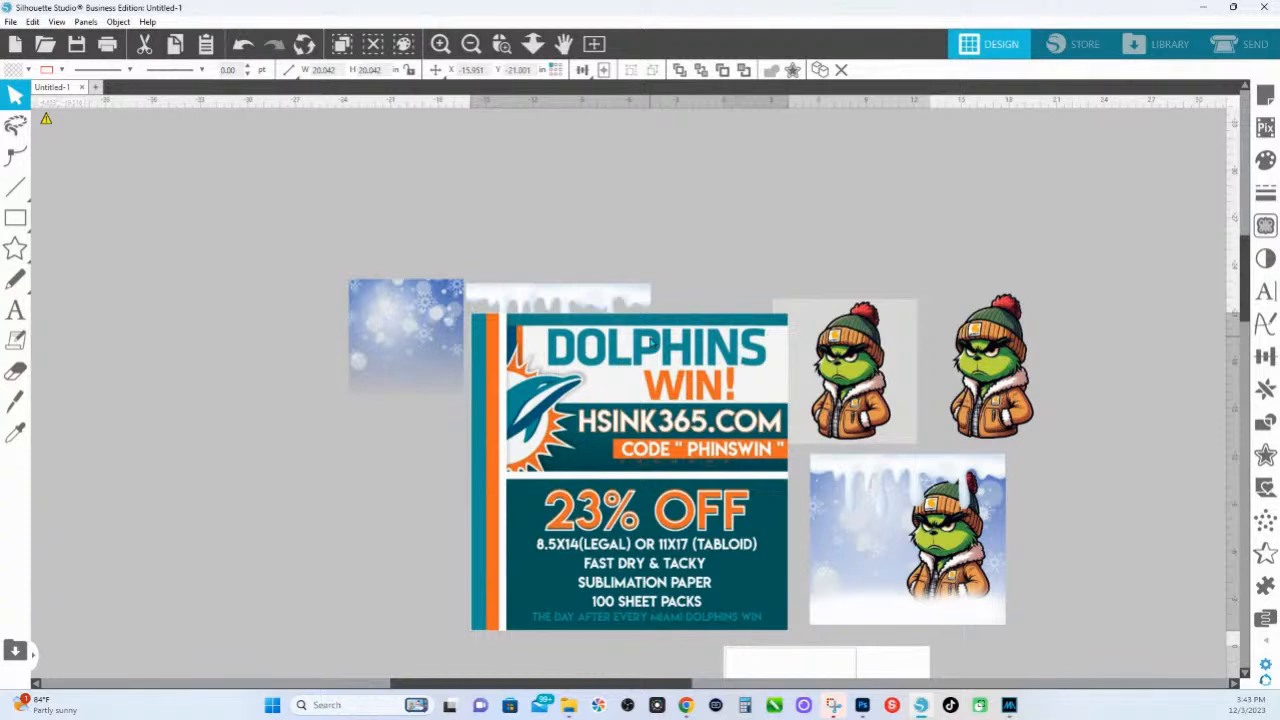
drag(663, 381, 649, 377)
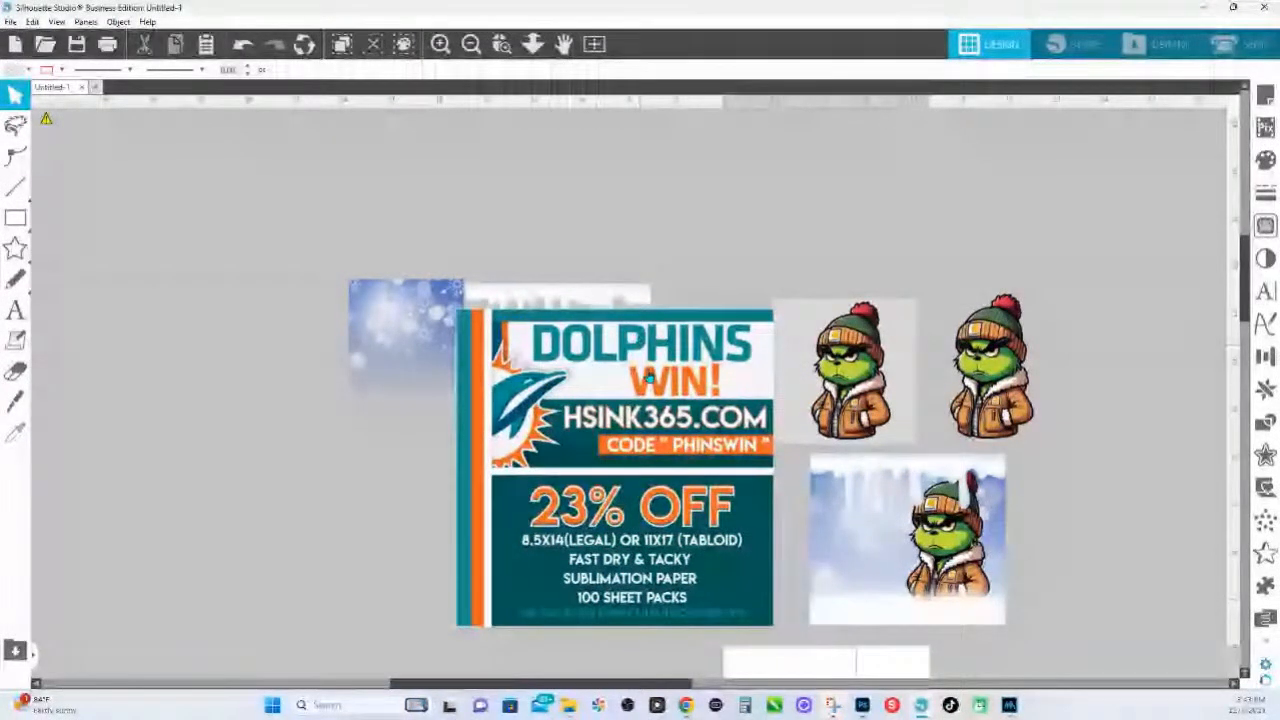
click(649, 377)
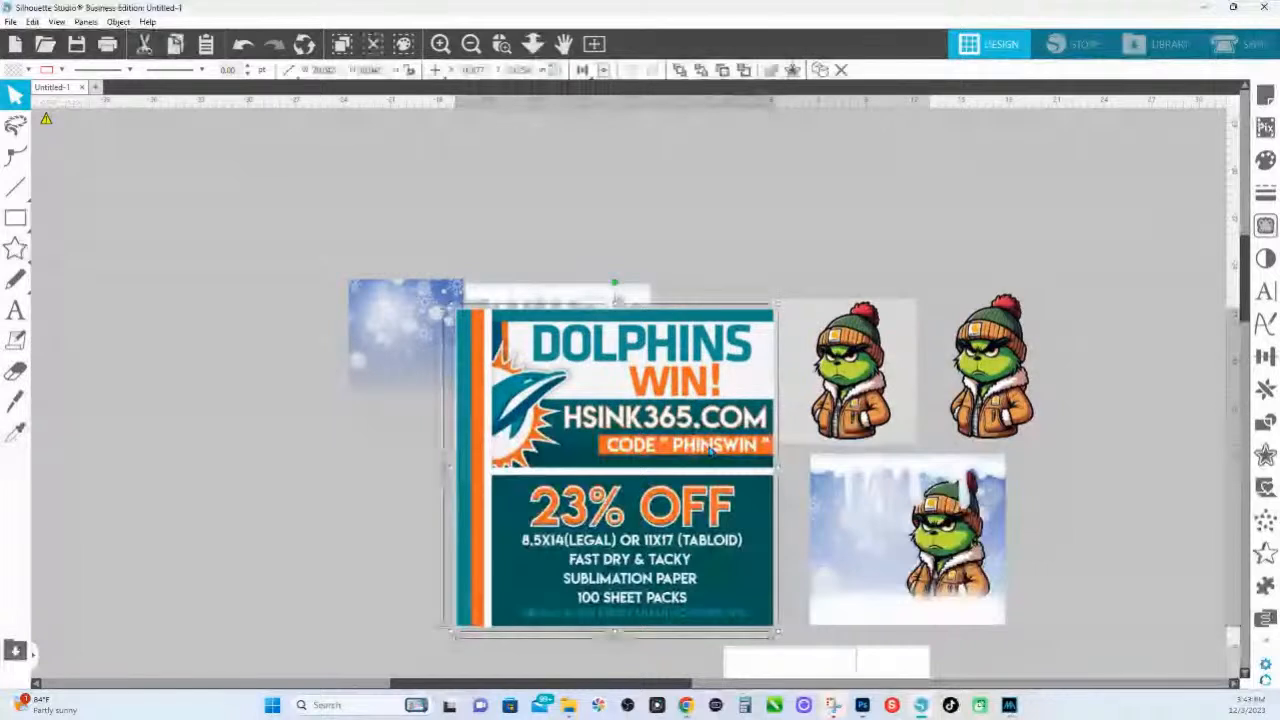
key(Delete)
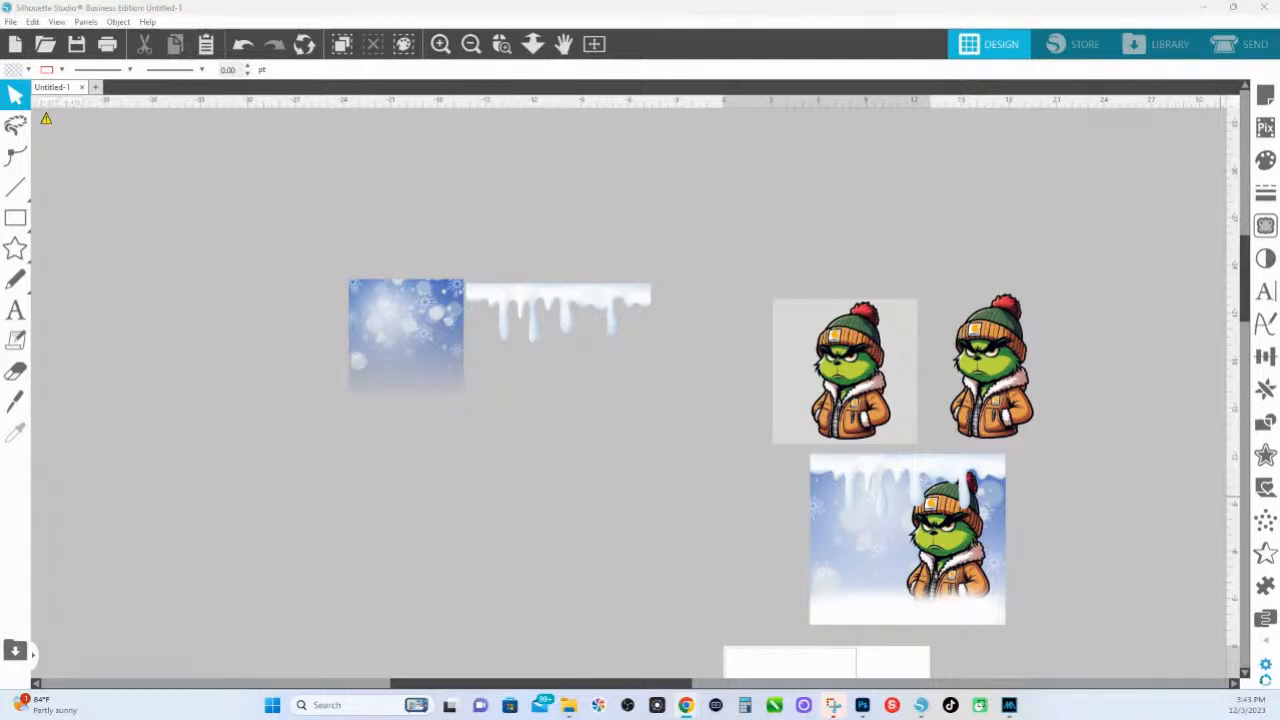
Copy the Grinch picture from the Facebook group post in Chrome and paste it into the Silhouette Studio design
drag(1279, 182, 452, 234)
scroll(815, 514, down, 6)
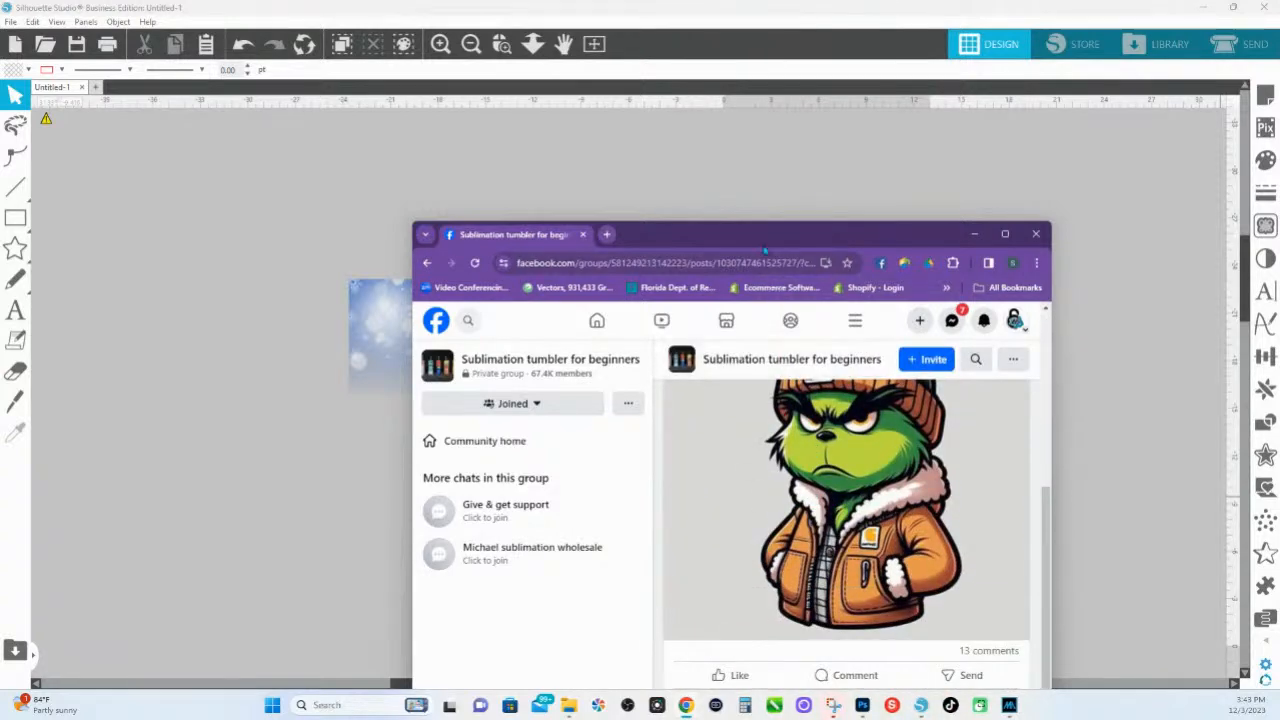
drag(763, 232, 676, 227)
right_click(700, 455)
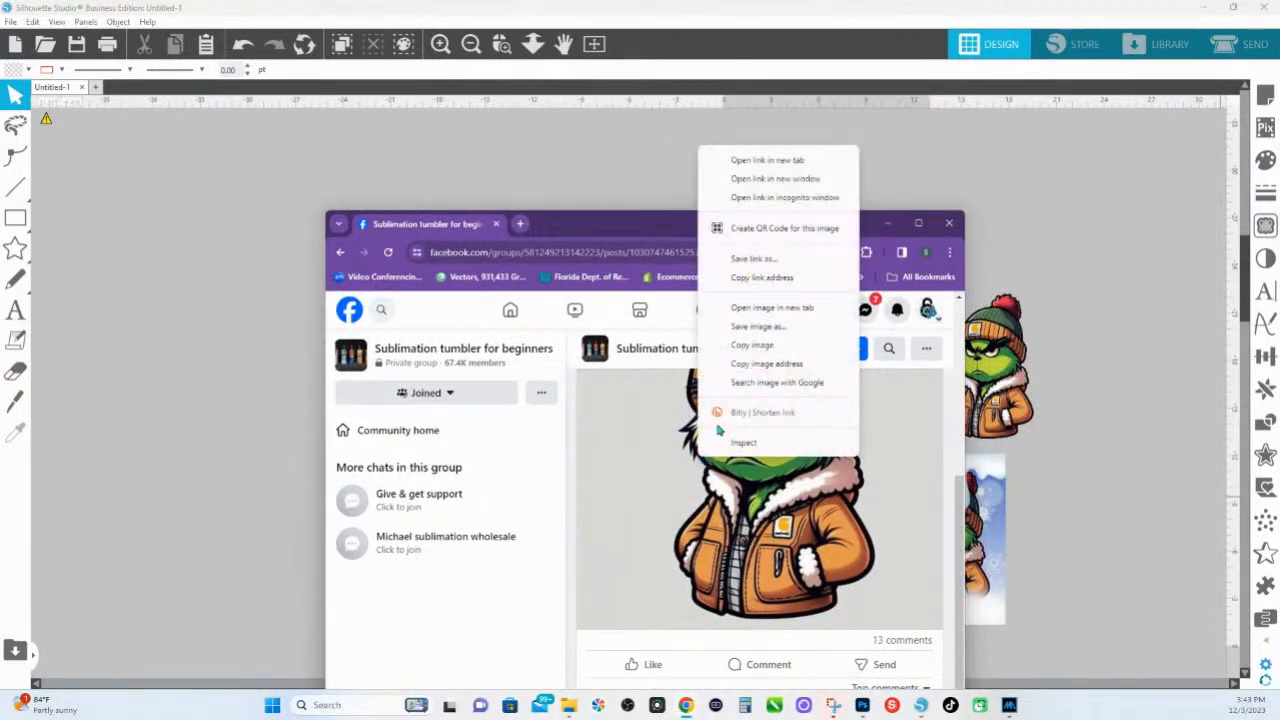
click(752, 345)
key(ctrl+v)
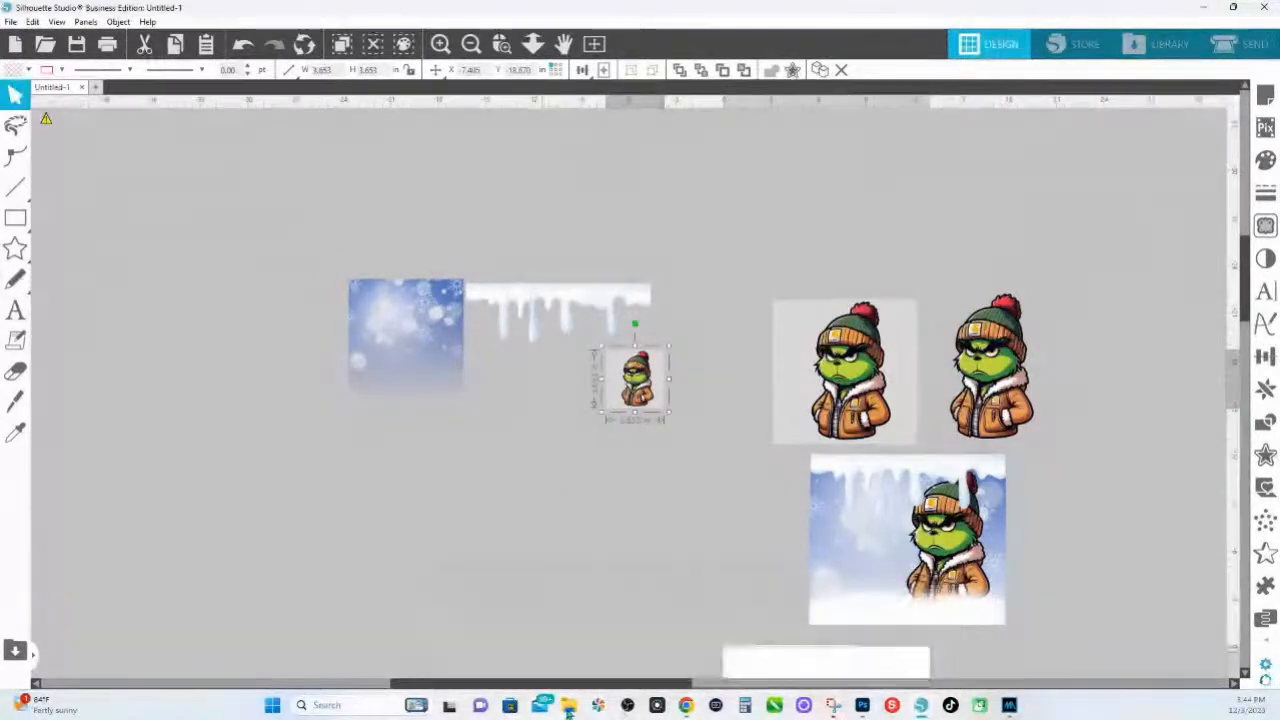
Bring the Pngtree ice dripping illustration from the Downloads folder in File Explorer into the Silhouette Studio design
mouse_move(568, 704)
click(491, 591)
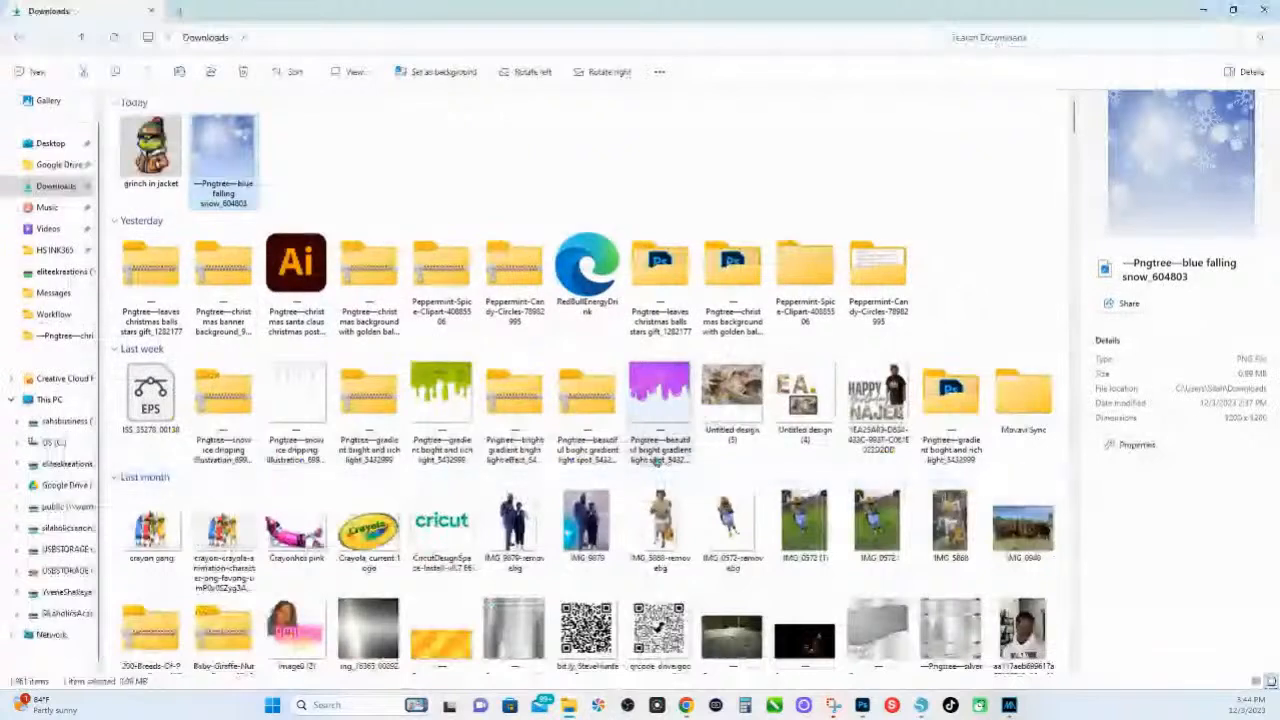
click(282, 382)
drag(282, 382, 629, 545)
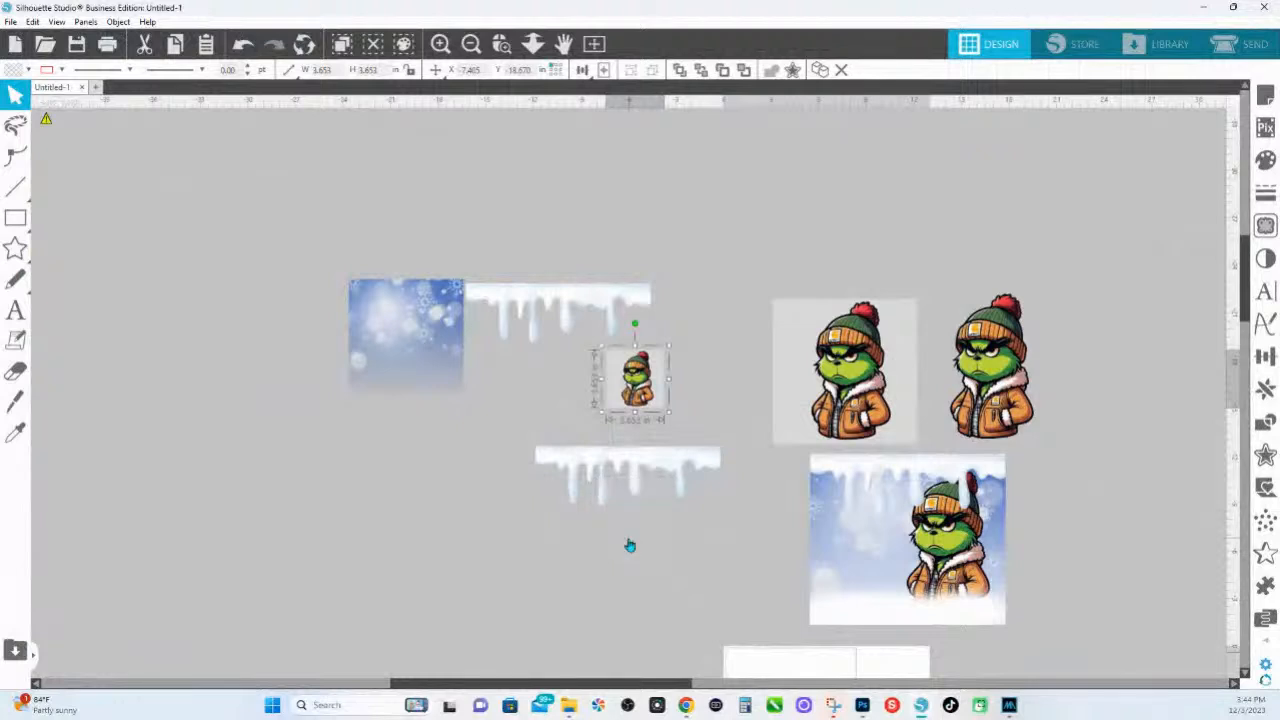
Delete the newly added icicle image and the small pasted Grinch picture
click(615, 480)
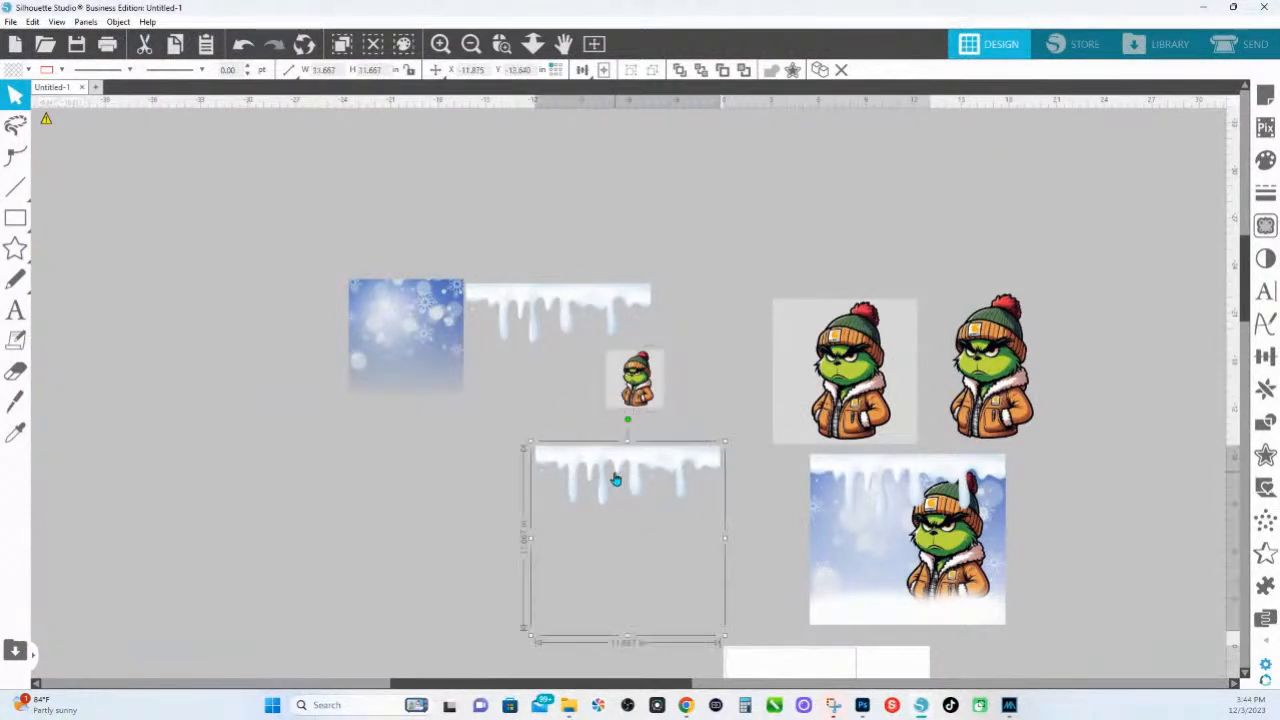
key(Delete)
click(635, 402)
key(Delete)
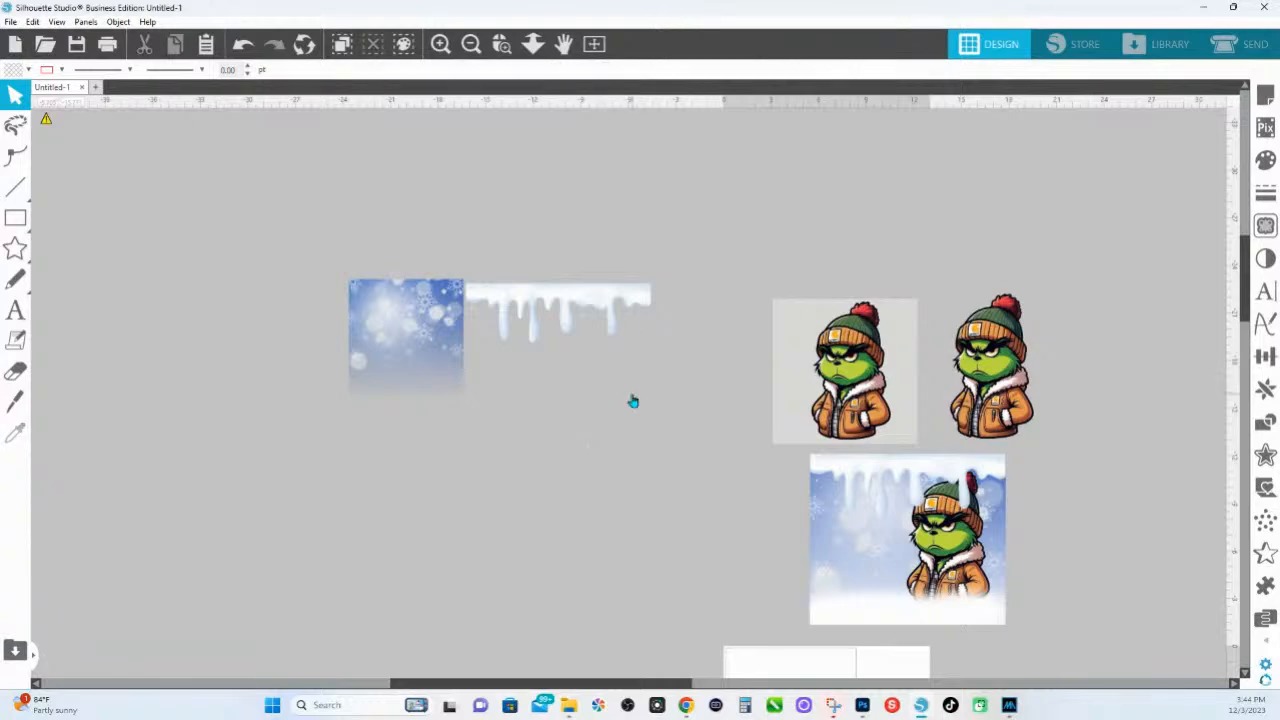
Move the Grinch image with the gray background slightly upward
drag(764, 390, 412, 401)
click(503, 48)
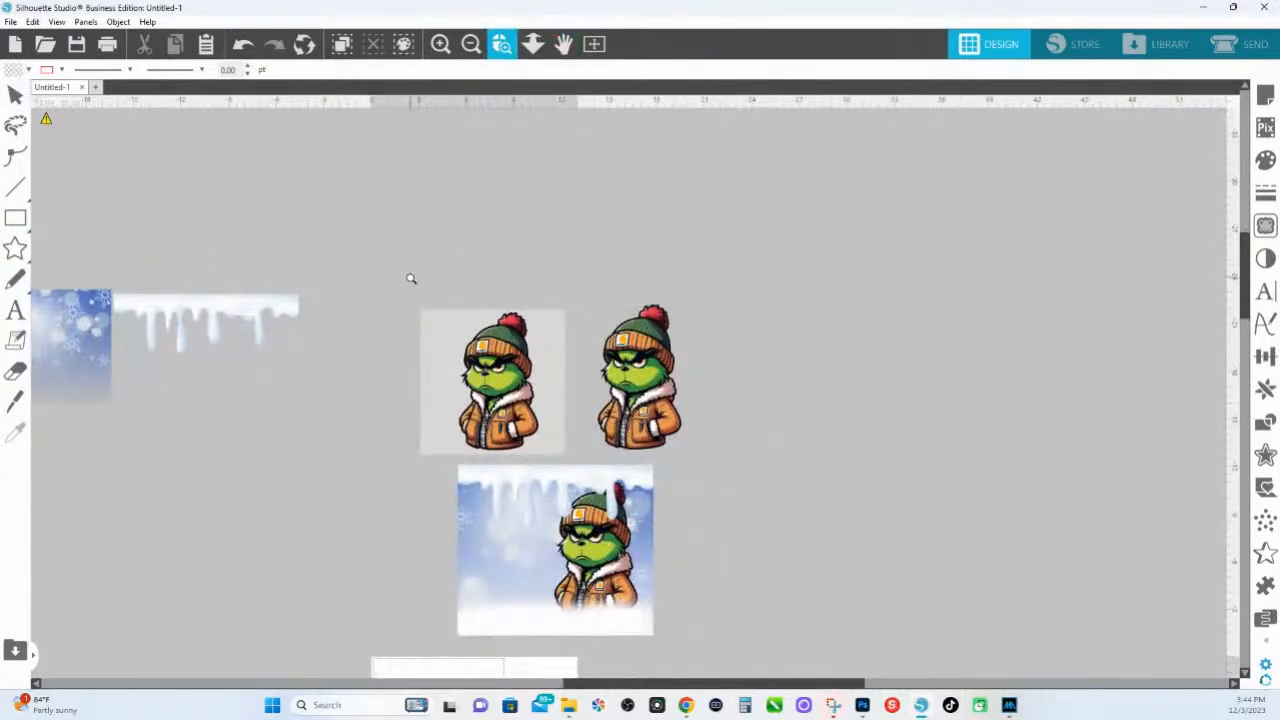
drag(409, 277, 597, 457)
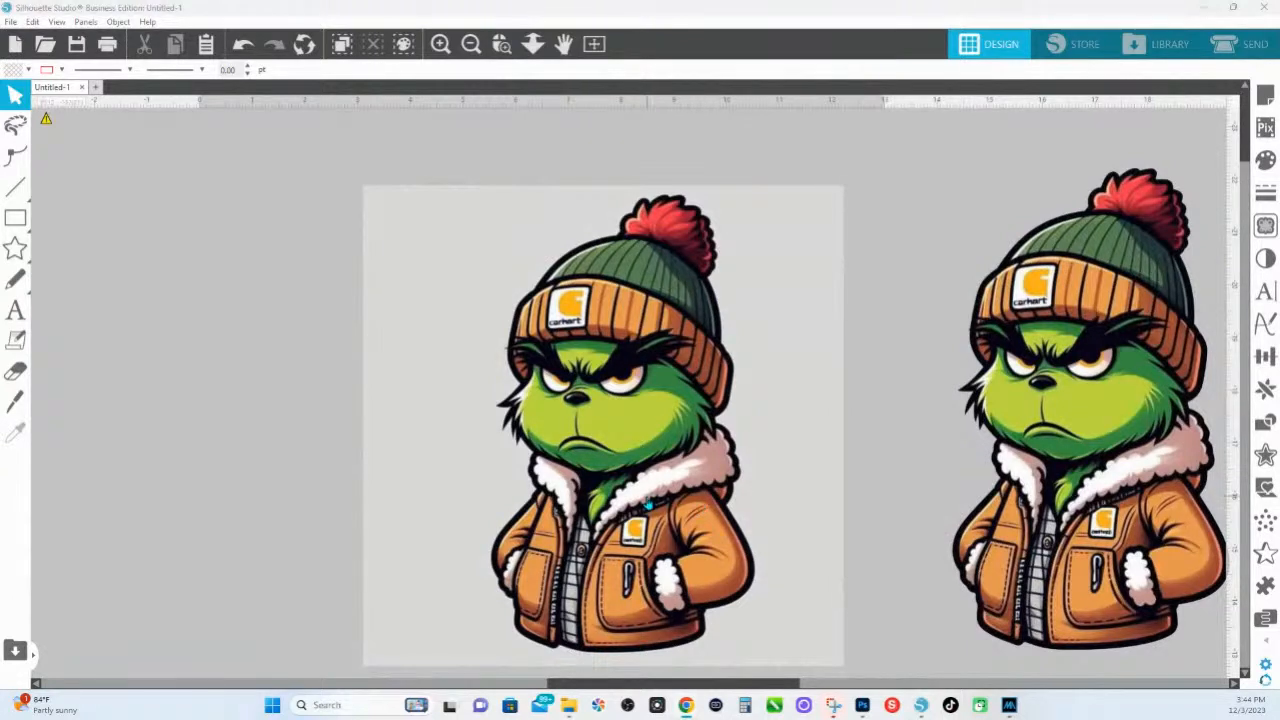
drag(648, 500, 641, 456)
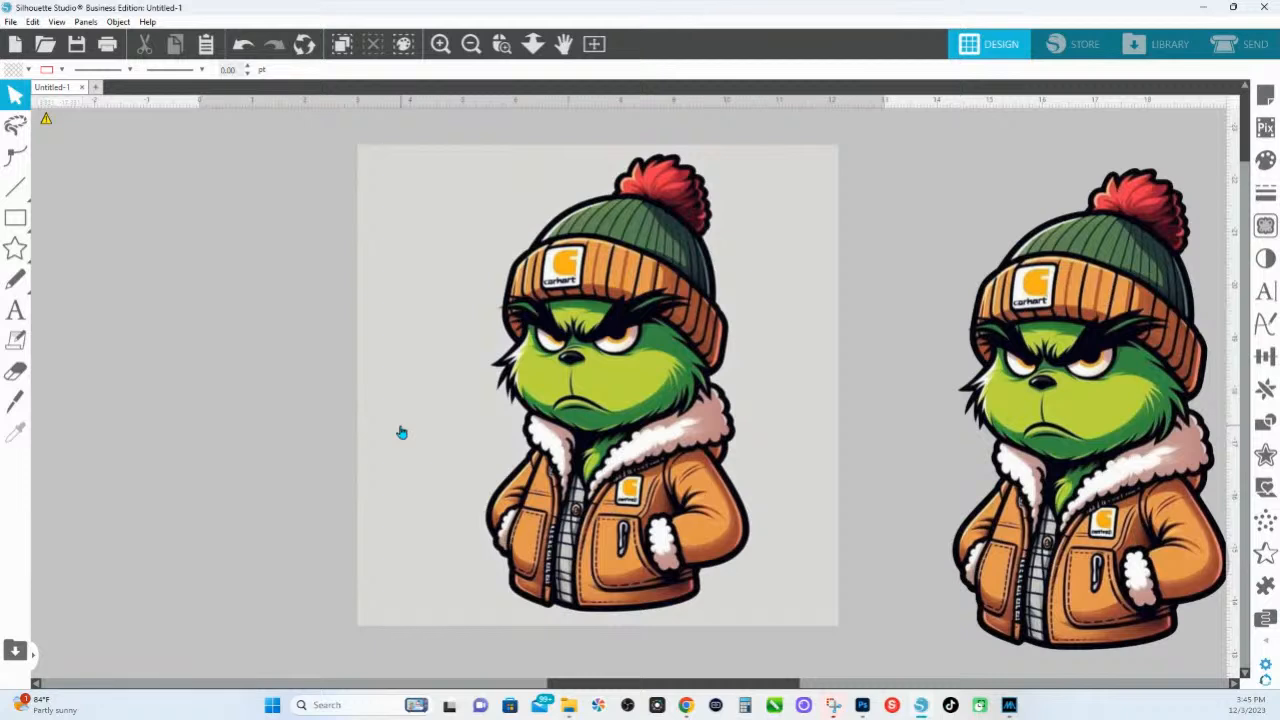
Set a trace area around the Grinch in the gray-background image and apply Trace and Detach
click(1266, 226)
drag(1084, 104, 714, 148)
click(755, 208)
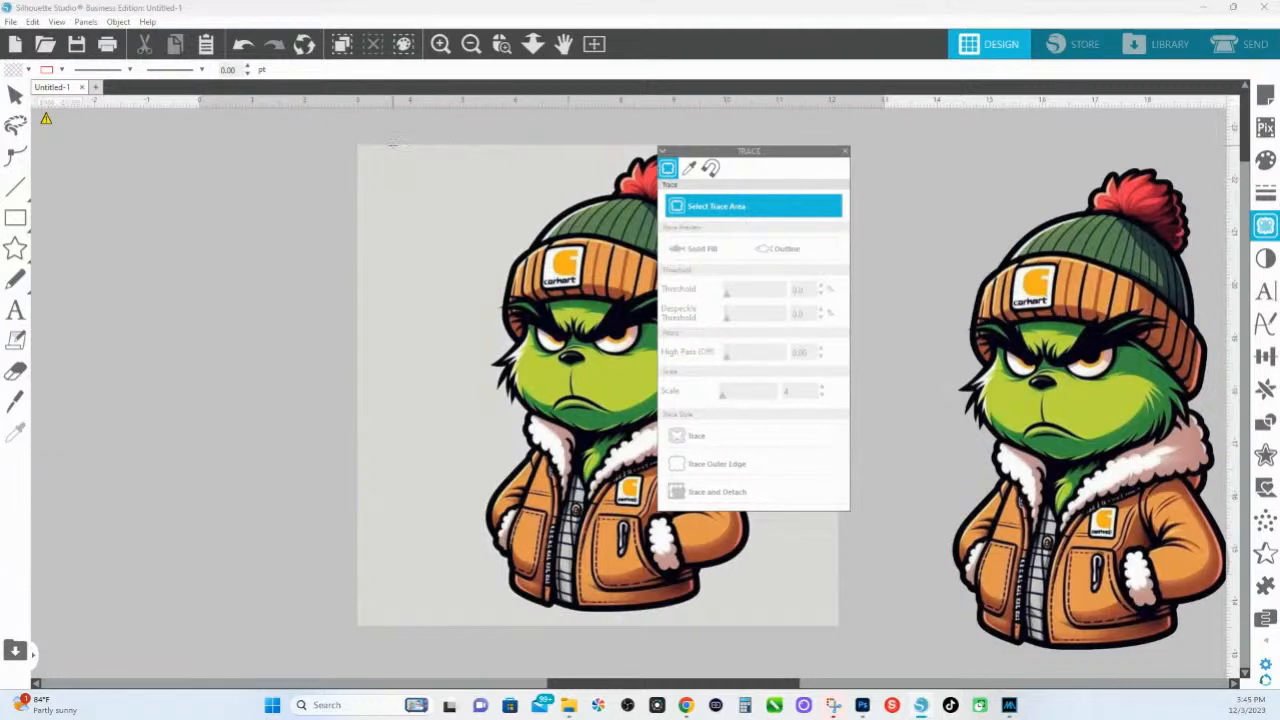
mouse_move(393, 146)
mouse_down()
mouse_move(704, 308)
mouse_move(742, 580)
mouse_move(771, 612)
mouse_up()
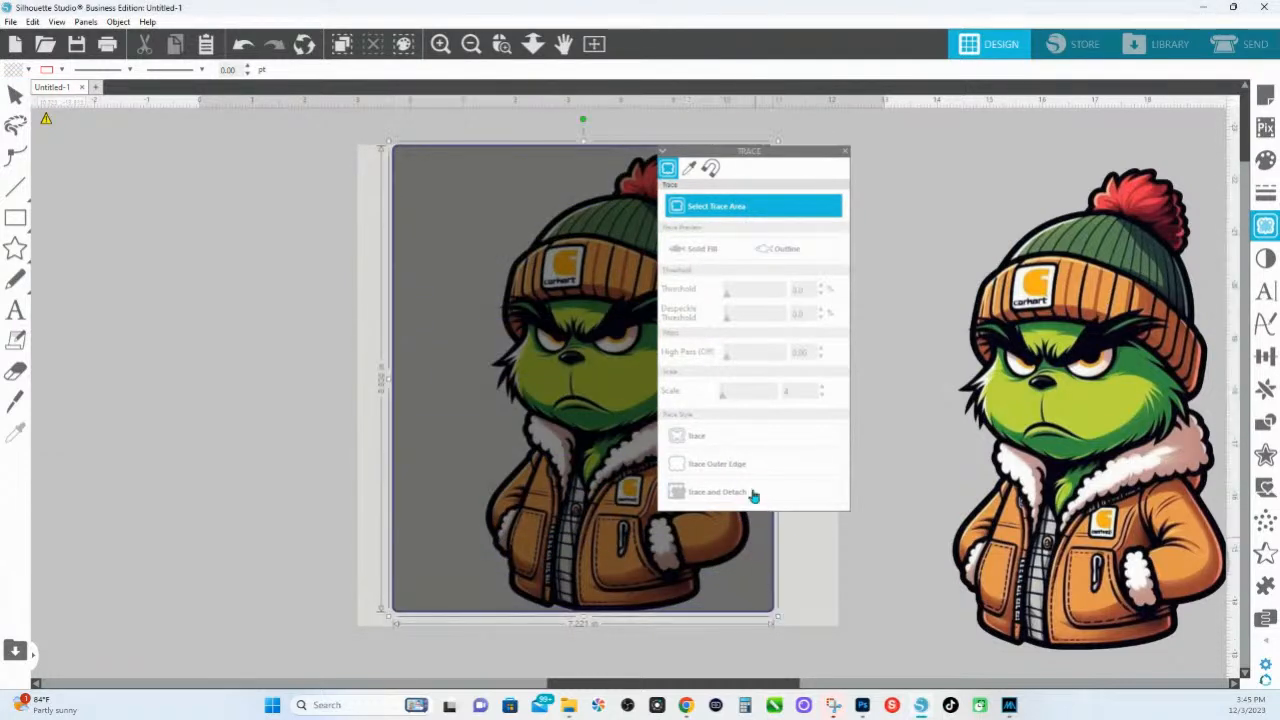
drag(773, 153, 1008, 158)
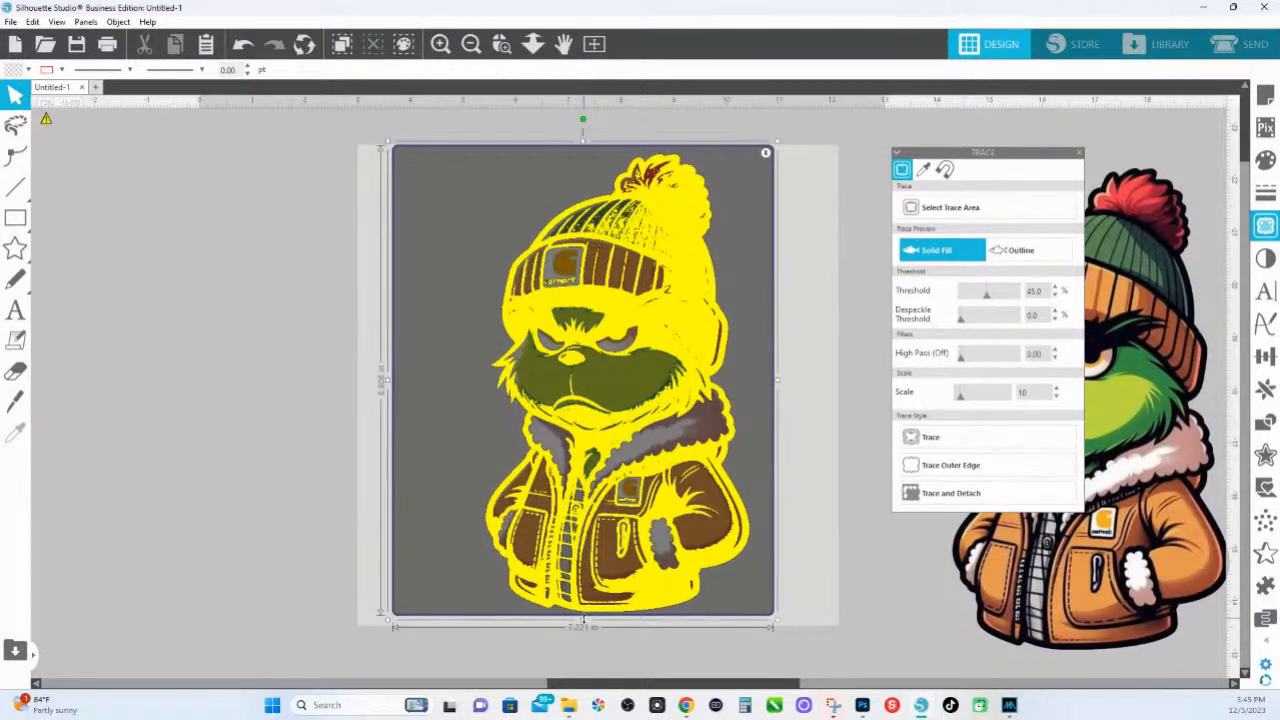
click(910, 494)
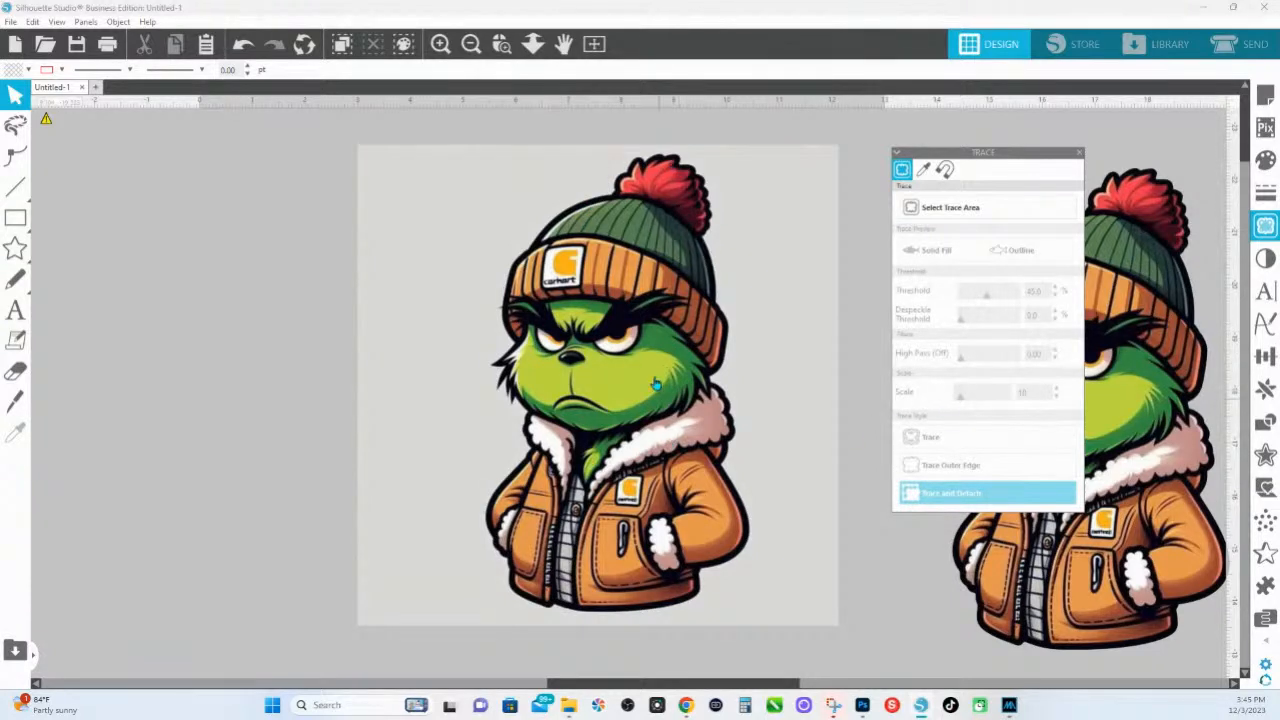
Separate the detached Grinch from its gray background, delete the leftover background, and move the Grinch back to the empty spot
mouse_move(667, 400)
mouse_down()
mouse_move(529, 307)
mouse_move(260, 420)
mouse_move(260, 448)
mouse_up()
click(740, 355)
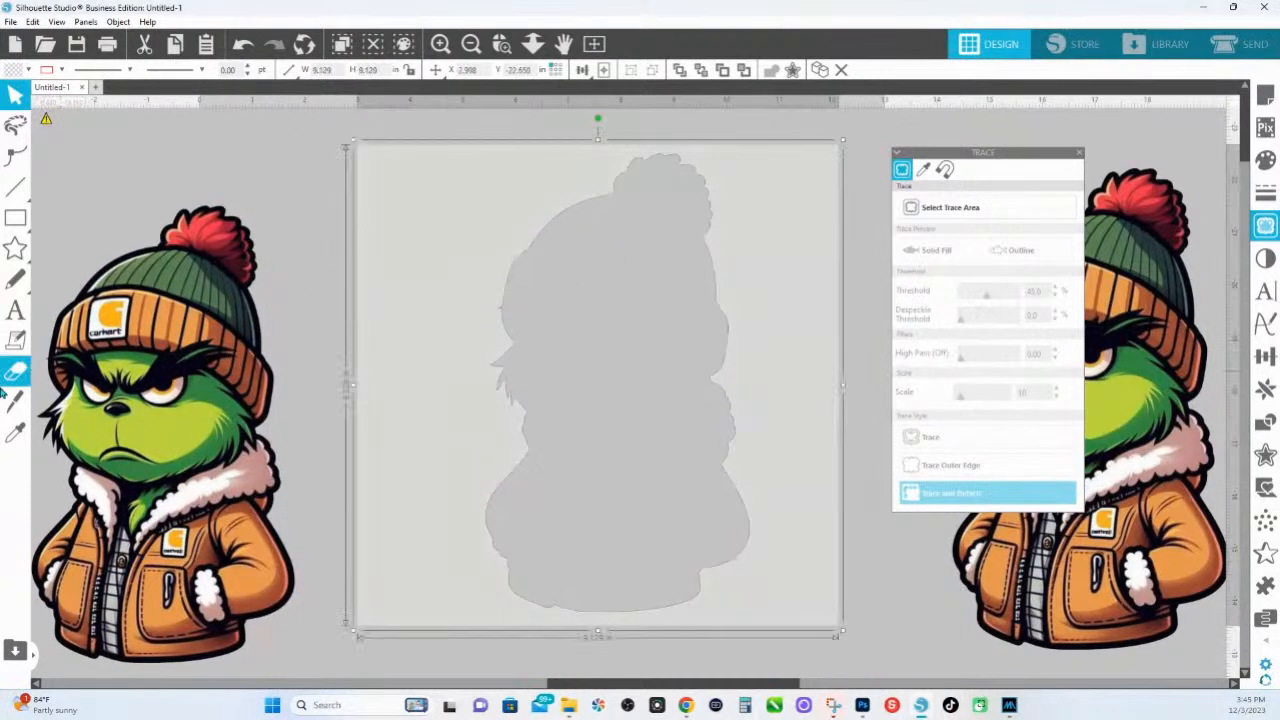
key(Delete)
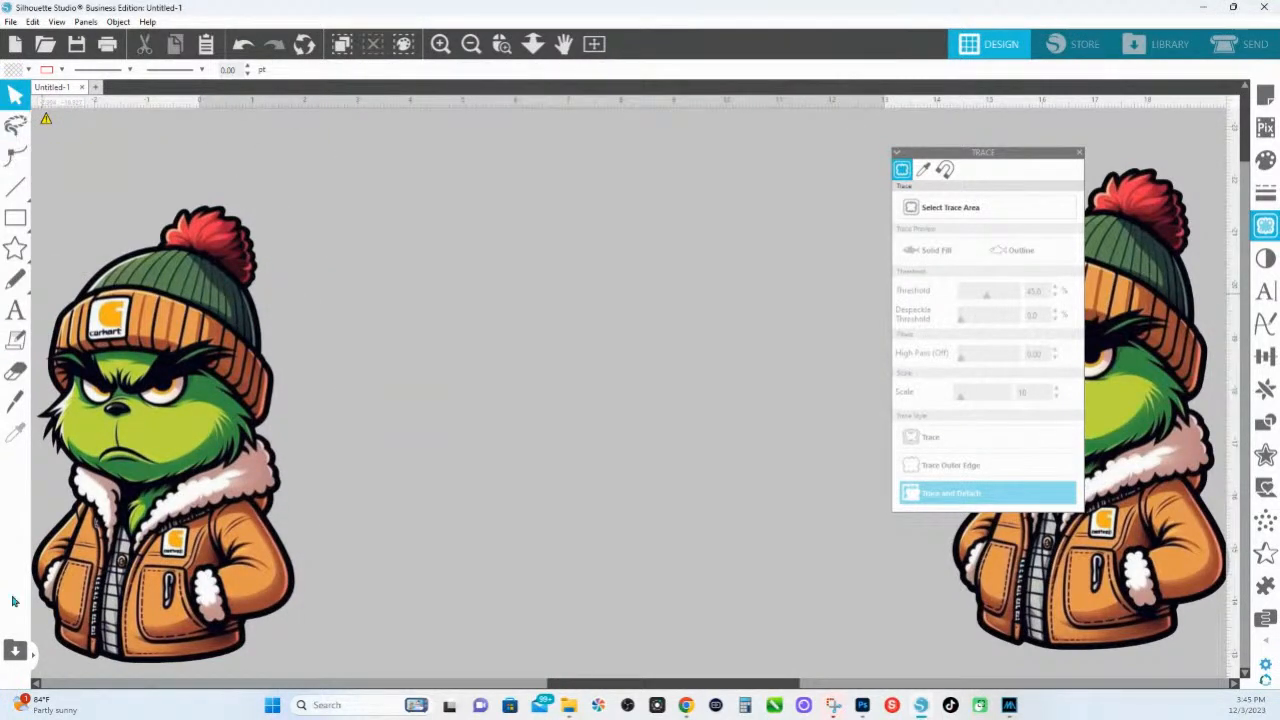
drag(147, 527, 553, 489)
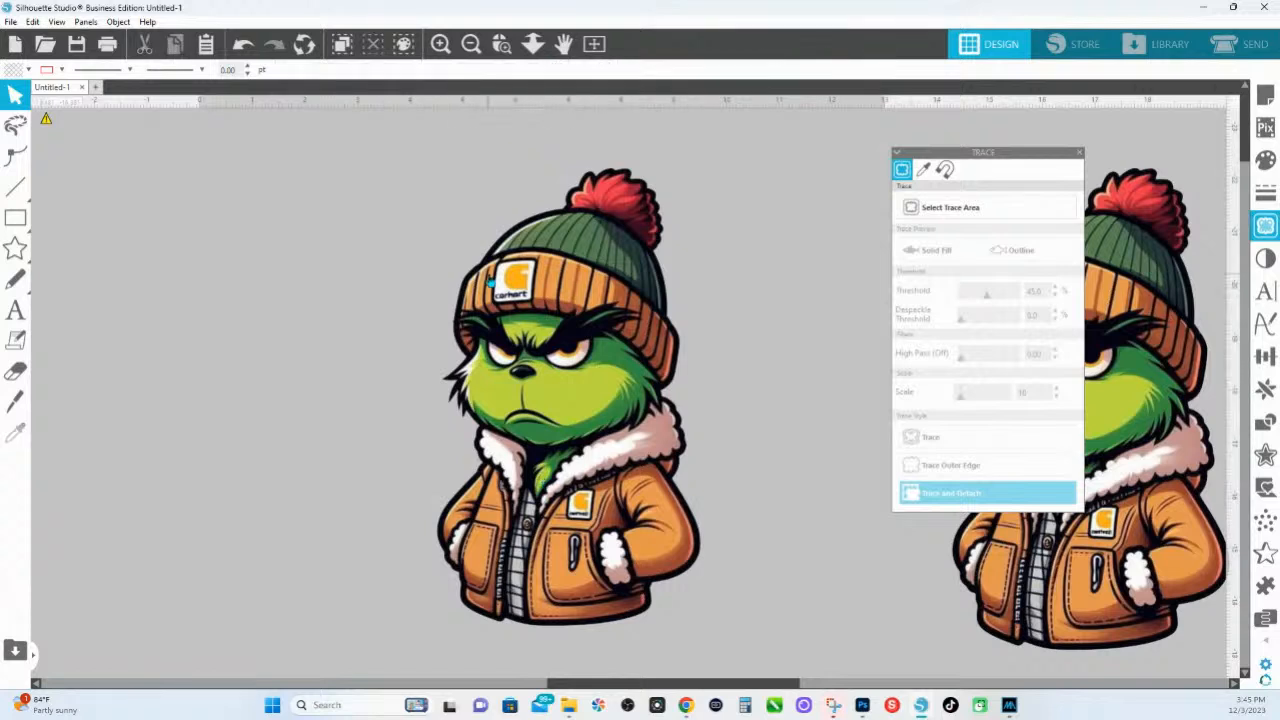
Examine the edit points along the detached Grinch's outline and leave point editing
double_click(581, 290)
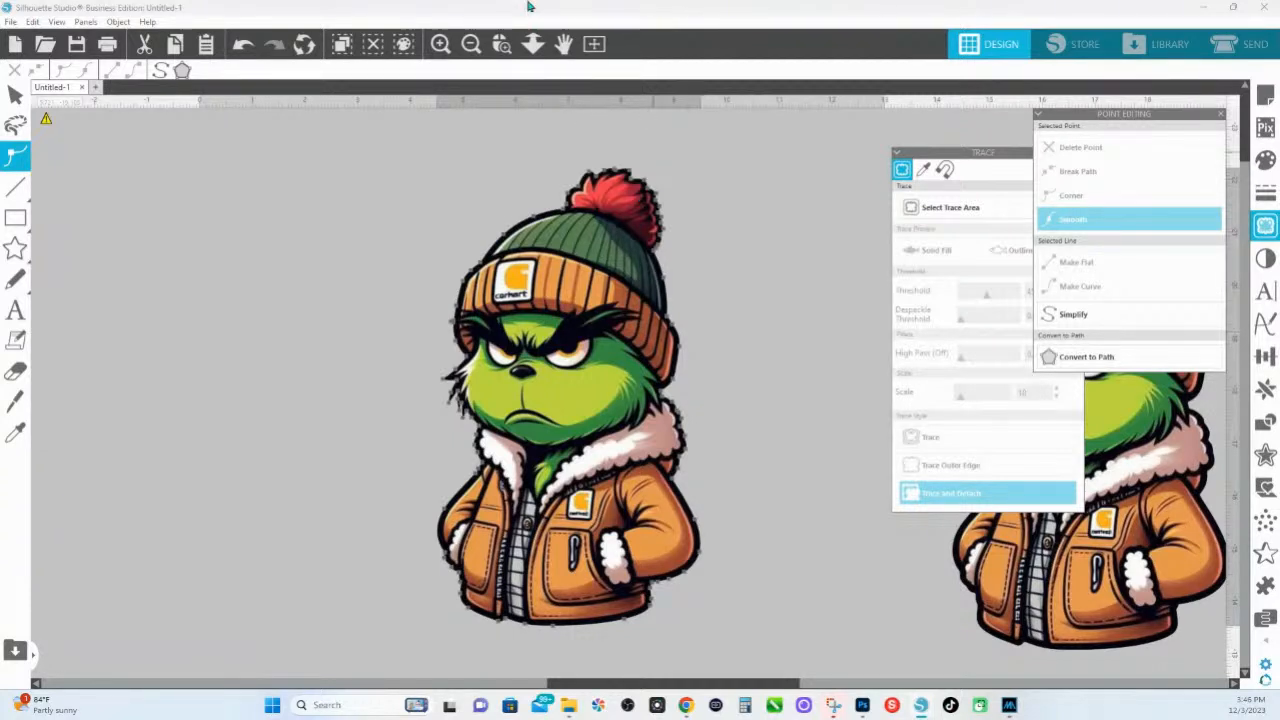
click(532, 43)
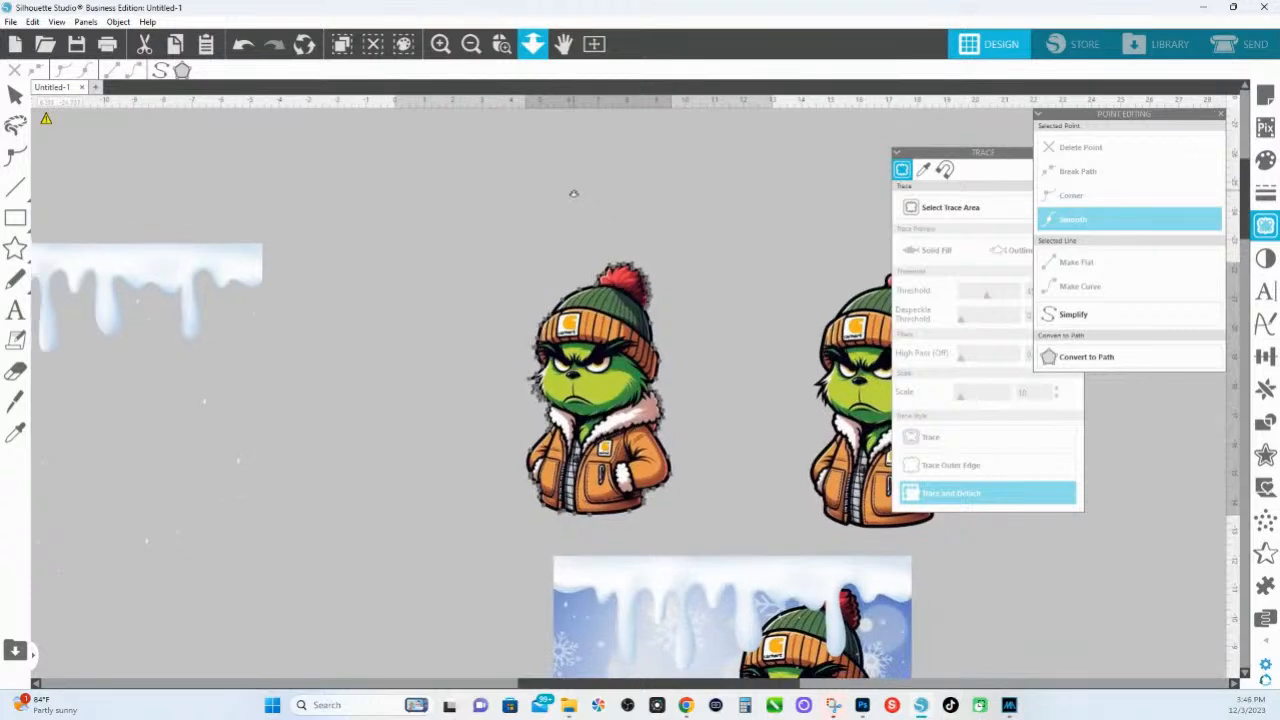
drag(574, 187, 576, 158)
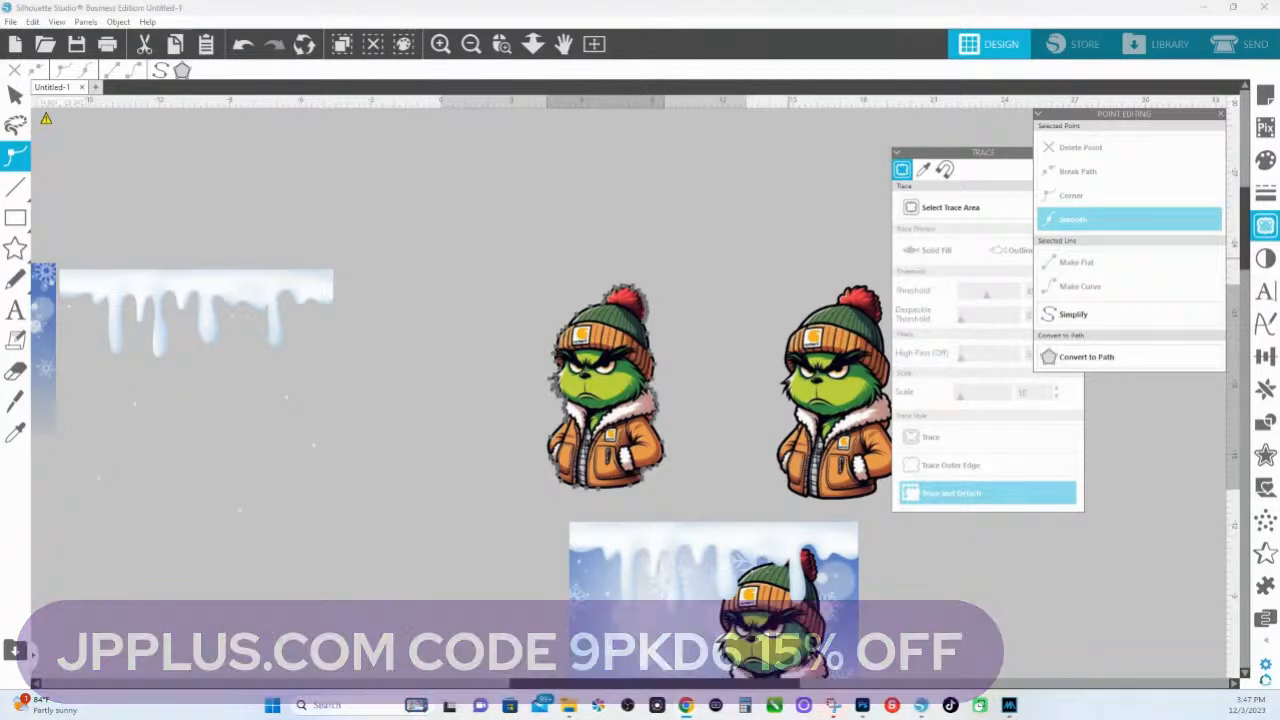
click(605, 175)
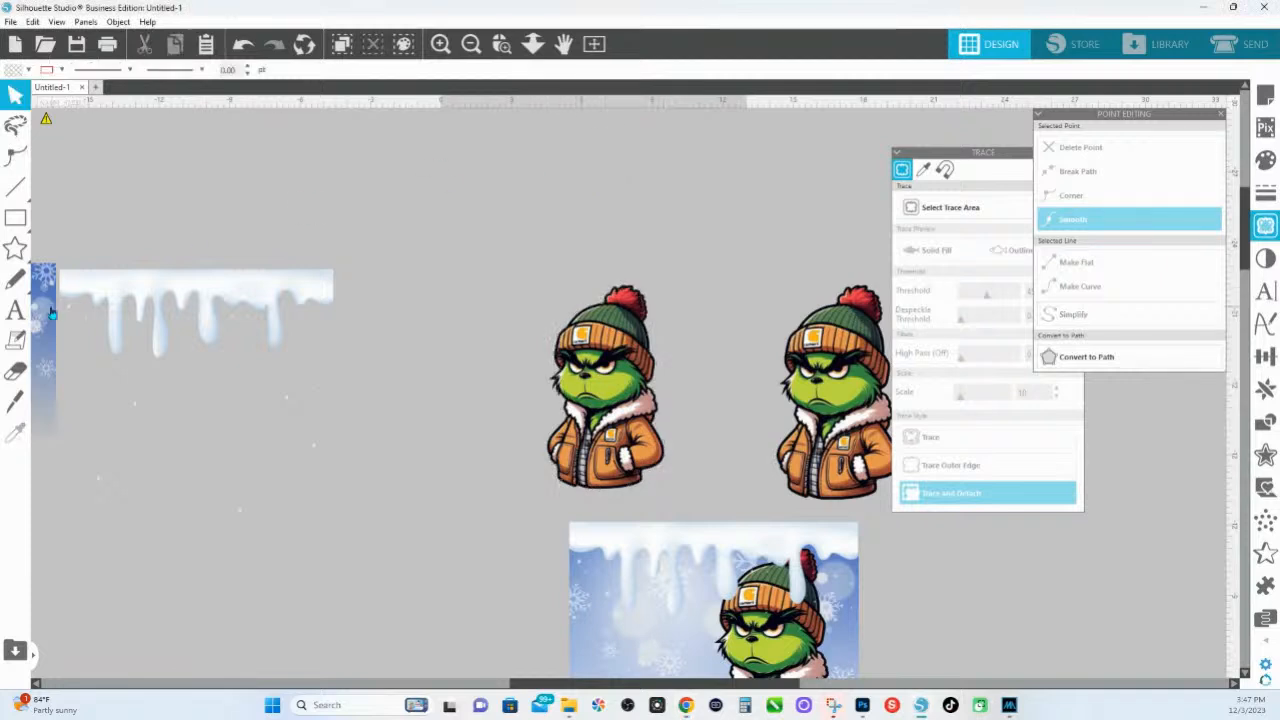
Draw a rectangle about 5.1 in wide and 3.9 in high in the empty space above the Grinch images
mouse_move(18, 222)
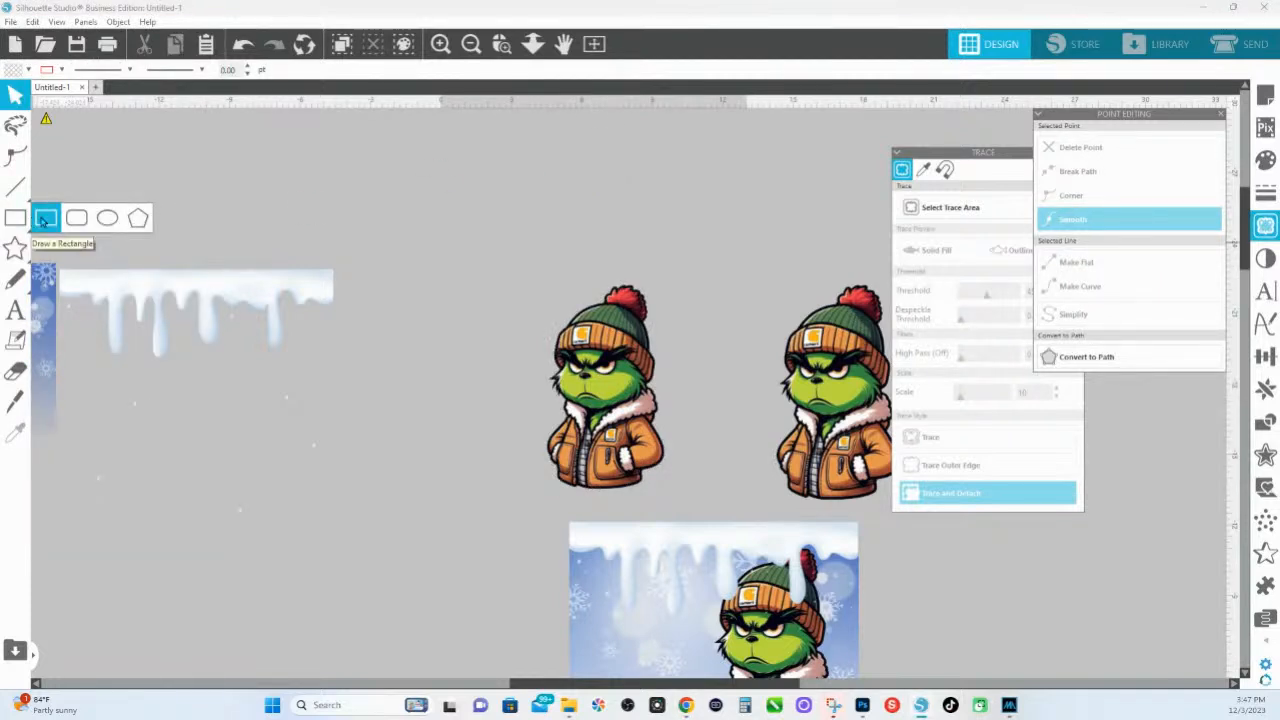
click(44, 220)
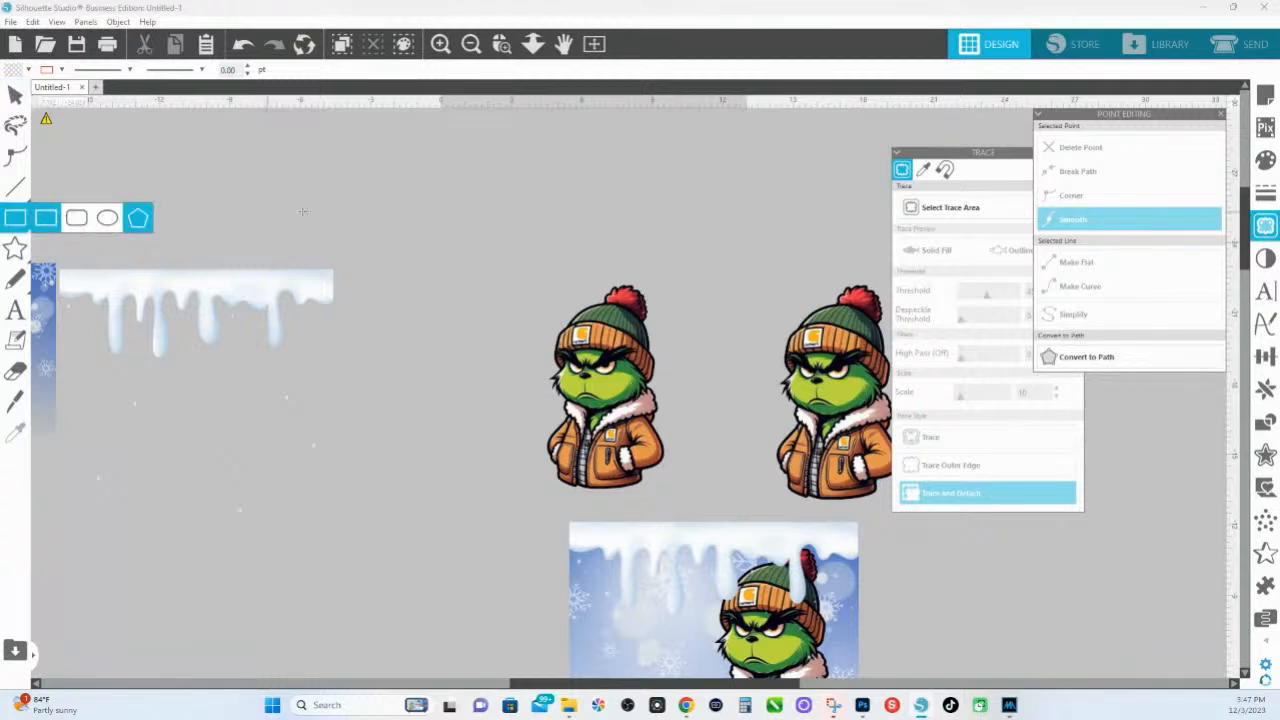
drag(500, 146, 623, 245)
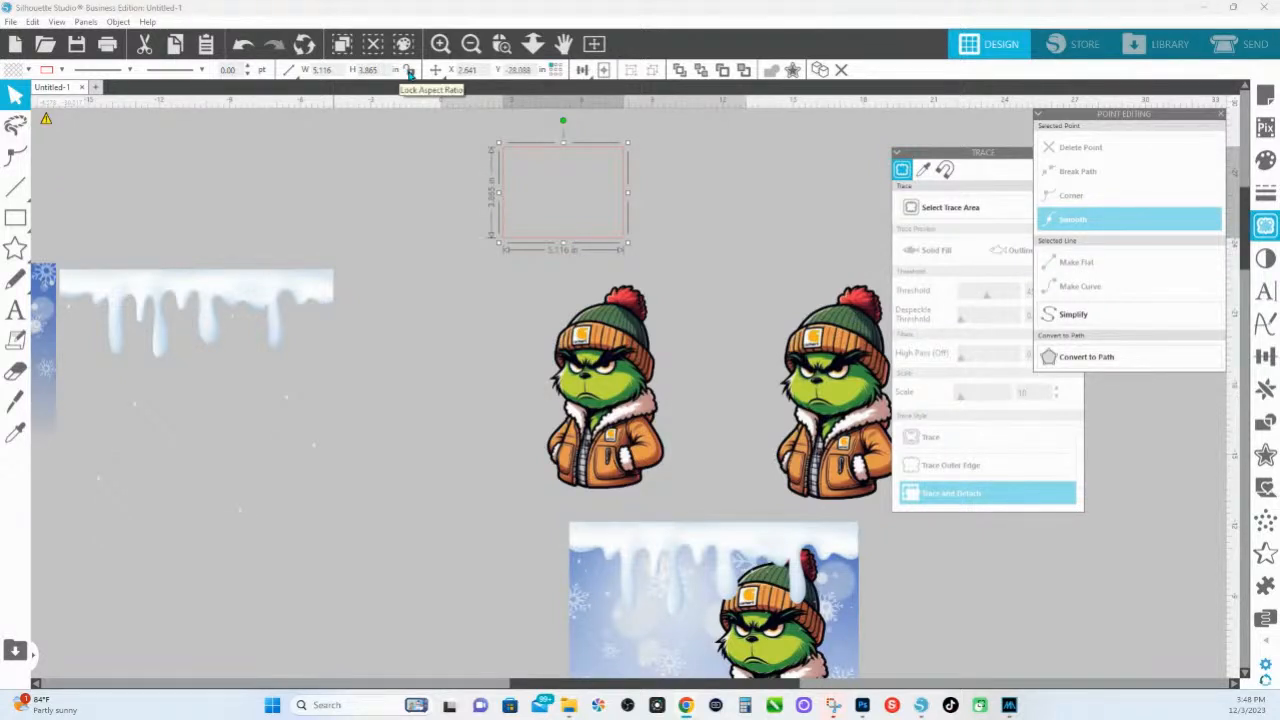
Set the rectangle's size to 9.35 in wide by 8.15 in high
double_click(324, 70)
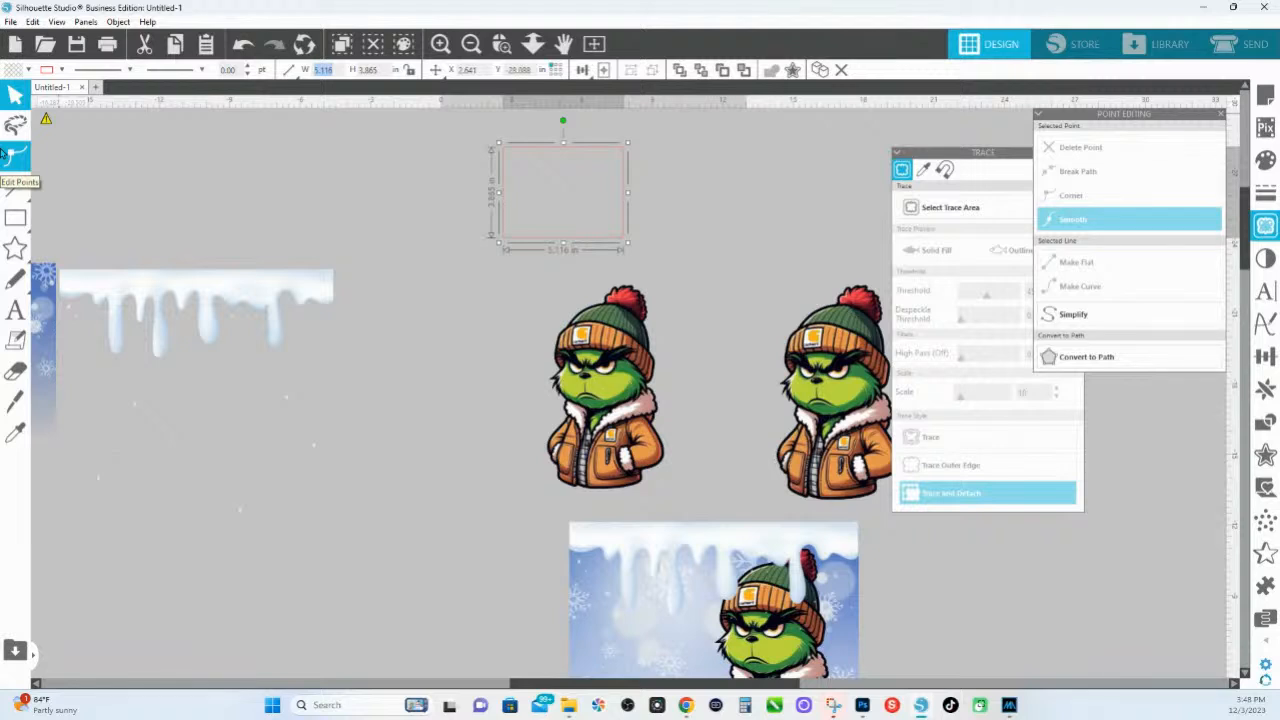
text(9.35)
key(Tab)
text(8.15)
key(Return)
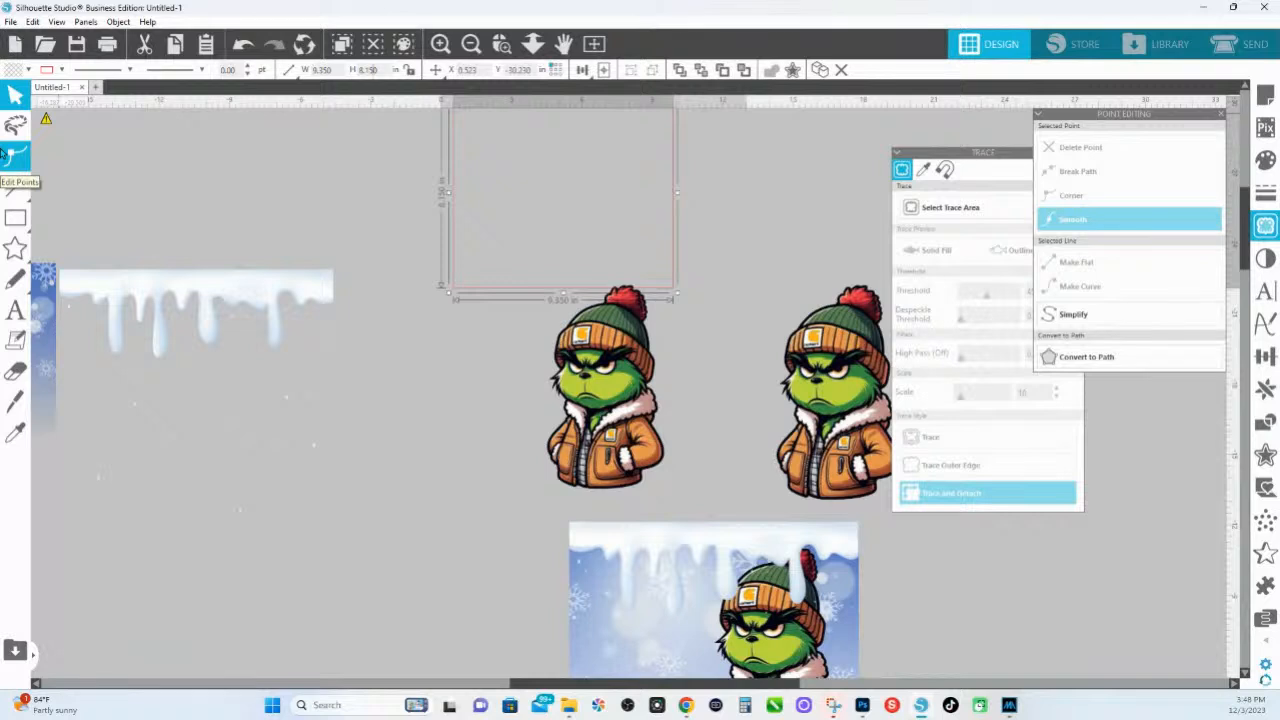
scroll(486, 194, up, 1)
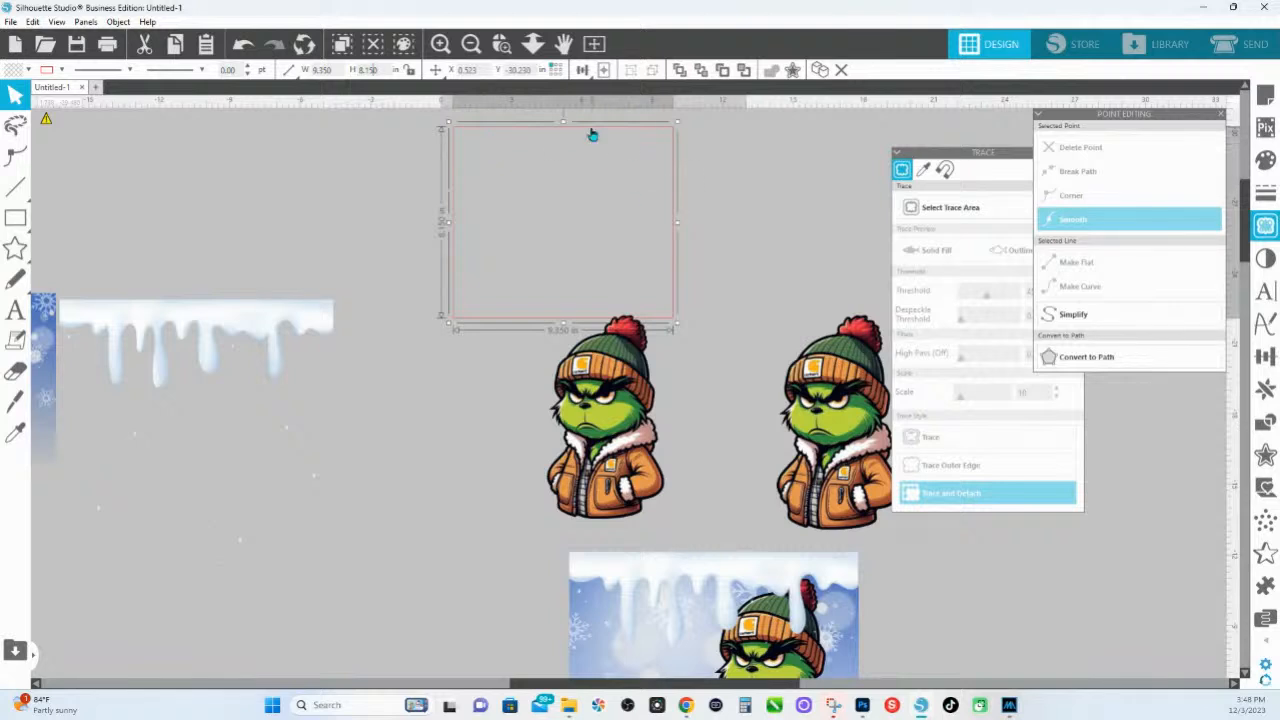
Try filling the rectangle with the blue falling snow image from the Downloads folder, and undo the fill
click(533, 44)
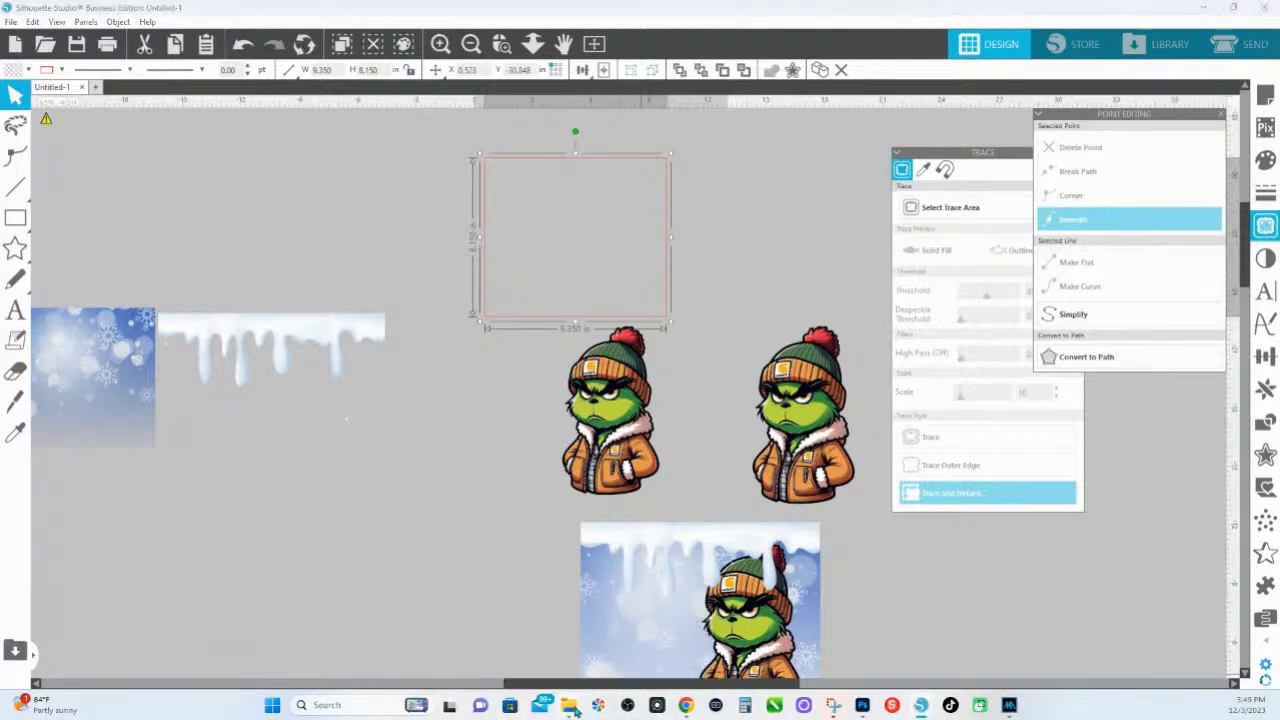
mouse_move(570, 705)
click(508, 595)
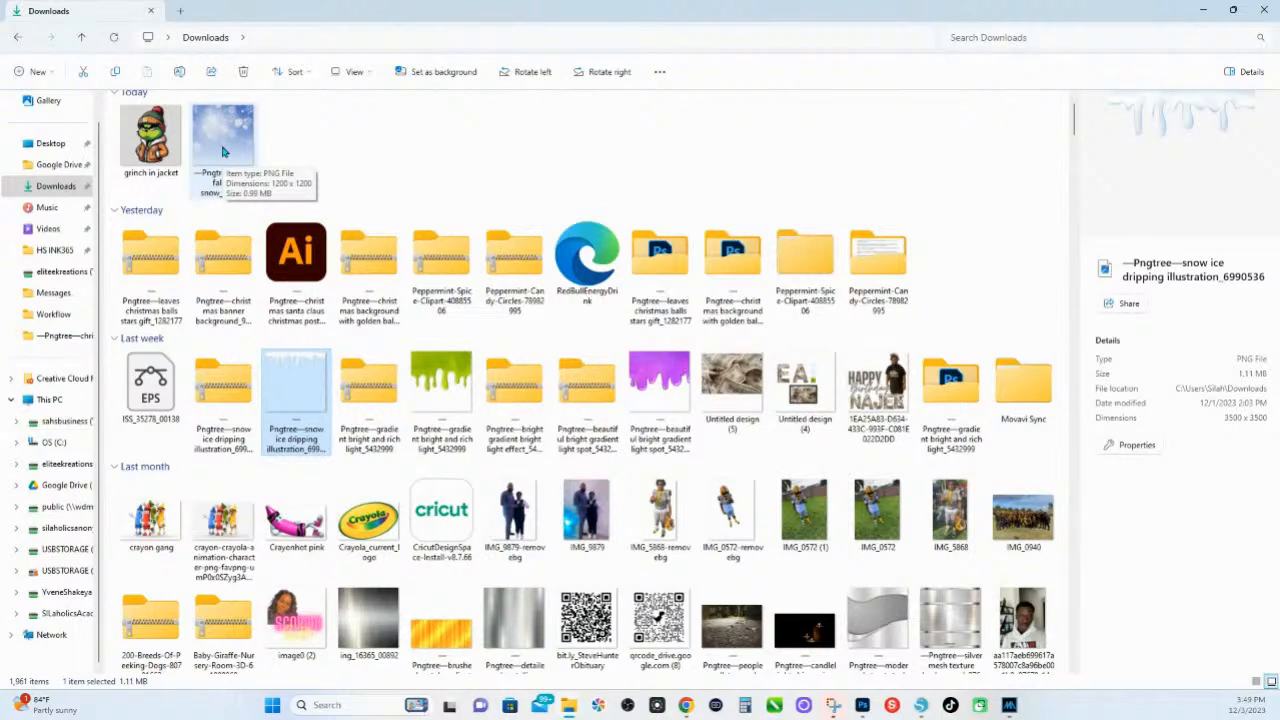
drag(224, 138, 623, 233)
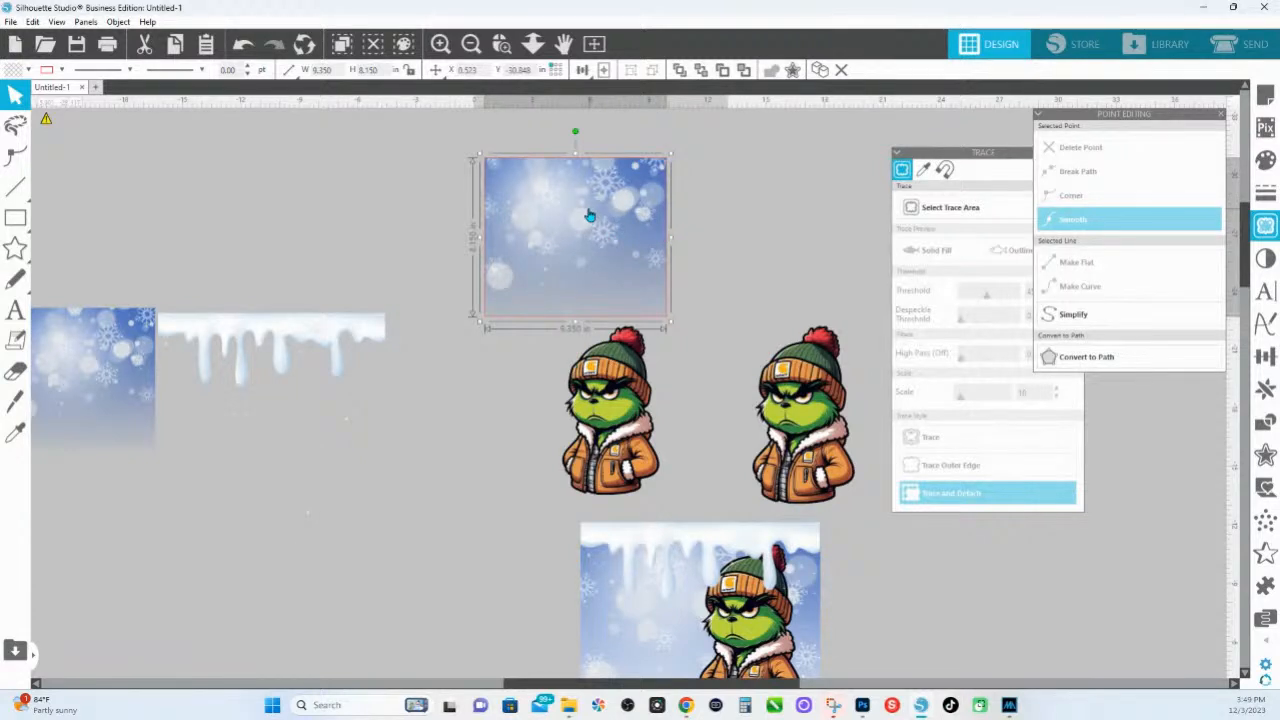
key(ctrl+z)
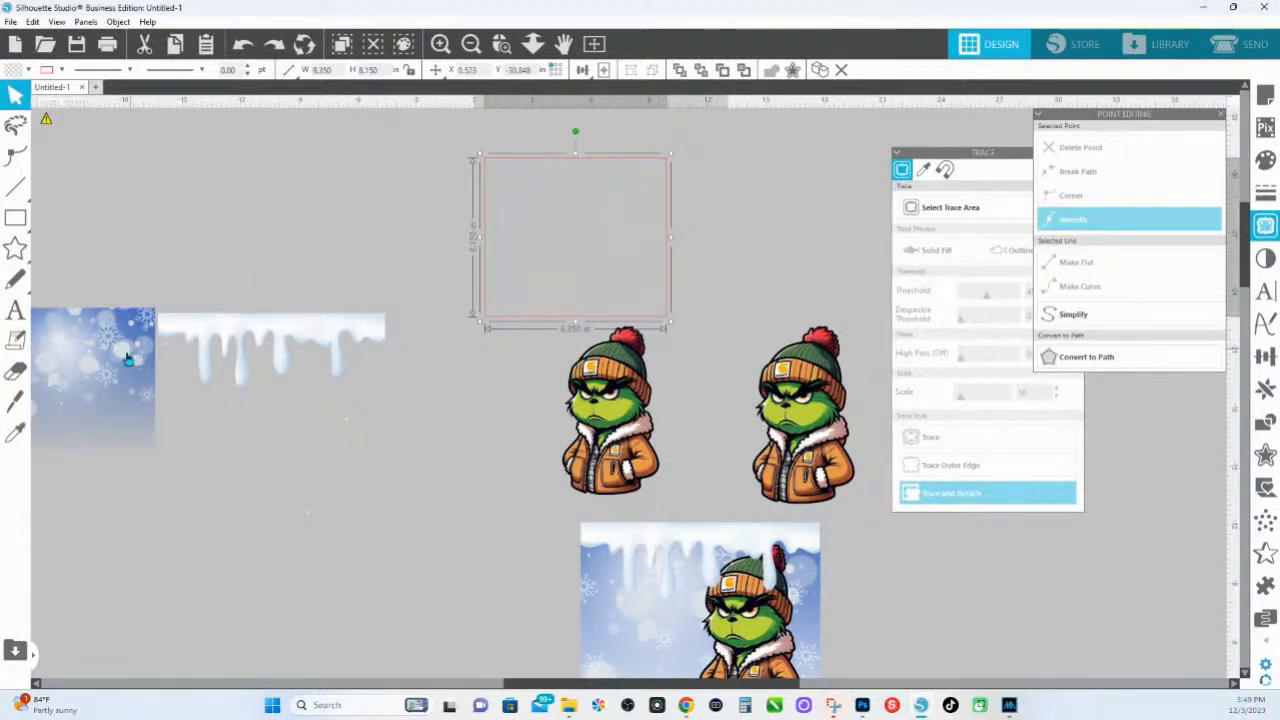
Move the blue snow image onto the rectangle and enlarge it to about 9.47 in square, covering the whole outline
drag(128, 358, 597, 210)
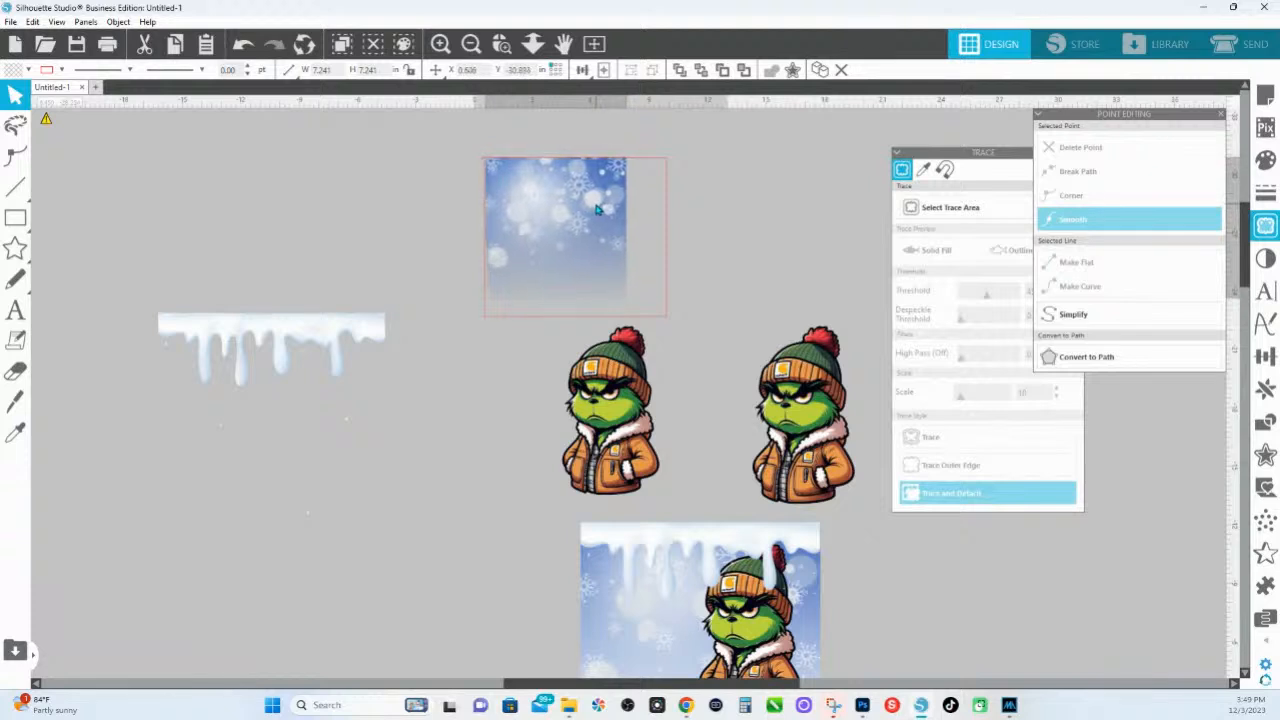
click(597, 210)
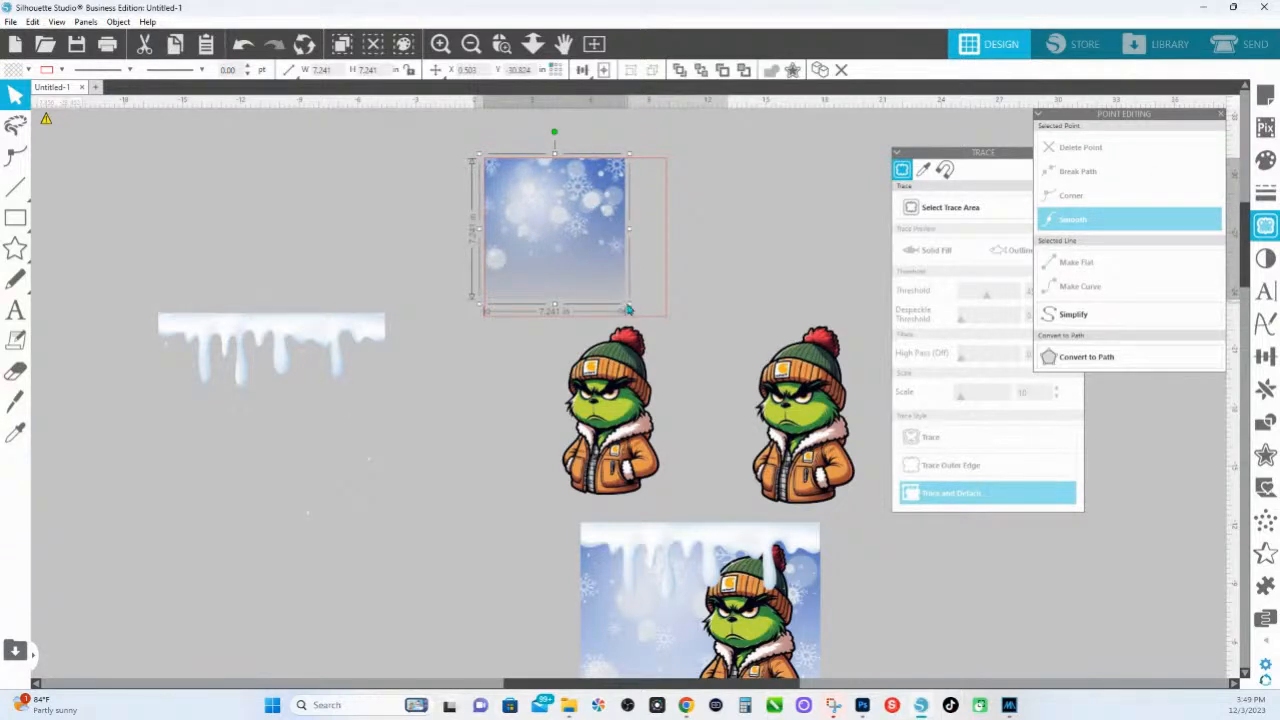
drag(628, 310, 697, 330)
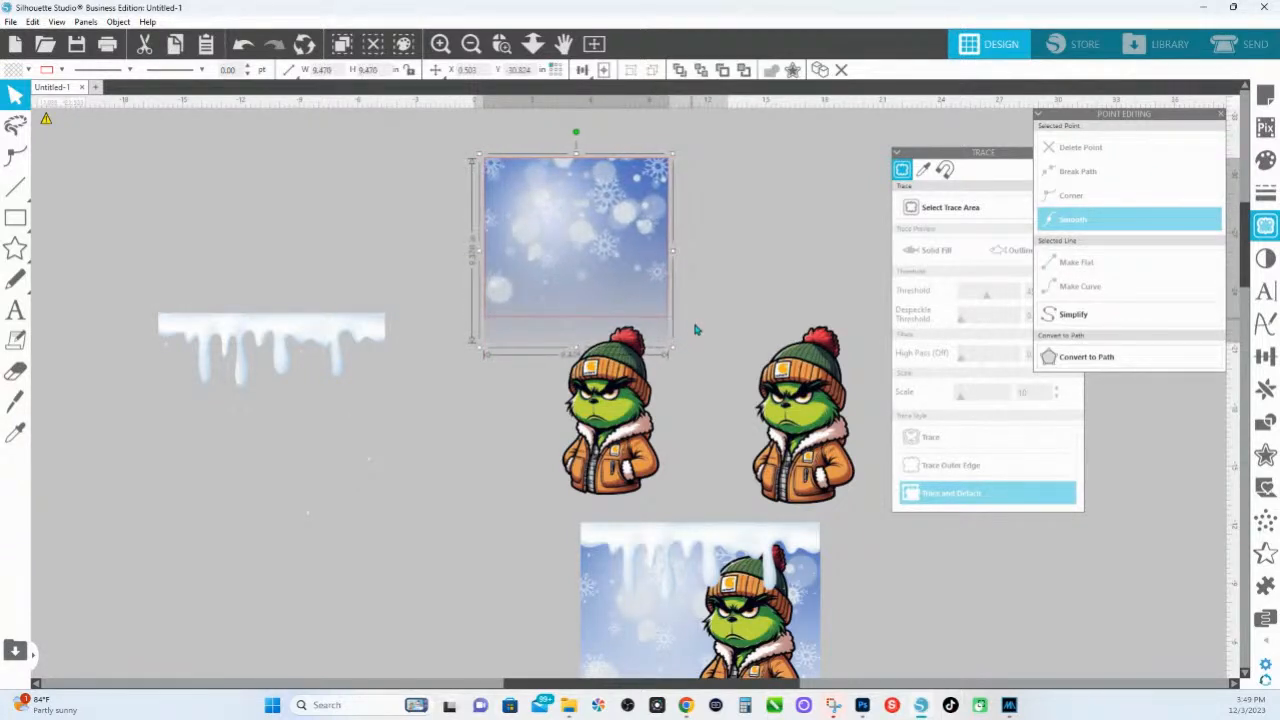
click(501, 43)
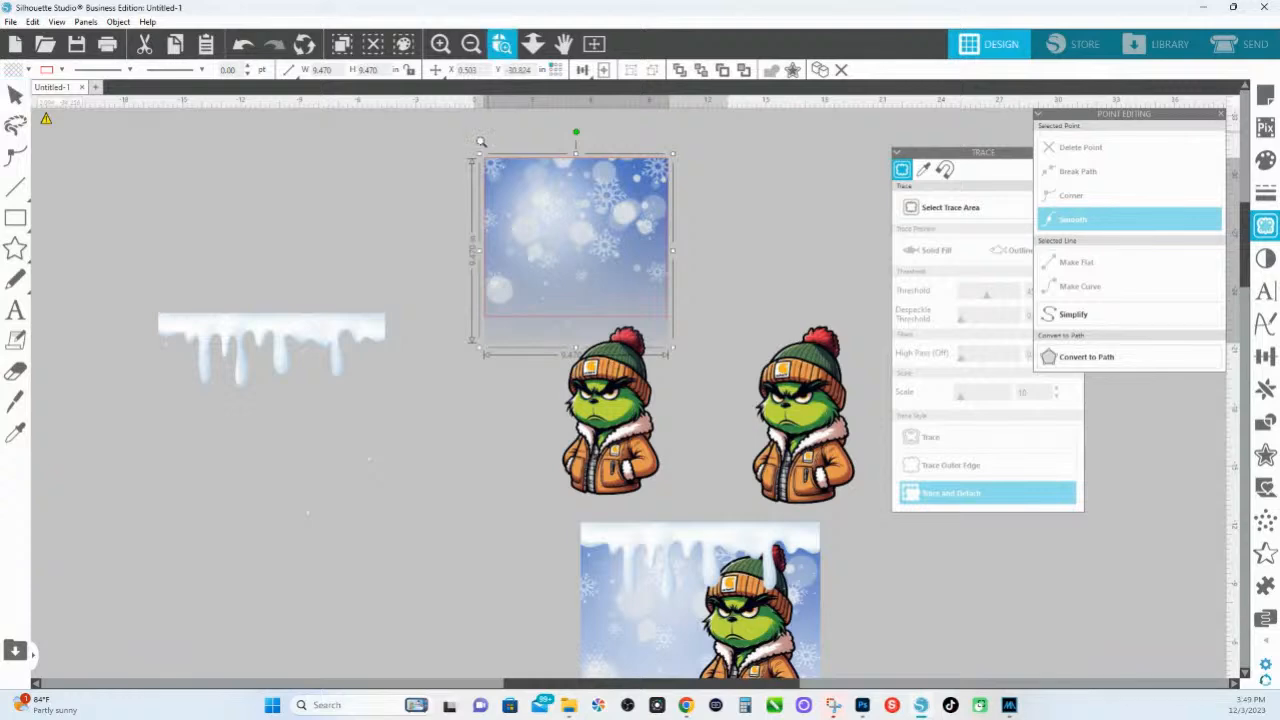
drag(420, 115, 736, 336)
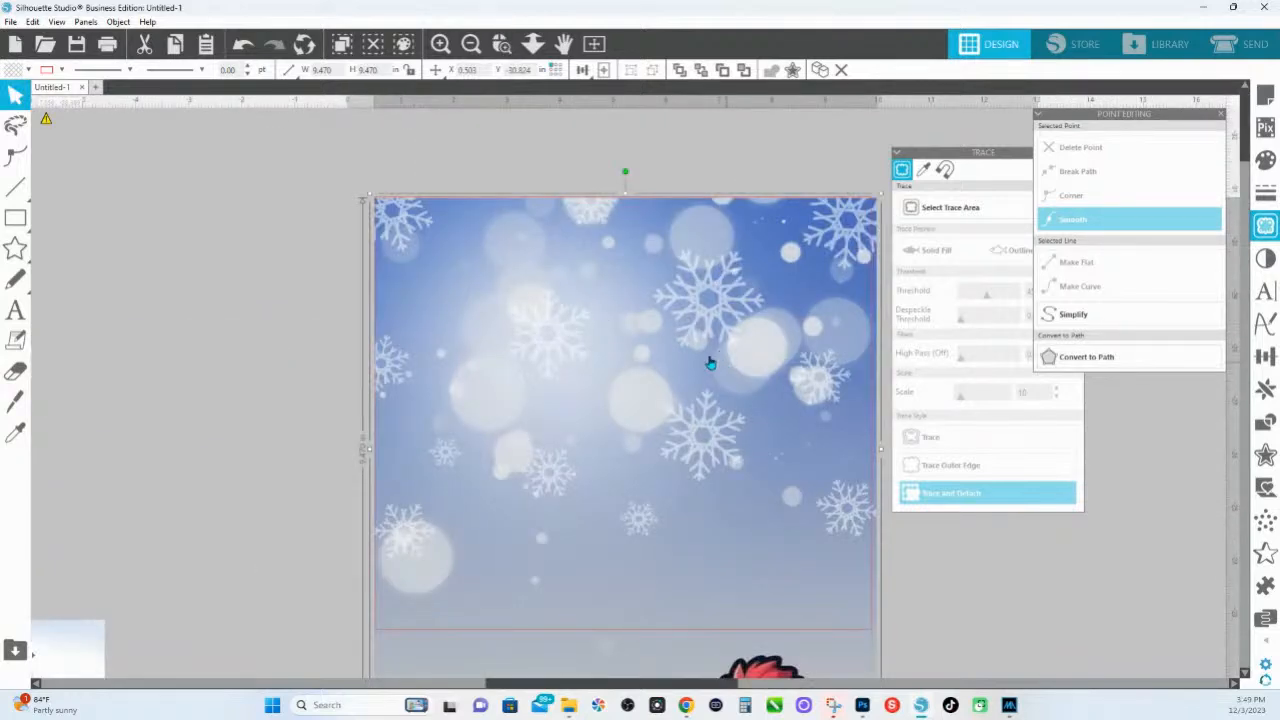
drag(670, 311, 663, 301)
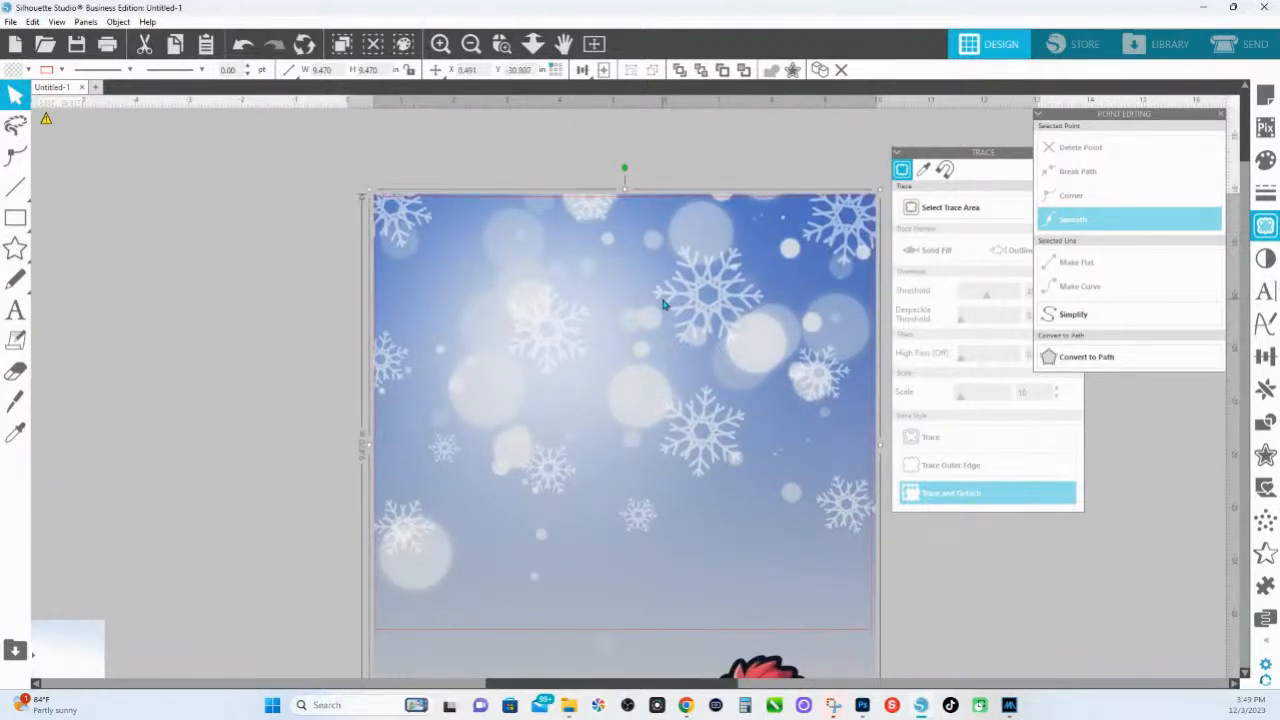
Select the snow image together with the rectangle and crop the image to the rectangle's shape
click(331, 178)
drag(370, 200, 421, 243)
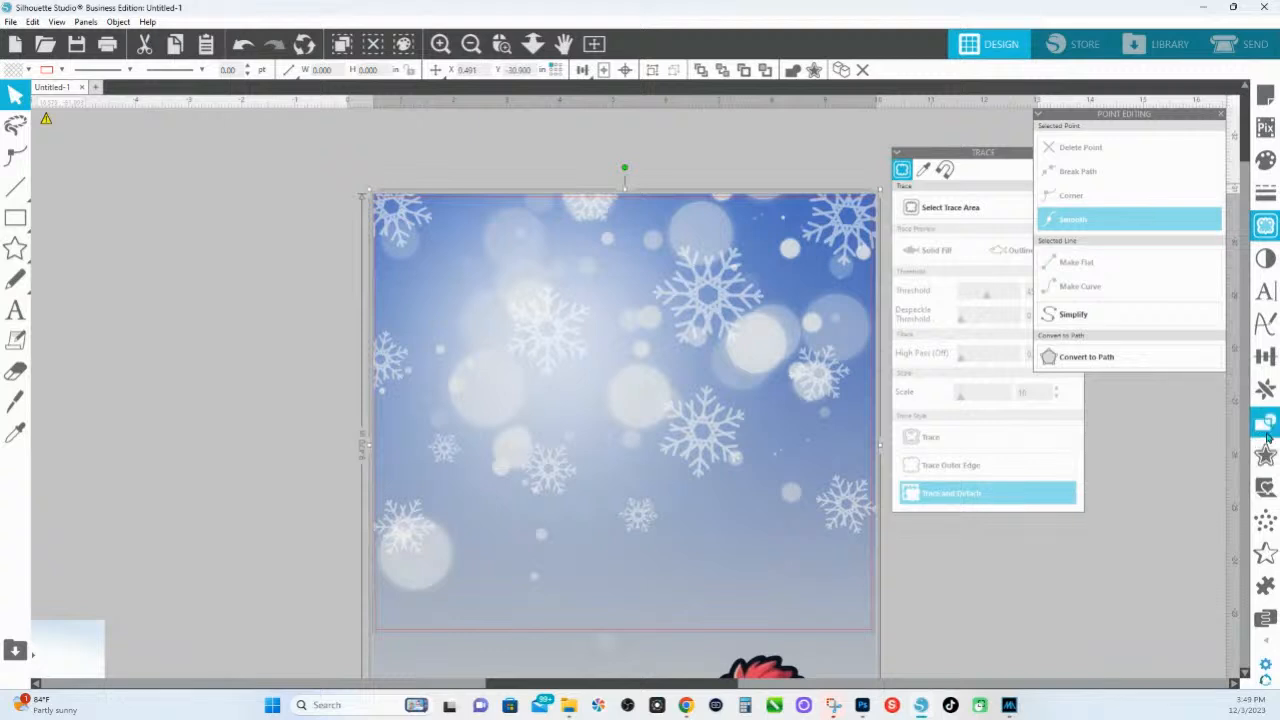
click(1265, 422)
mouse_move(1137, 114)
mouse_down()
mouse_move(912, 160)
mouse_move(686, 279)
mouse_up()
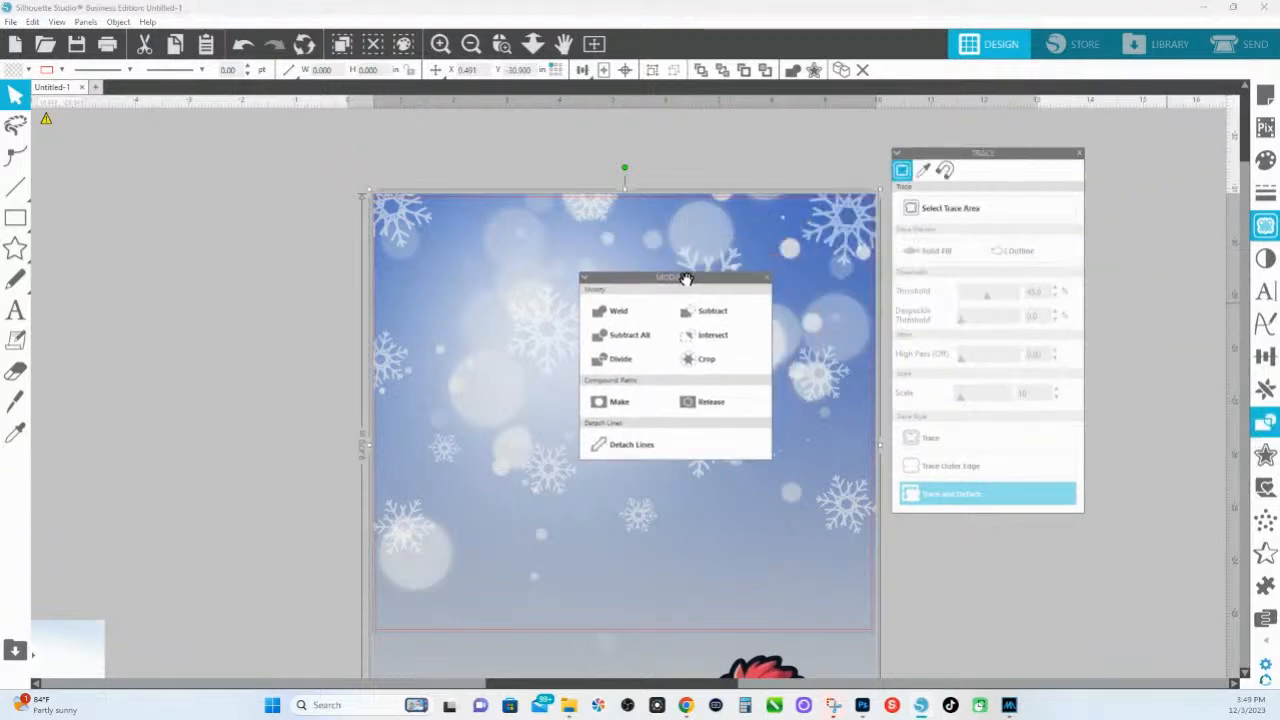
click(705, 365)
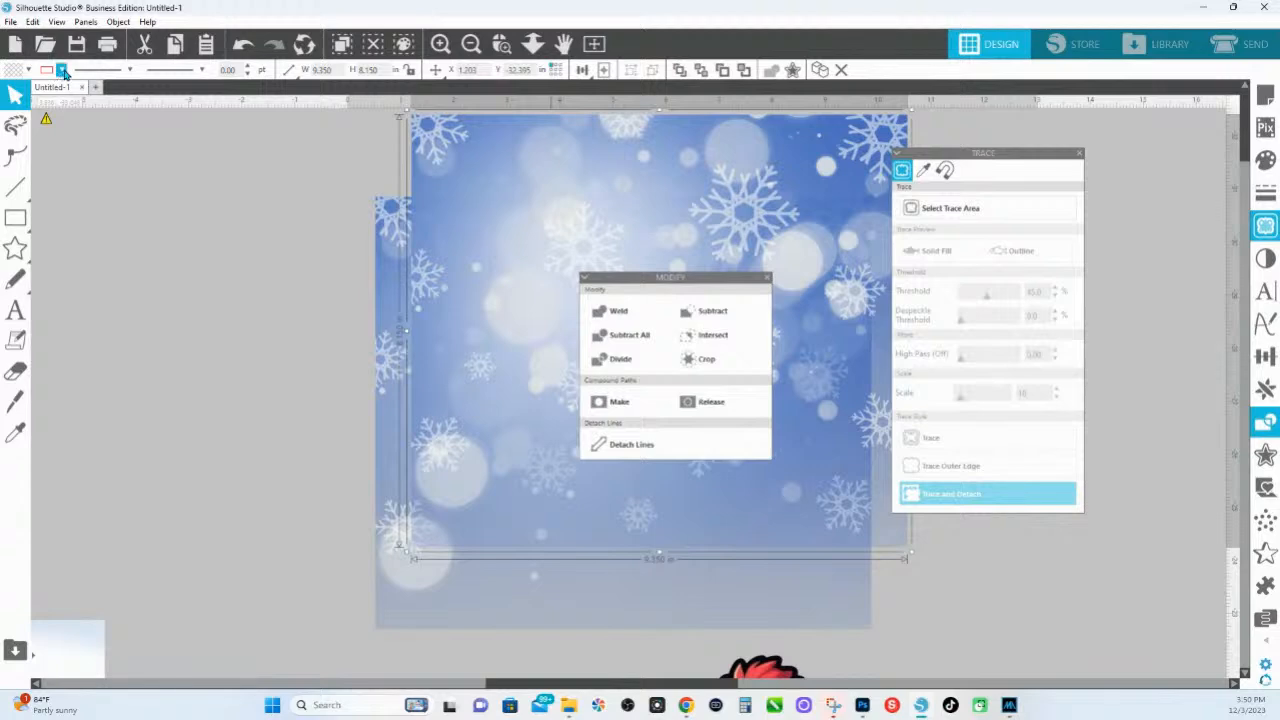
Apply a red line color to the snow-filled rectangle and move it above the cropped snow background
click(61, 69)
click(58, 138)
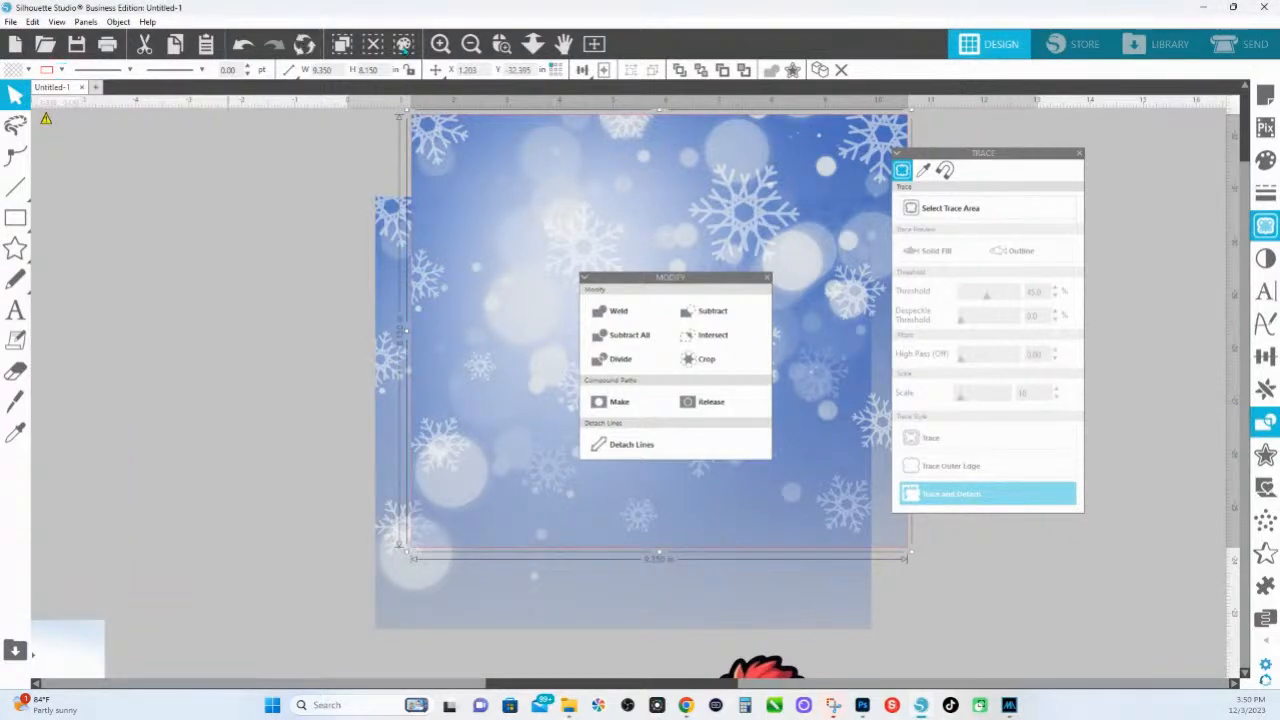
click(532, 44)
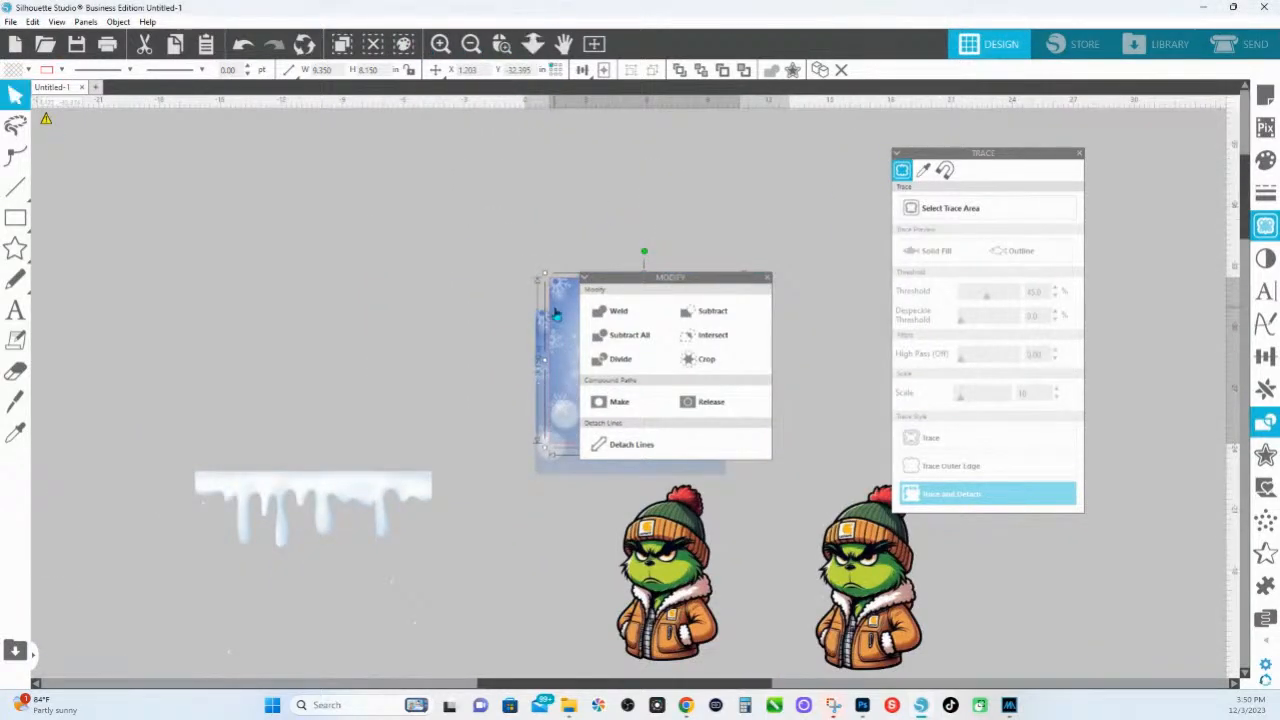
drag(558, 201, 558, 168)
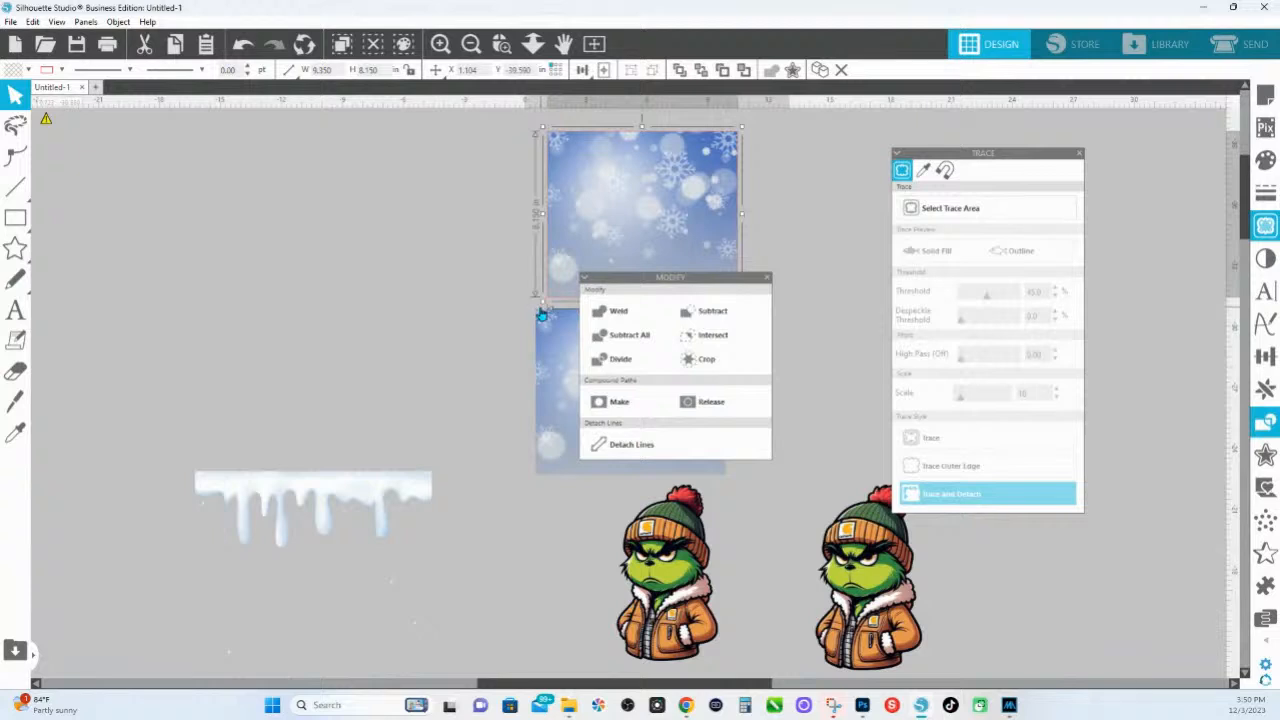
Add the blue falling snow image from the Downloads folder to the empty canvas above the icicle border
mouse_move(568, 706)
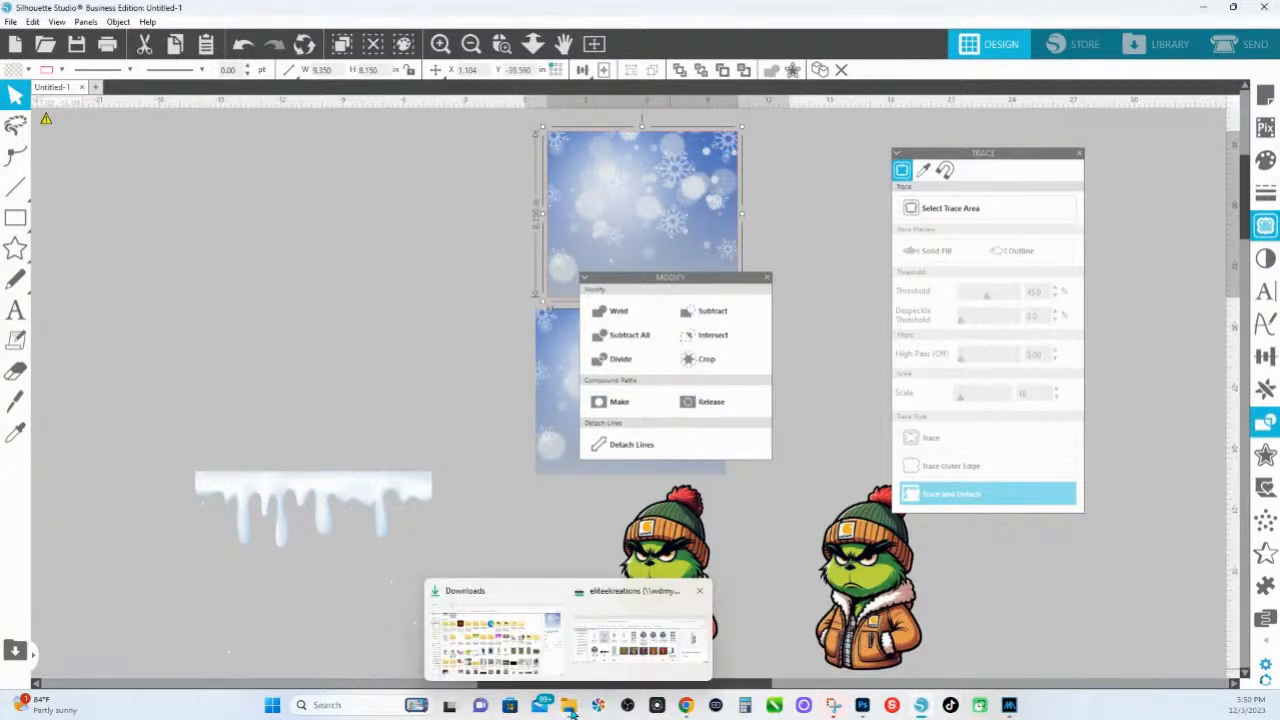
click(490, 596)
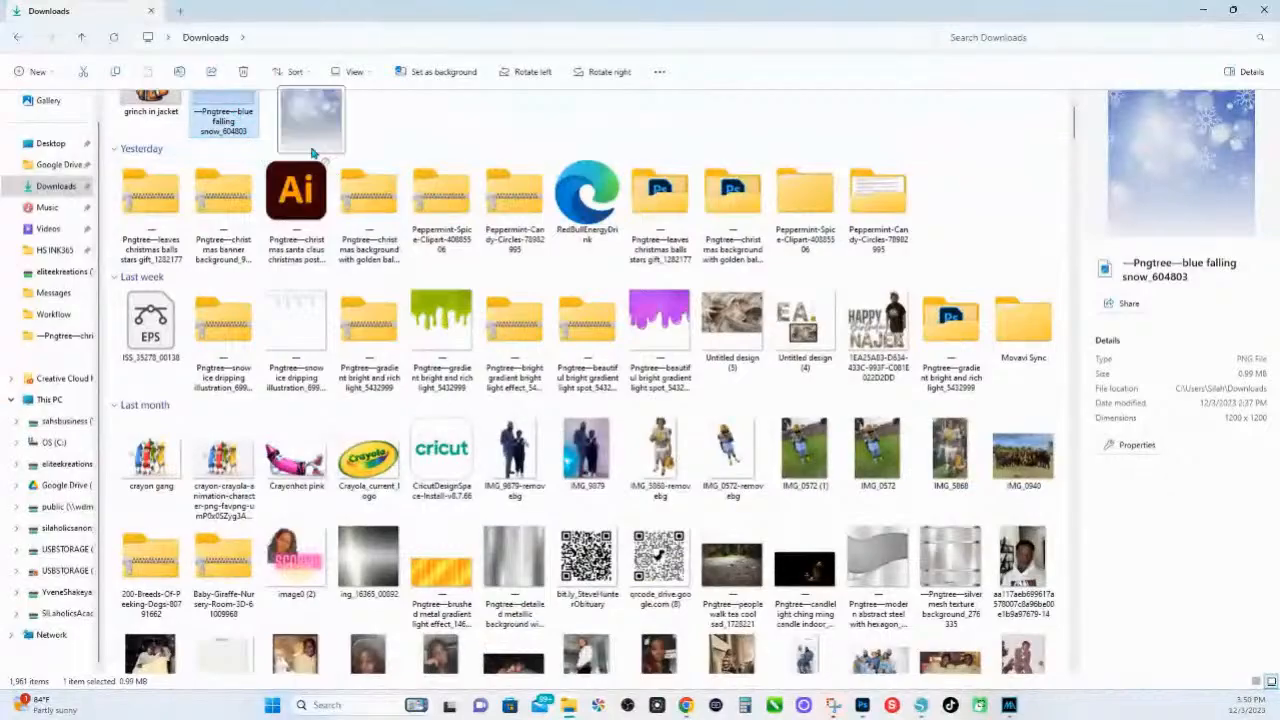
drag(311, 153, 340, 300)
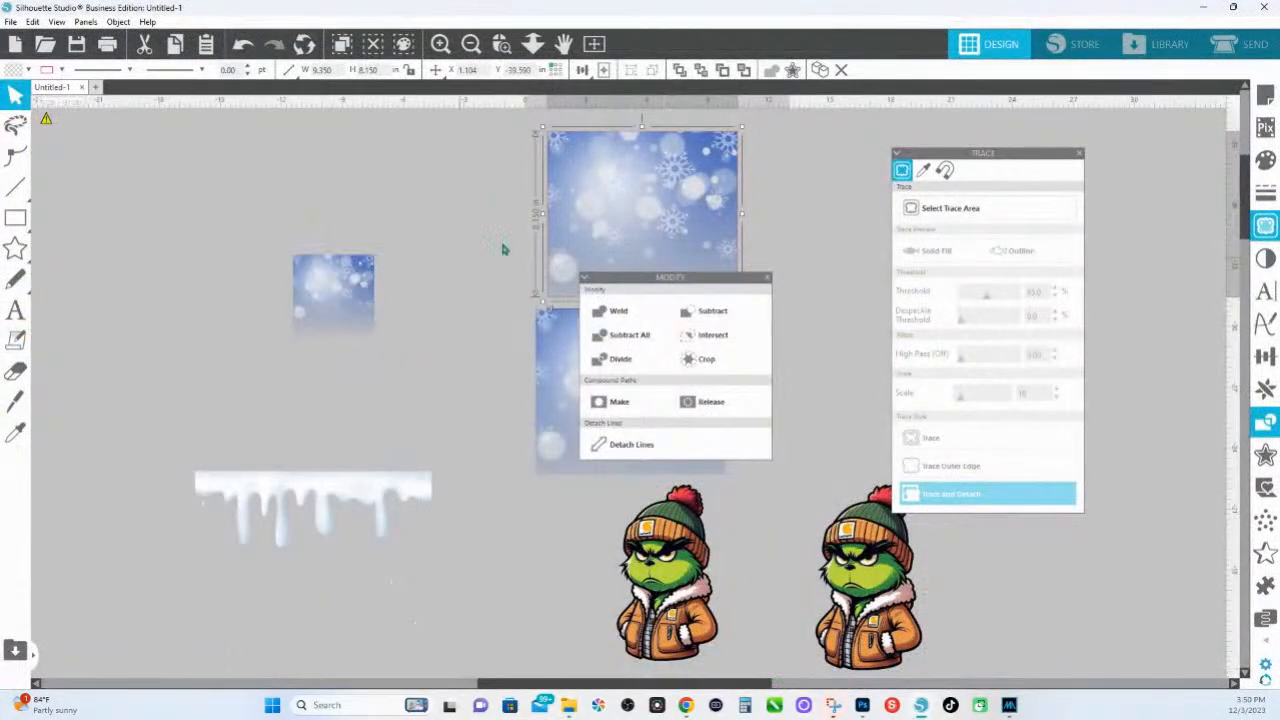
Clear the snow pattern fill from the upper rectangle
click(28, 69)
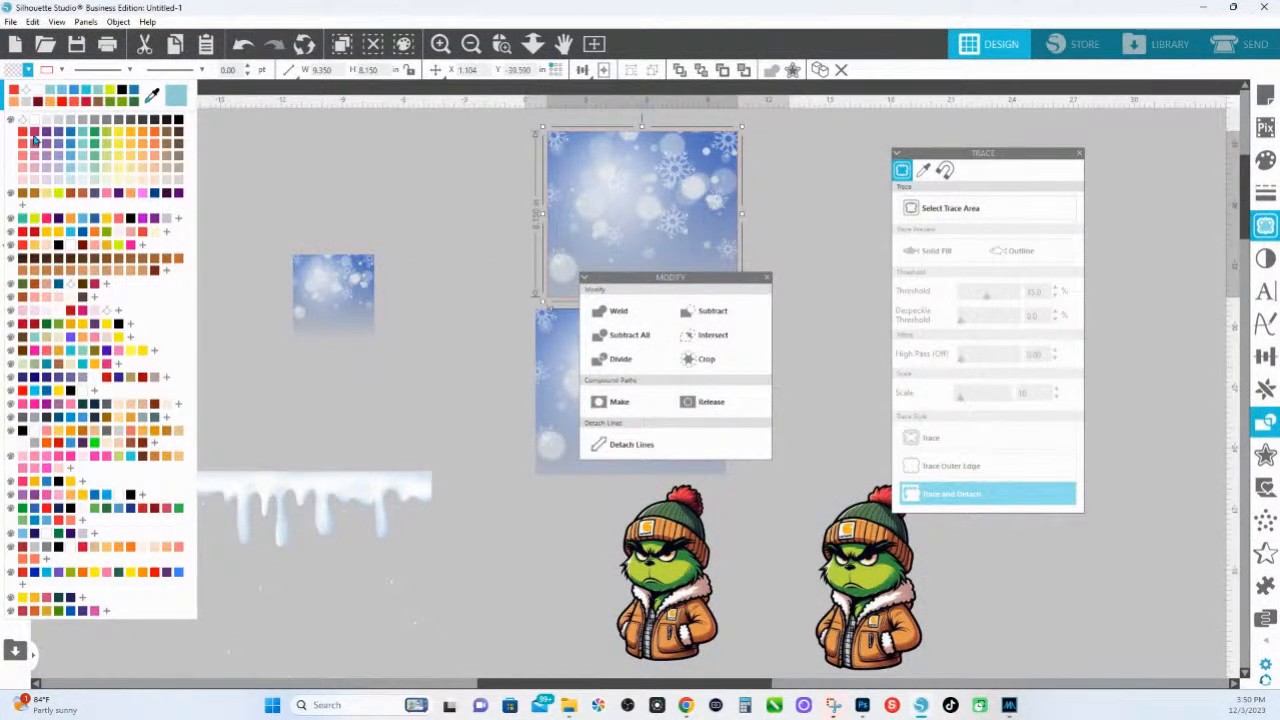
click(24, 121)
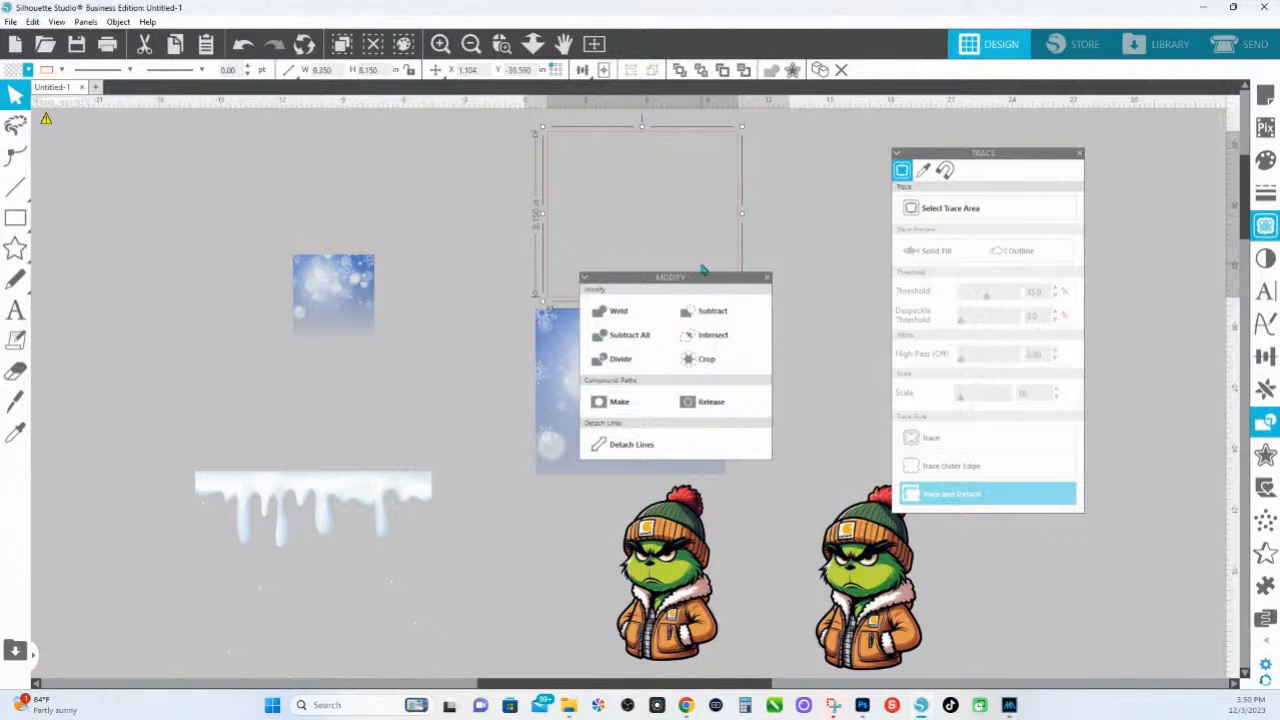
drag(705, 278, 900, 327)
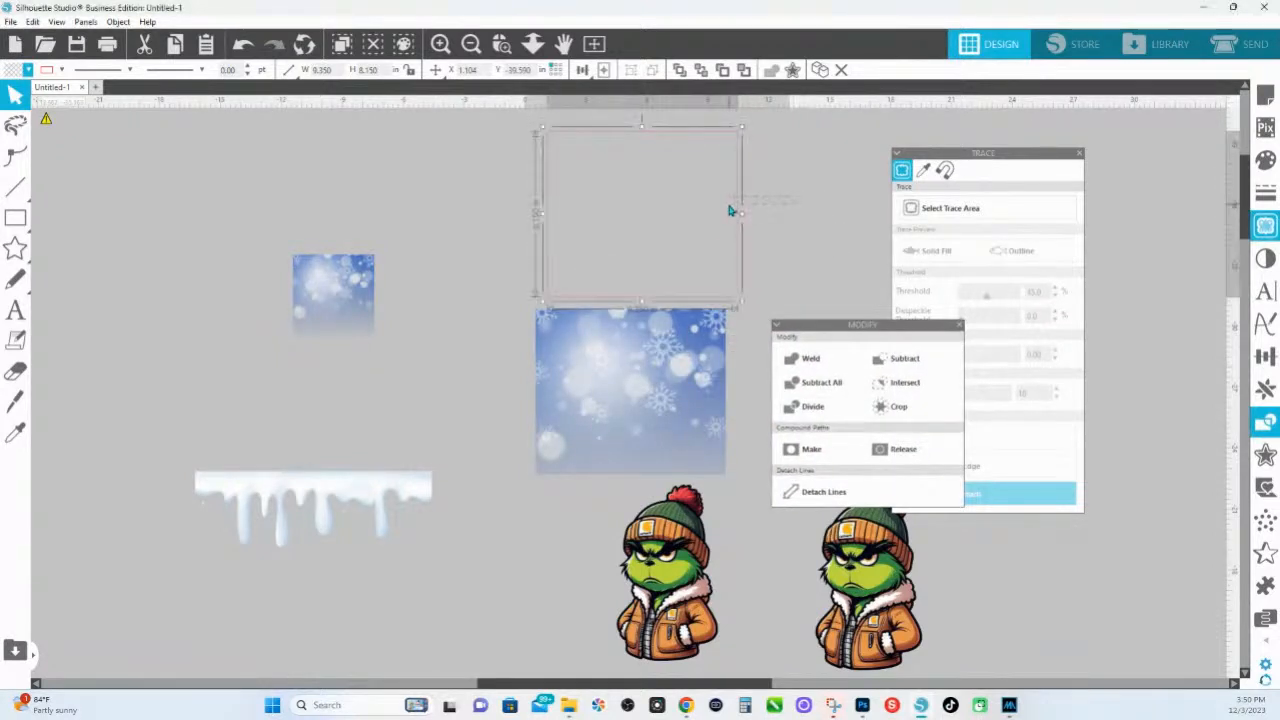
Move the small snow image closer to the empty rectangle and fill the rectangle with its pattern using the Eyedropper
drag(326, 290, 418, 246)
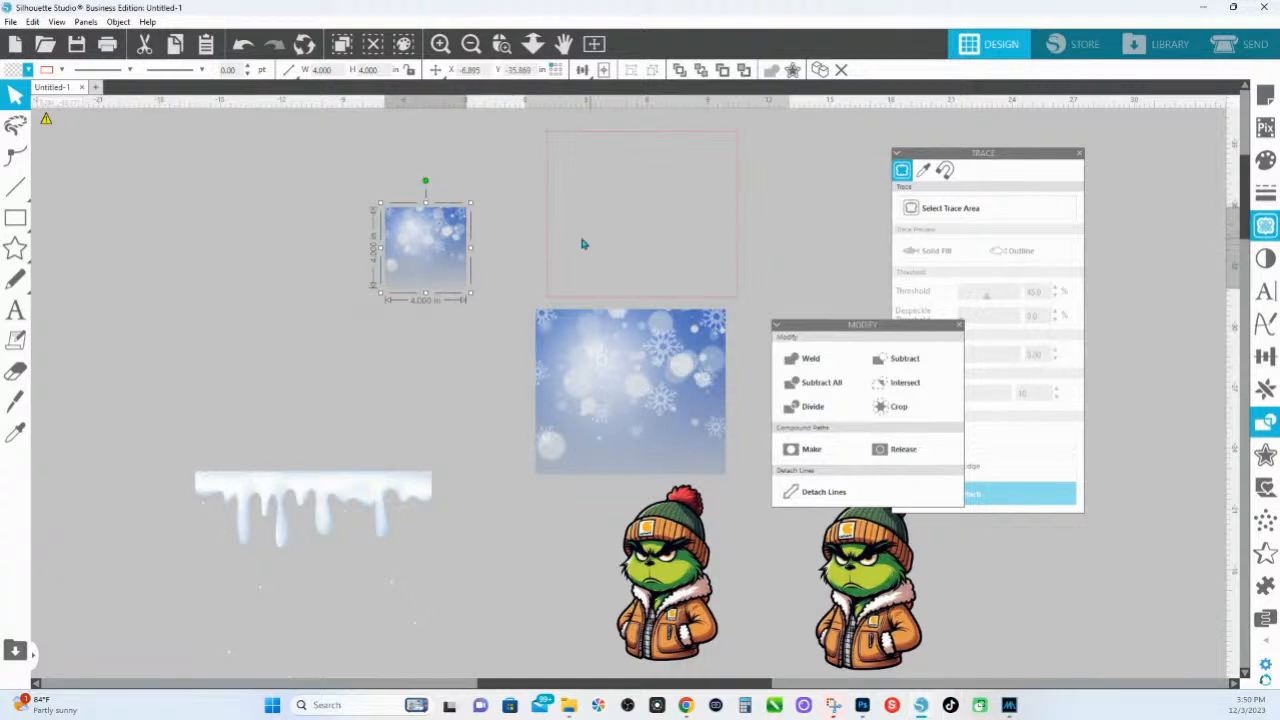
click(550, 242)
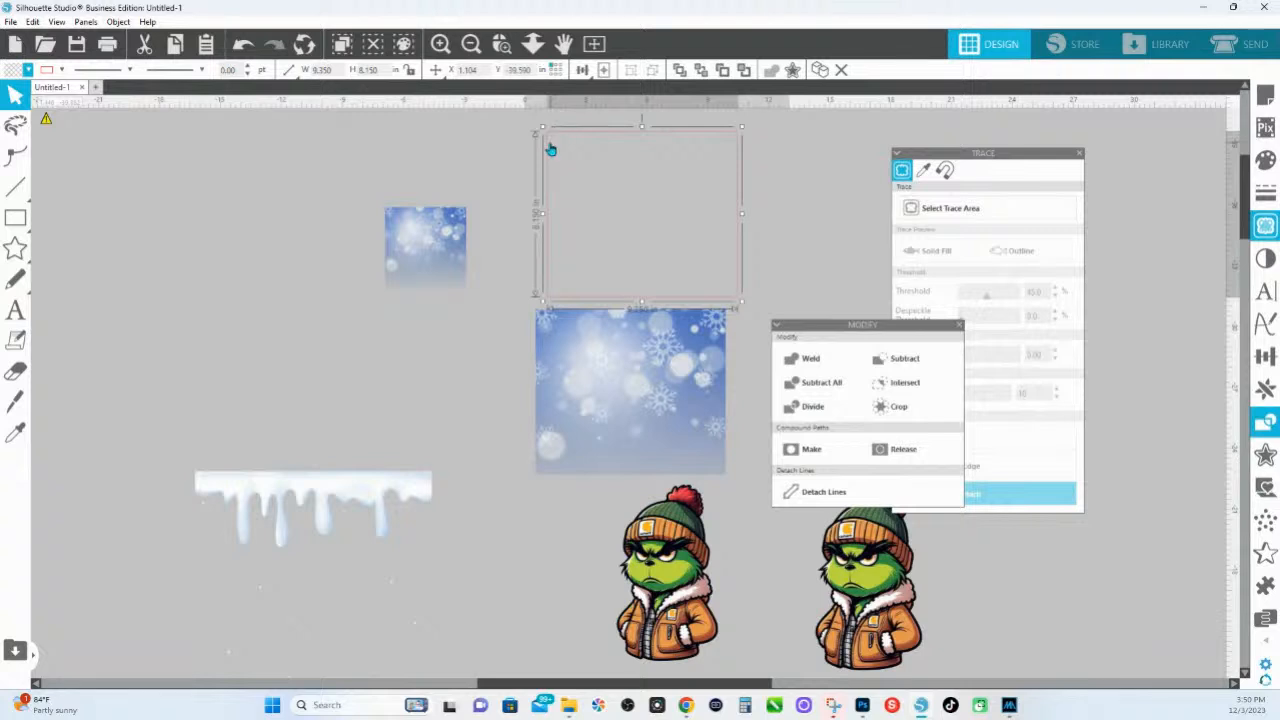
click(18, 437)
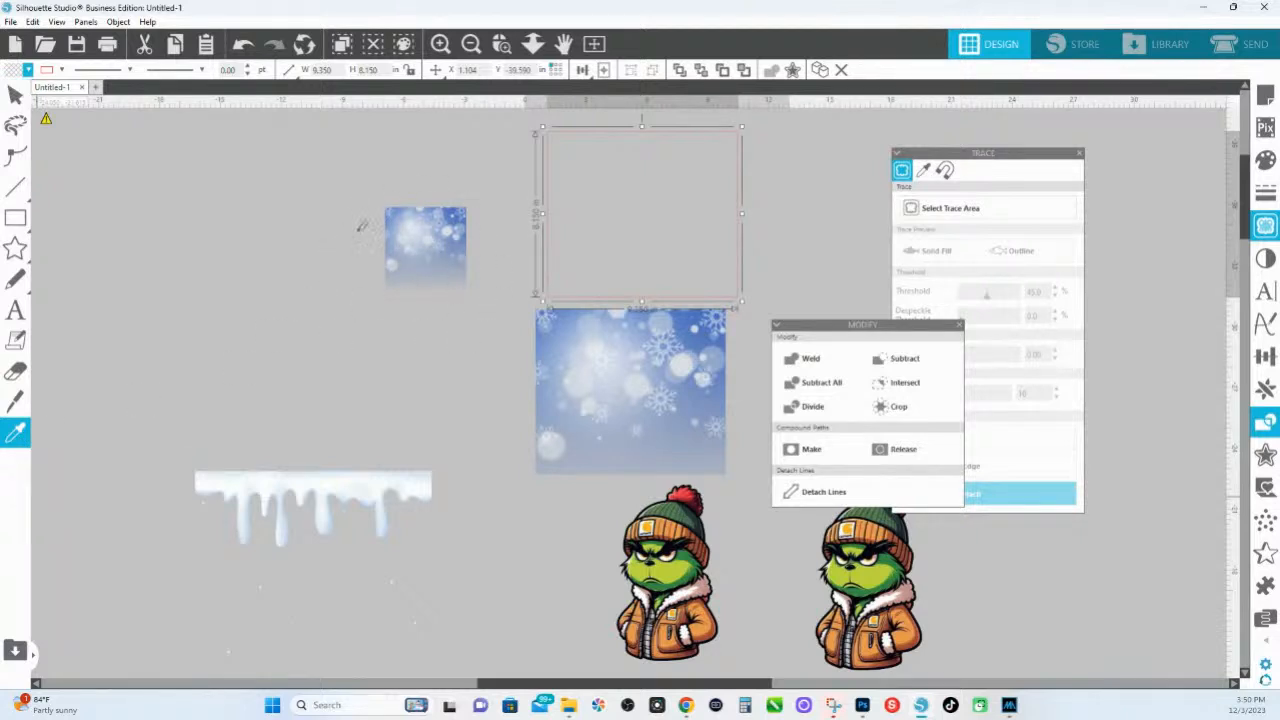
click(434, 241)
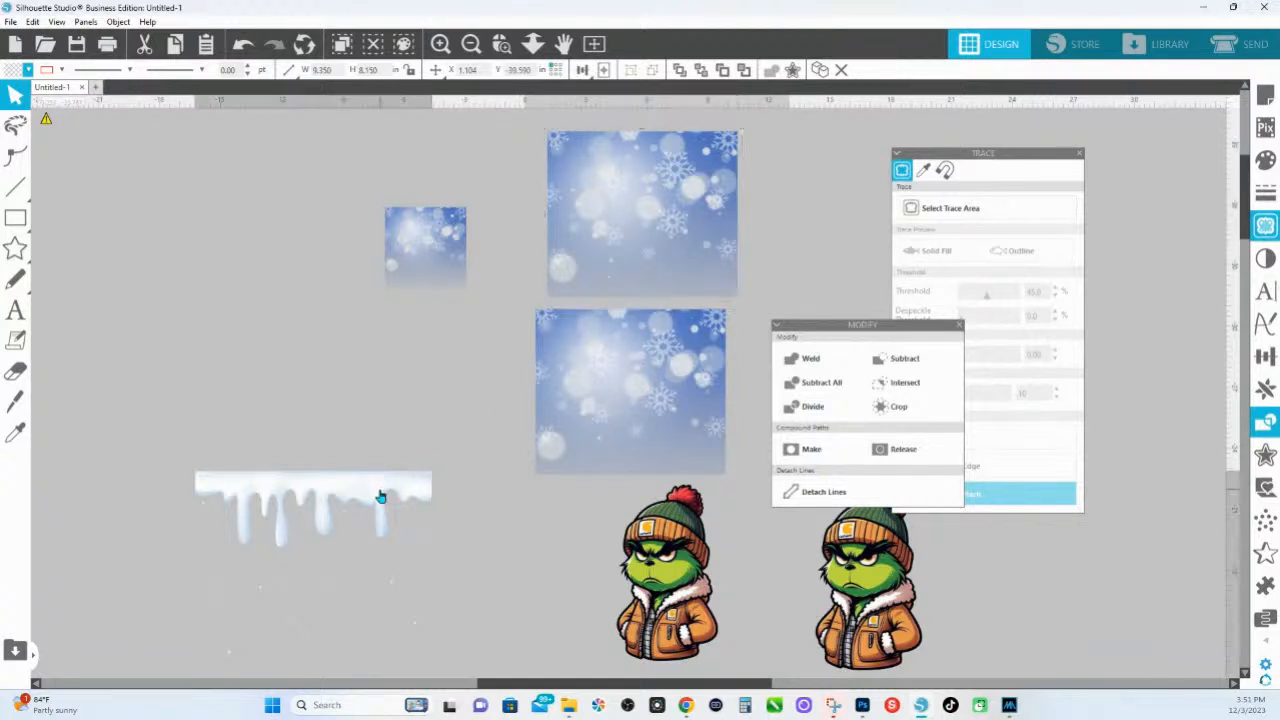
Bring the icicle border in front of the snow backgrounds and move it over the upper one
drag(380, 494, 528, 404)
click(528, 404)
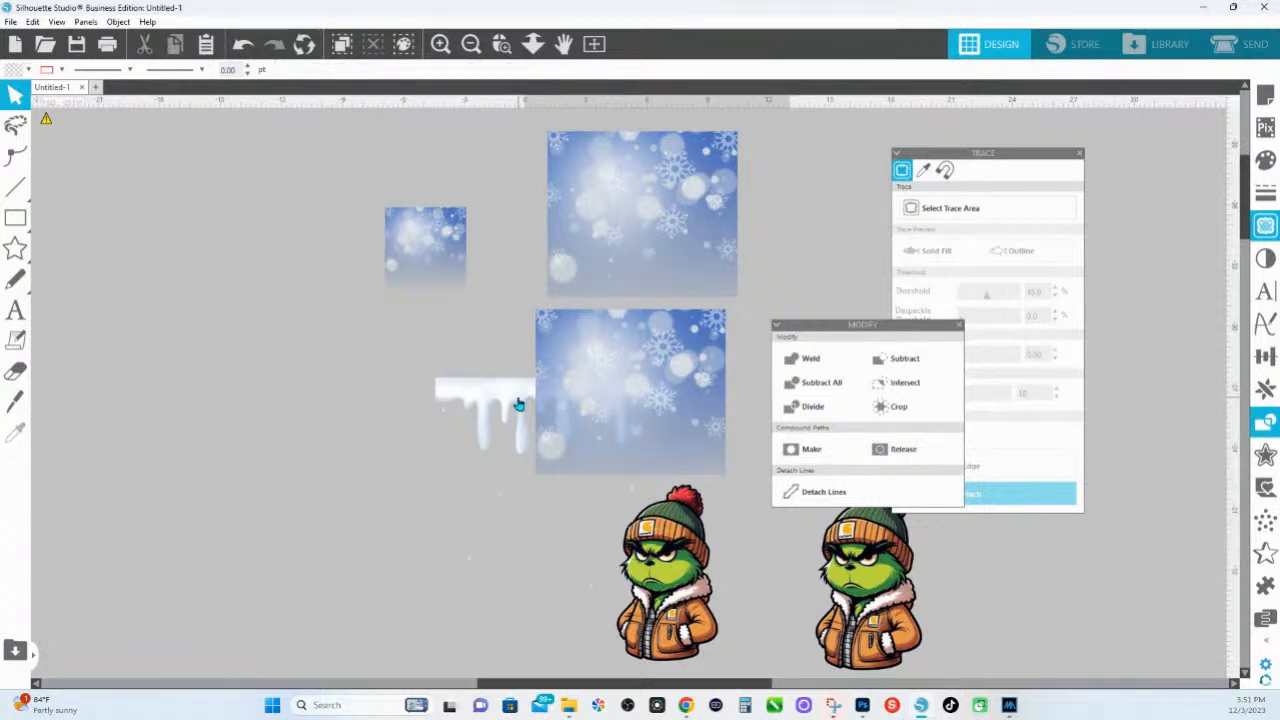
right_click(518, 404)
click(590, 335)
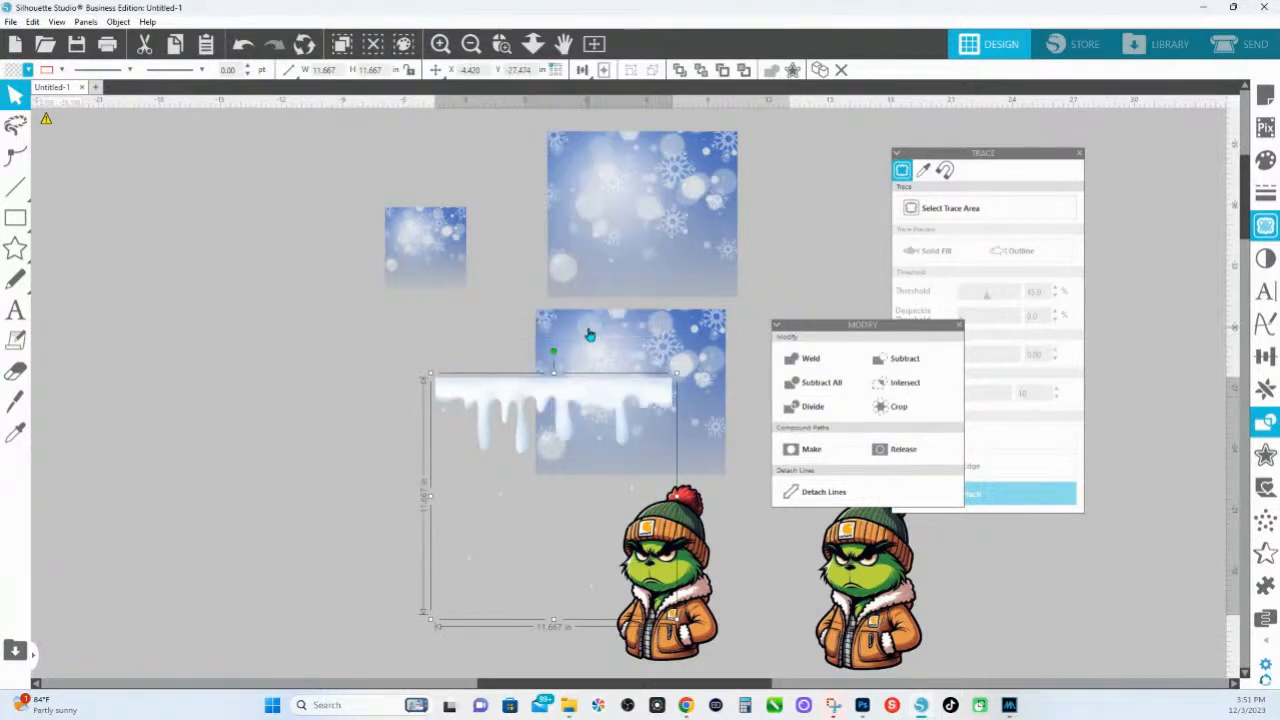
drag(530, 392, 586, 181)
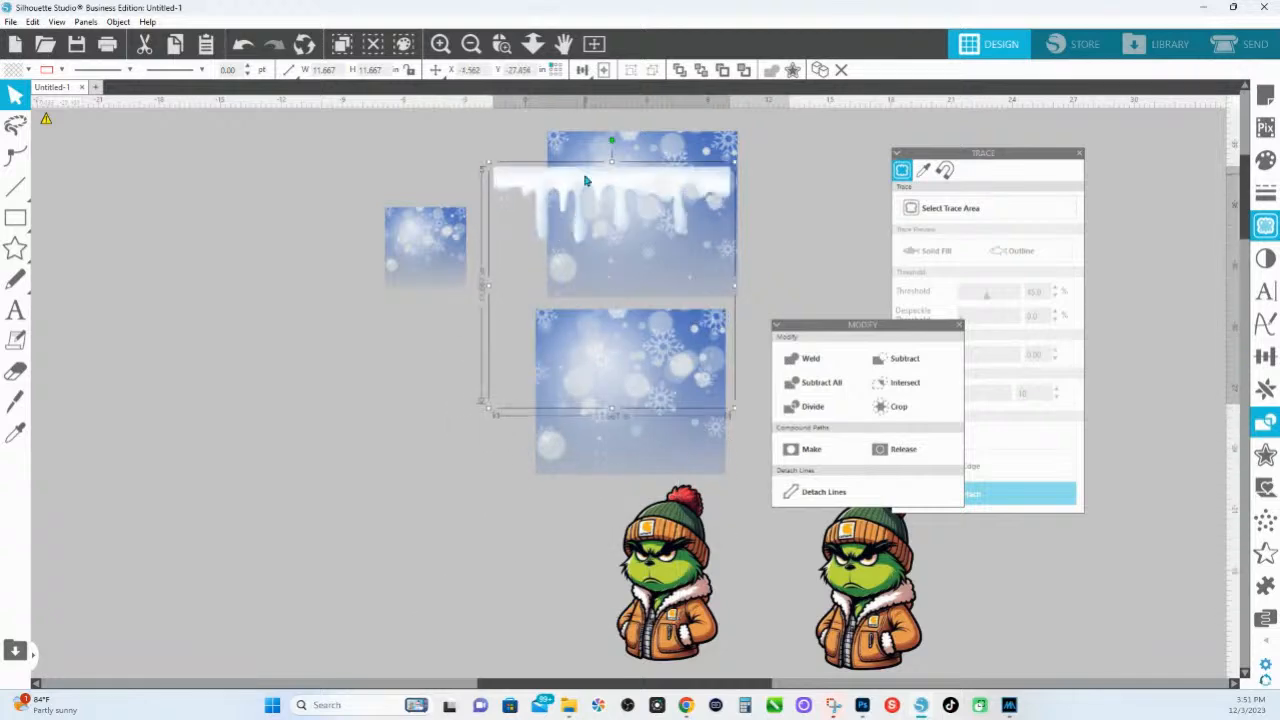
Move the icicle border so its upper right corner meets the upper snow background's upper right corner
click(502, 43)
mouse_move(438, 102)
mouse_down()
mouse_move(856, 318)
mouse_move(1119, 241)
mouse_up()
drag(1025, 152, 1256, 150)
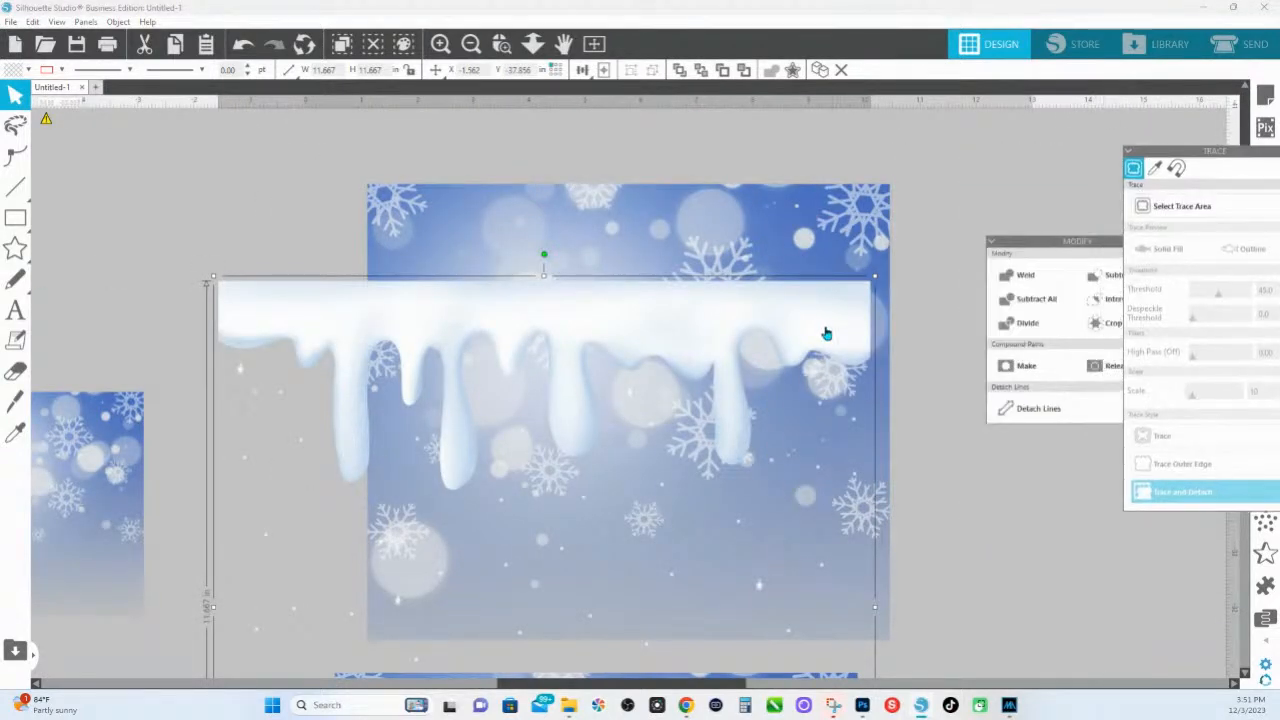
drag(826, 333, 846, 234)
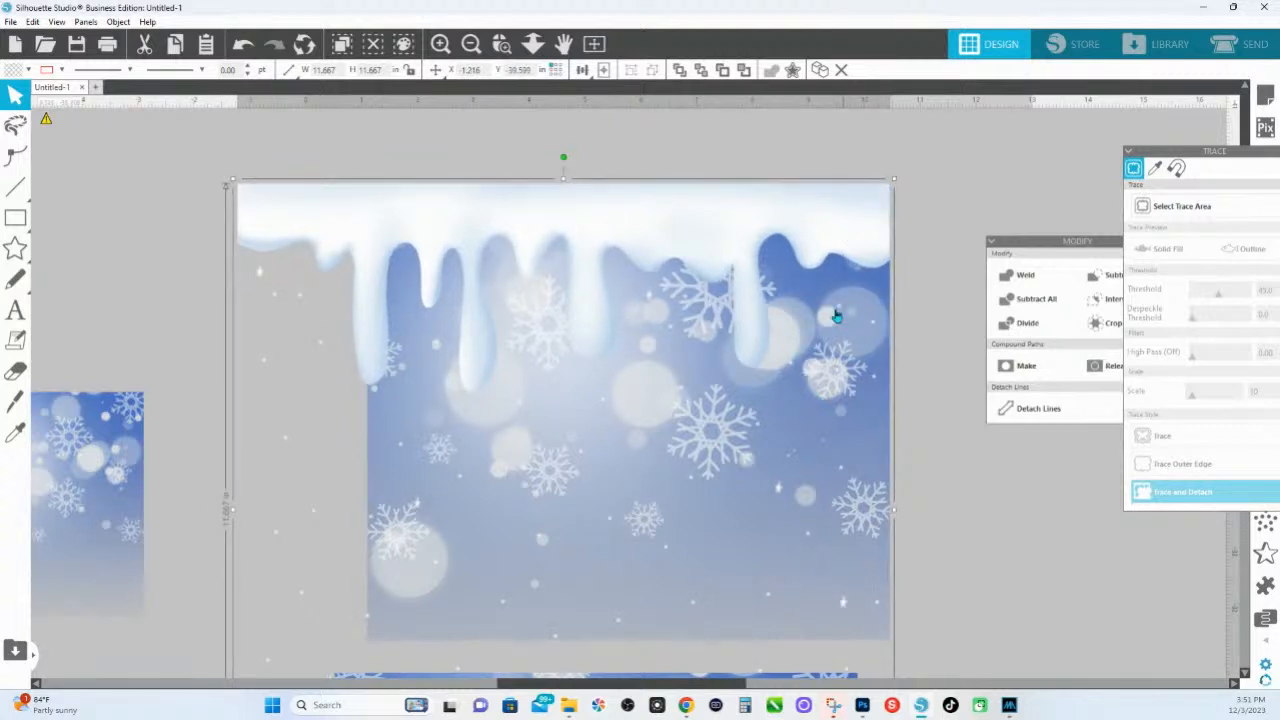
Resize the icicle border to about 9.33 by 8.05 in so it fits the upper snow background
scroll(836, 316, down, 5)
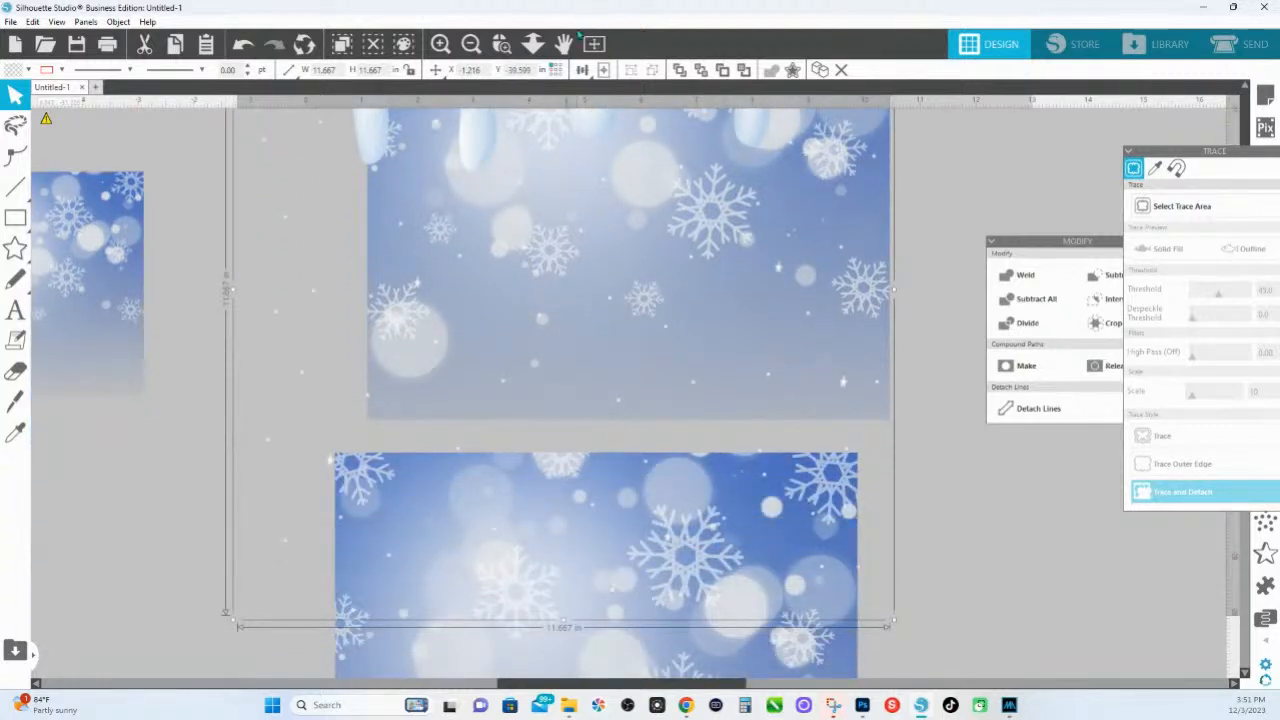
click(532, 43)
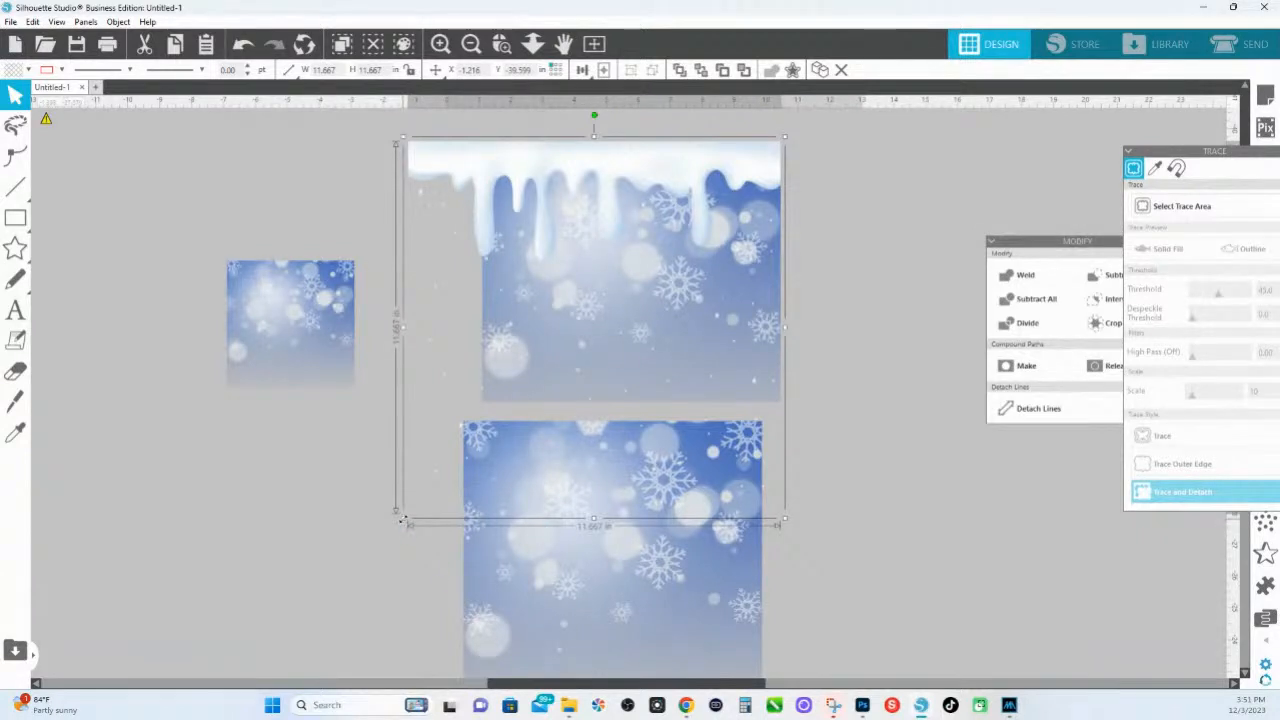
drag(400, 518, 487, 458)
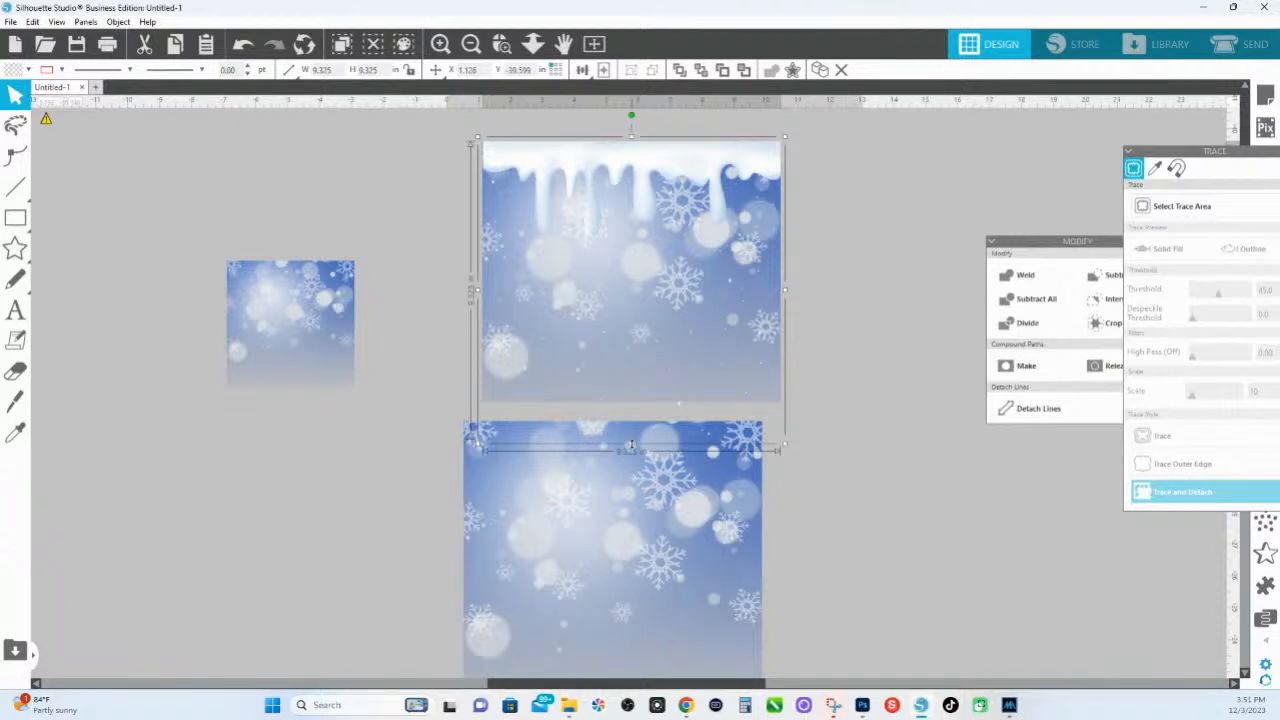
drag(631, 445, 638, 410)
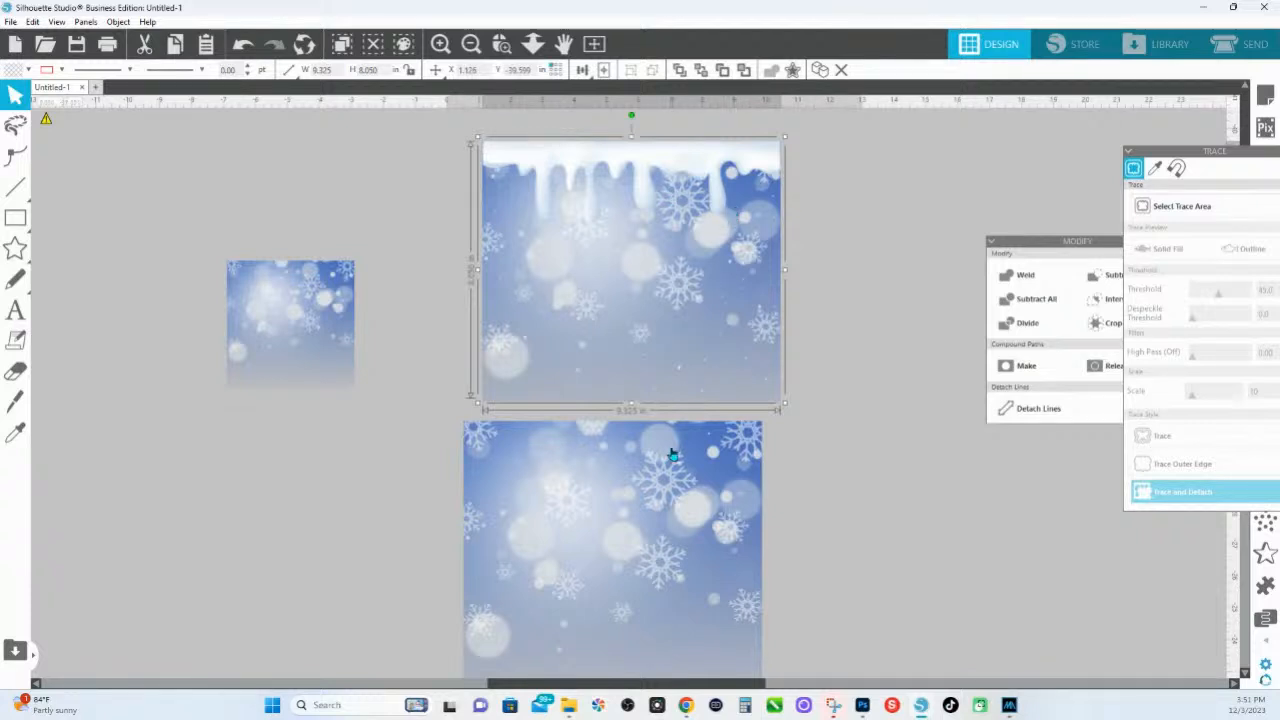
Set the icicle border's width to 9.35 in
click(333, 69)
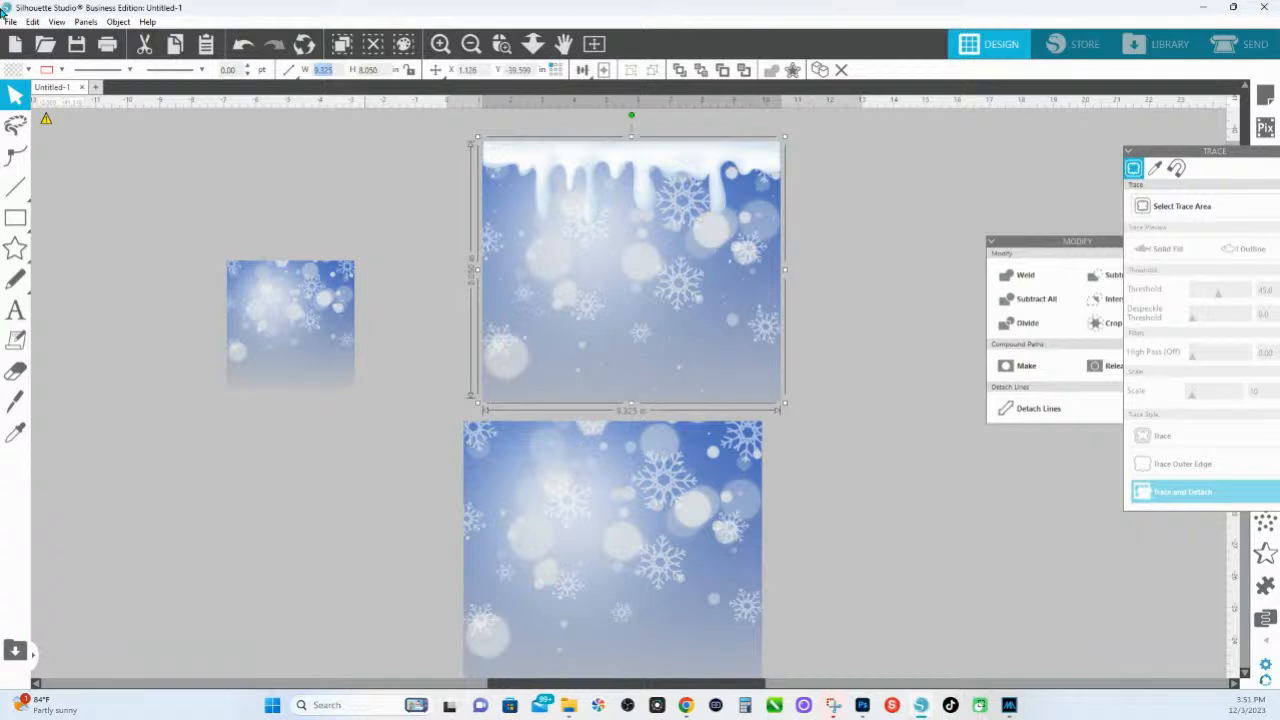
text(9.35)
key(Return)
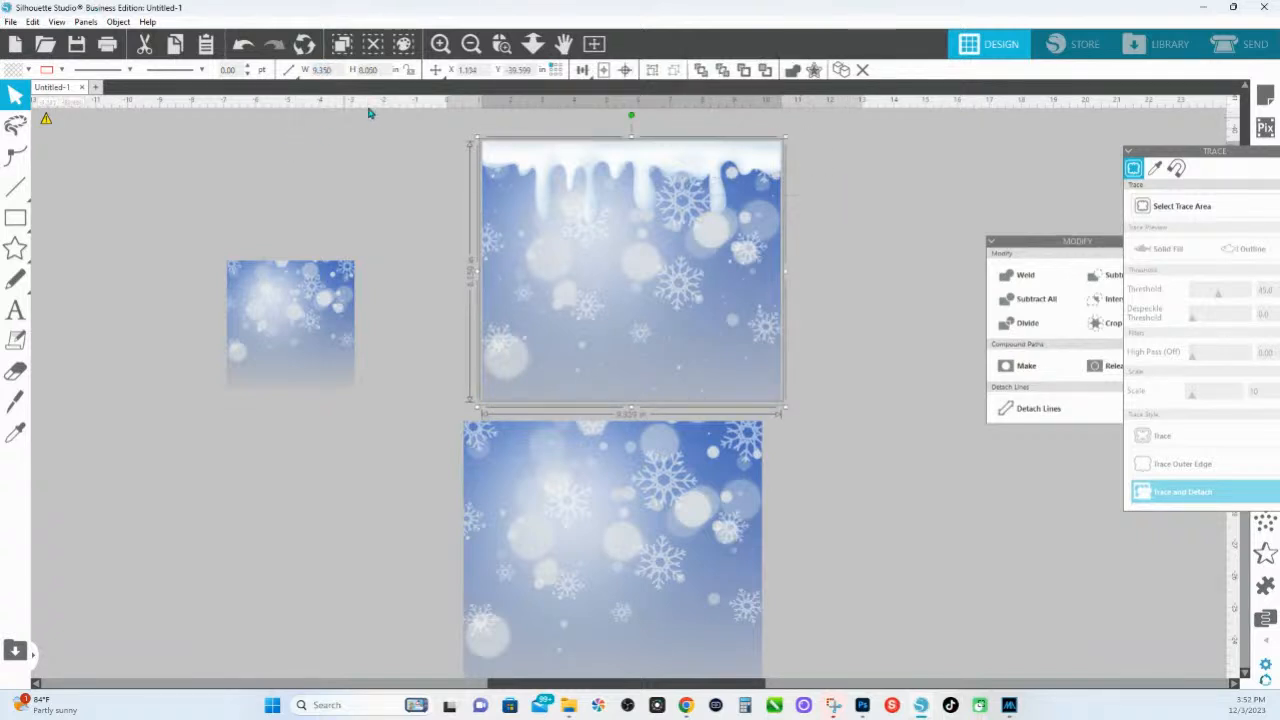
Align the icicle border and the upper snow background along their top edges
click(604, 71)
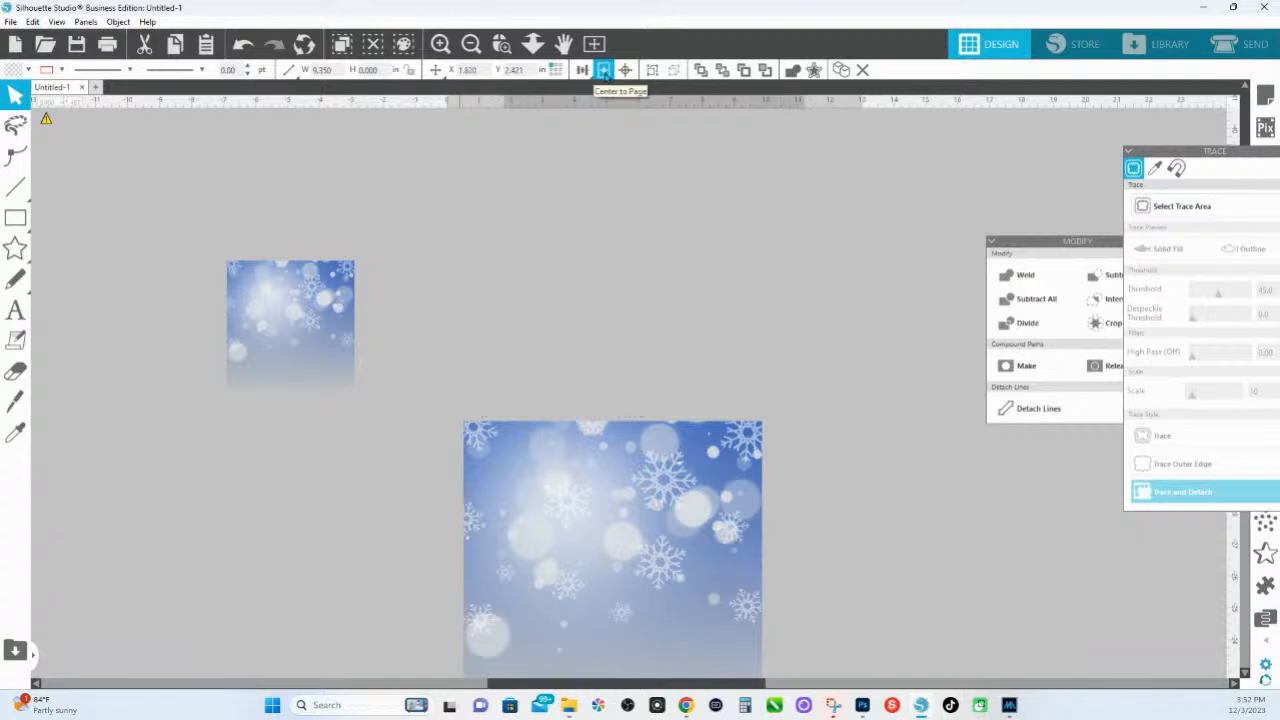
key(ctrl+z)
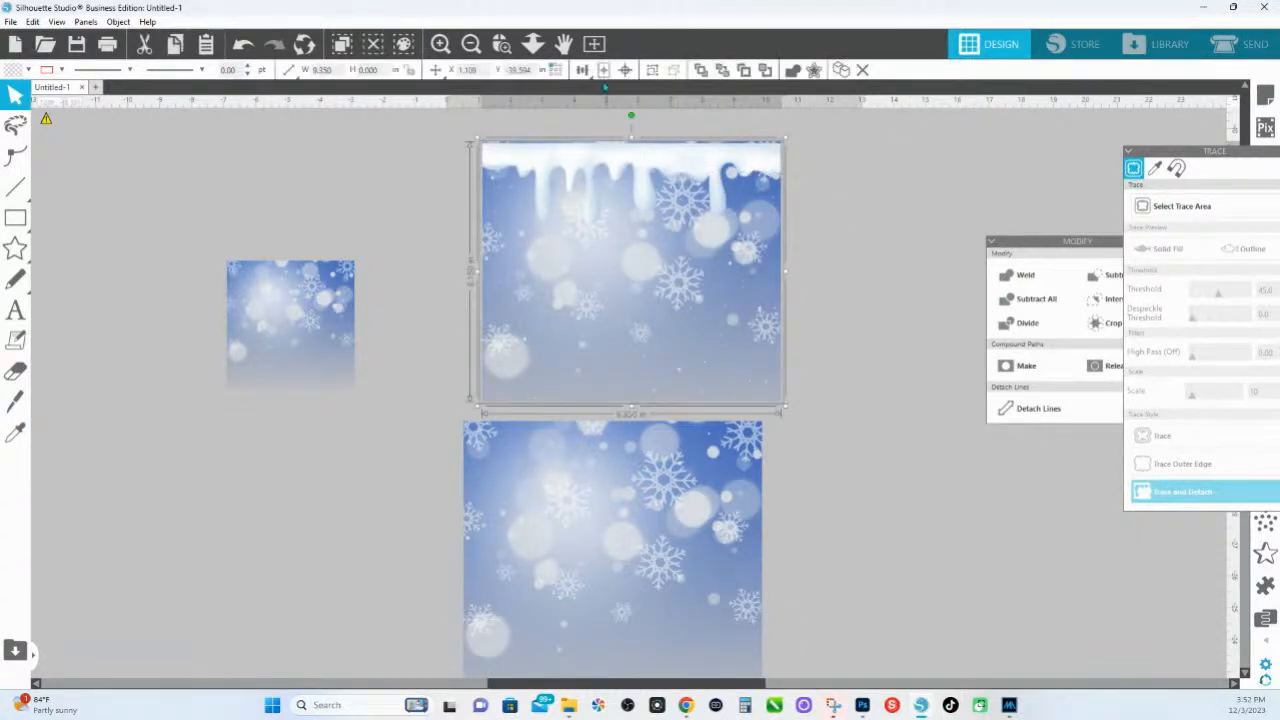
click(582, 70)
click(861, 225)
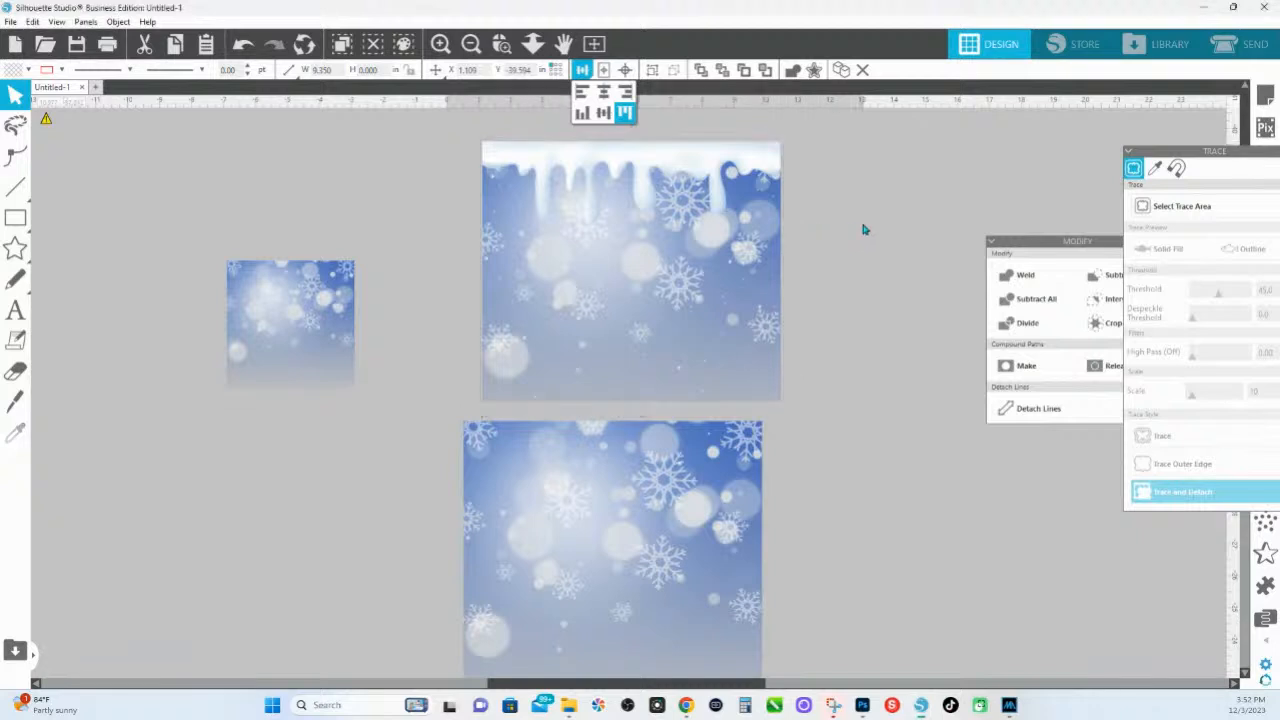
Move one cut-out Grinch up beside the upper snow background and bring it to the front
scroll(724, 503, down, 2)
click(532, 43)
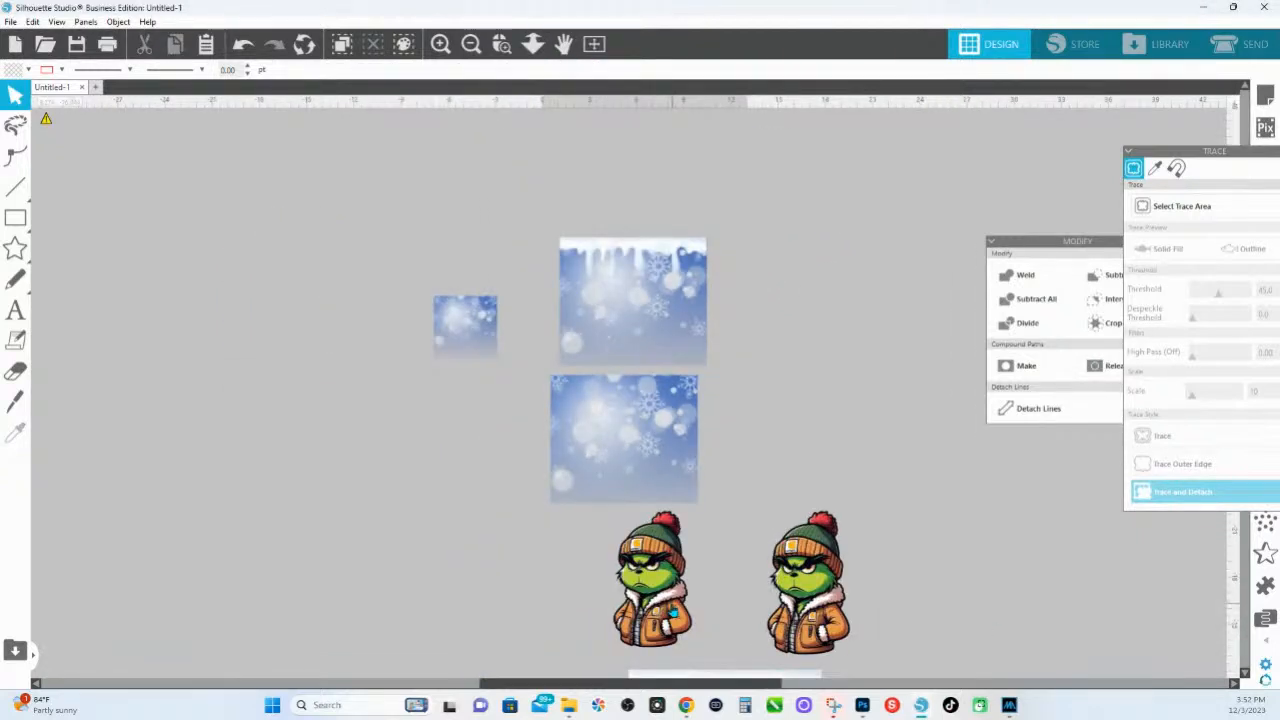
drag(674, 613, 767, 360)
right_click(767, 360)
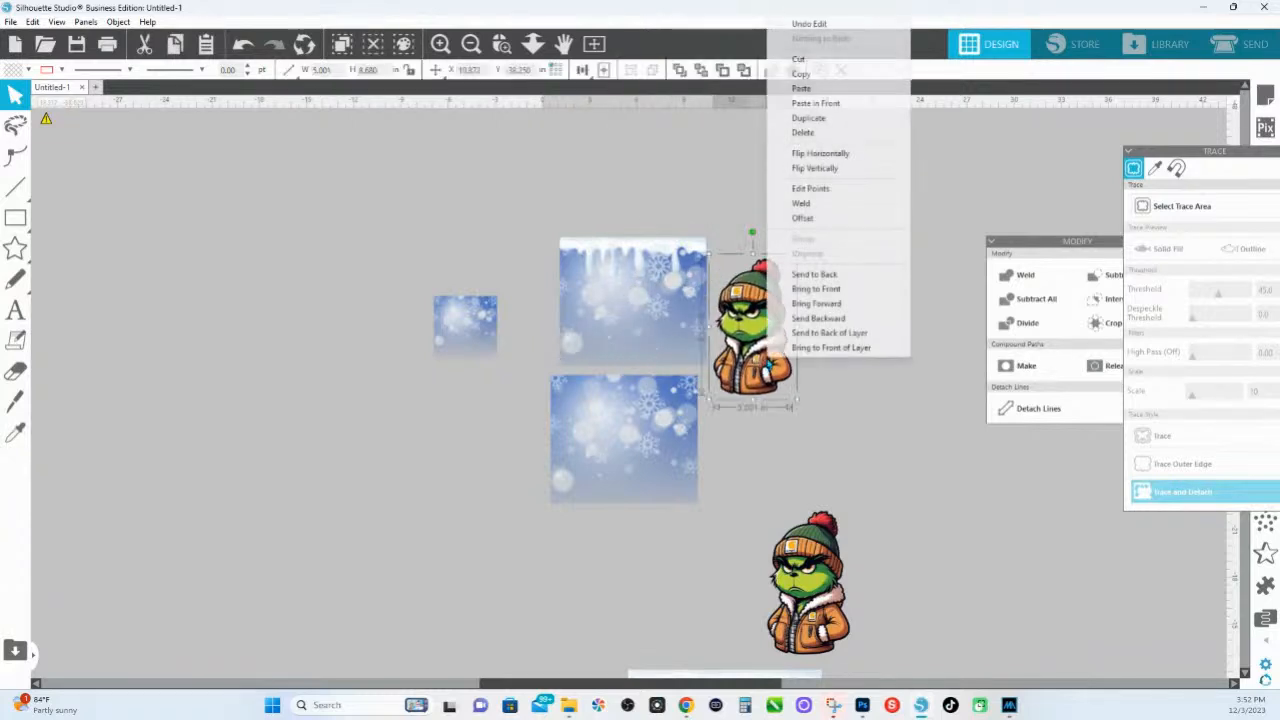
click(816, 289)
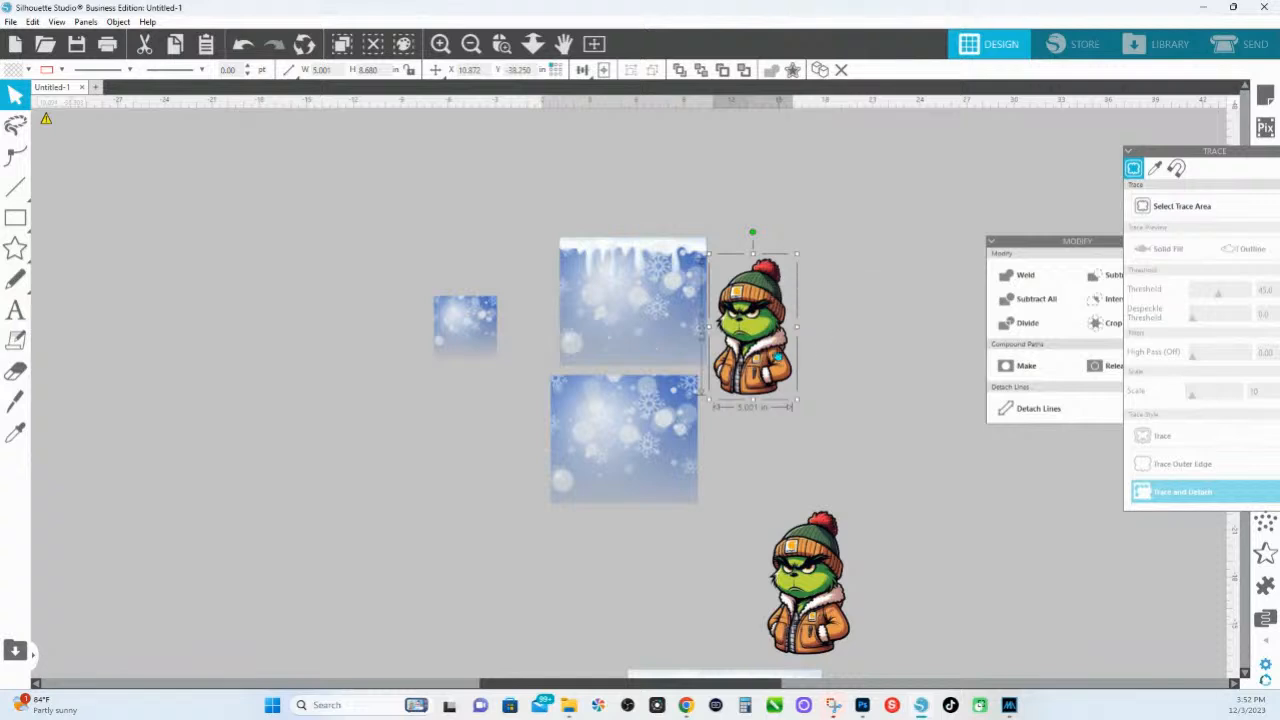
Place the Grinch on the right half of the upper snow background and shrink it to about 3.53 by 6.13 in
drag(777, 359, 693, 330)
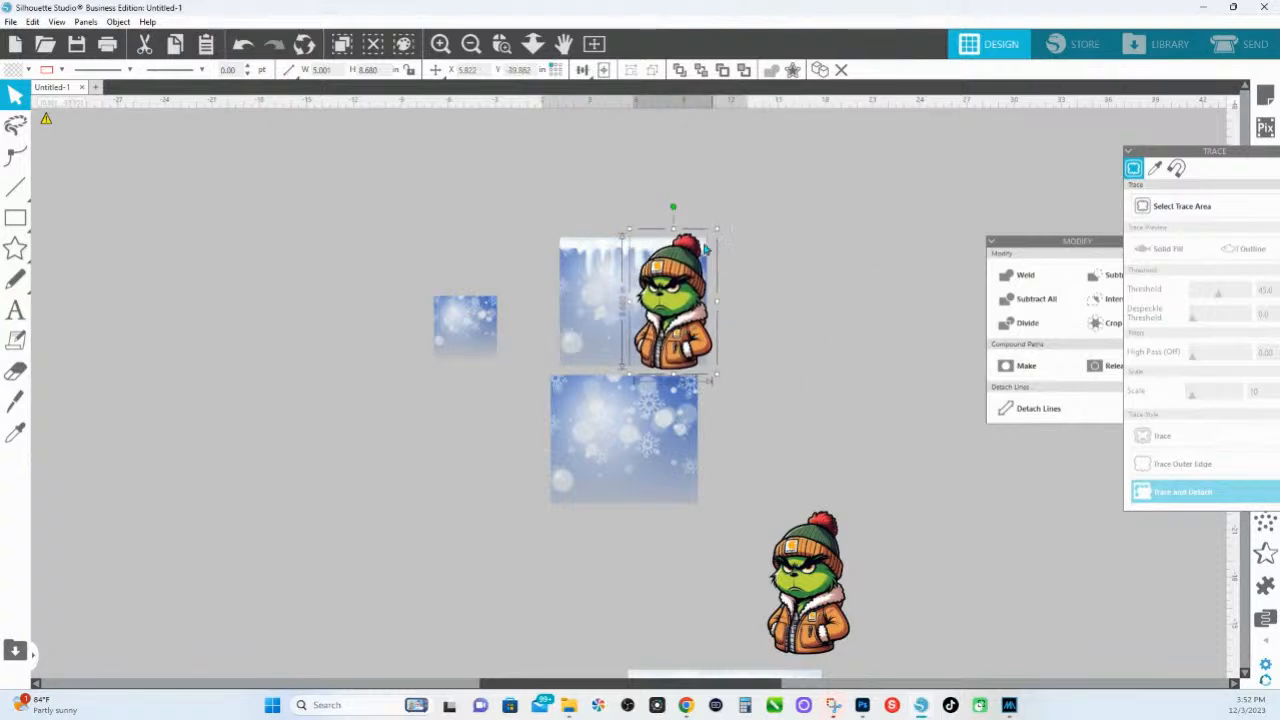
drag(716, 228, 694, 267)
drag(668, 314, 666, 302)
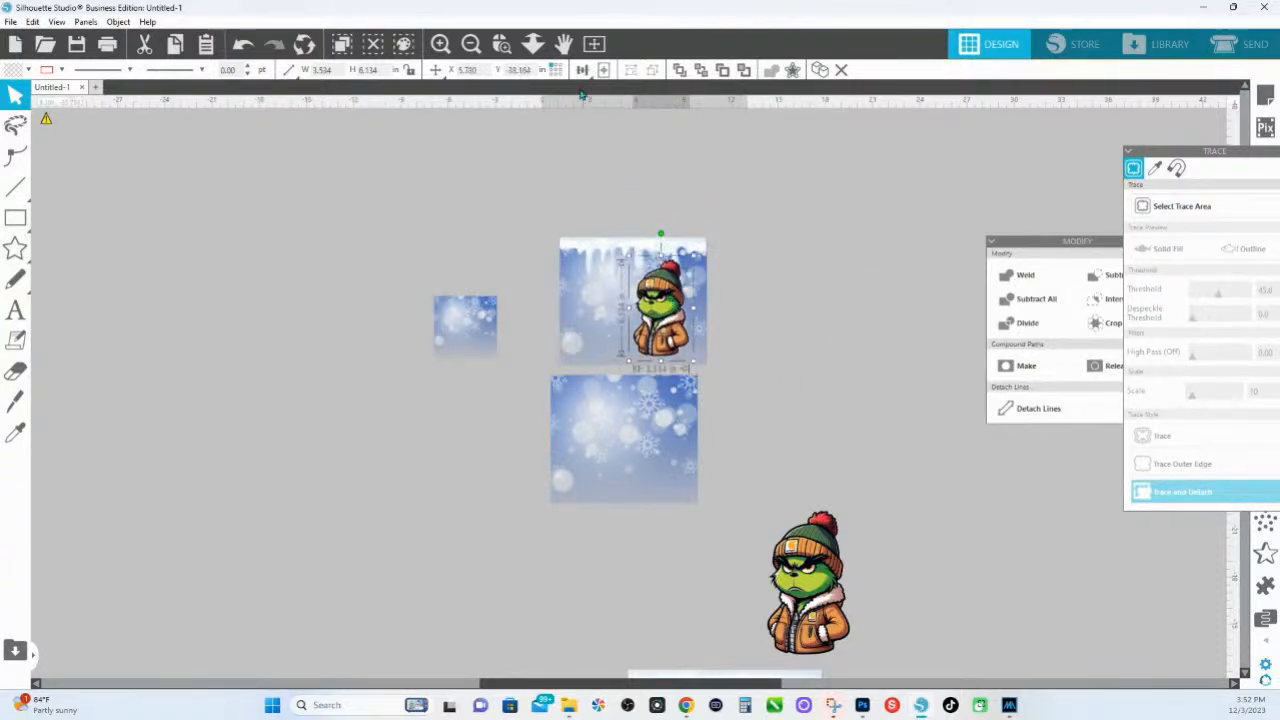
Enlarge the Grinch to about 4.03 by 6.99 in and reposition it below the icicles
click(501, 43)
drag(546, 219, 712, 352)
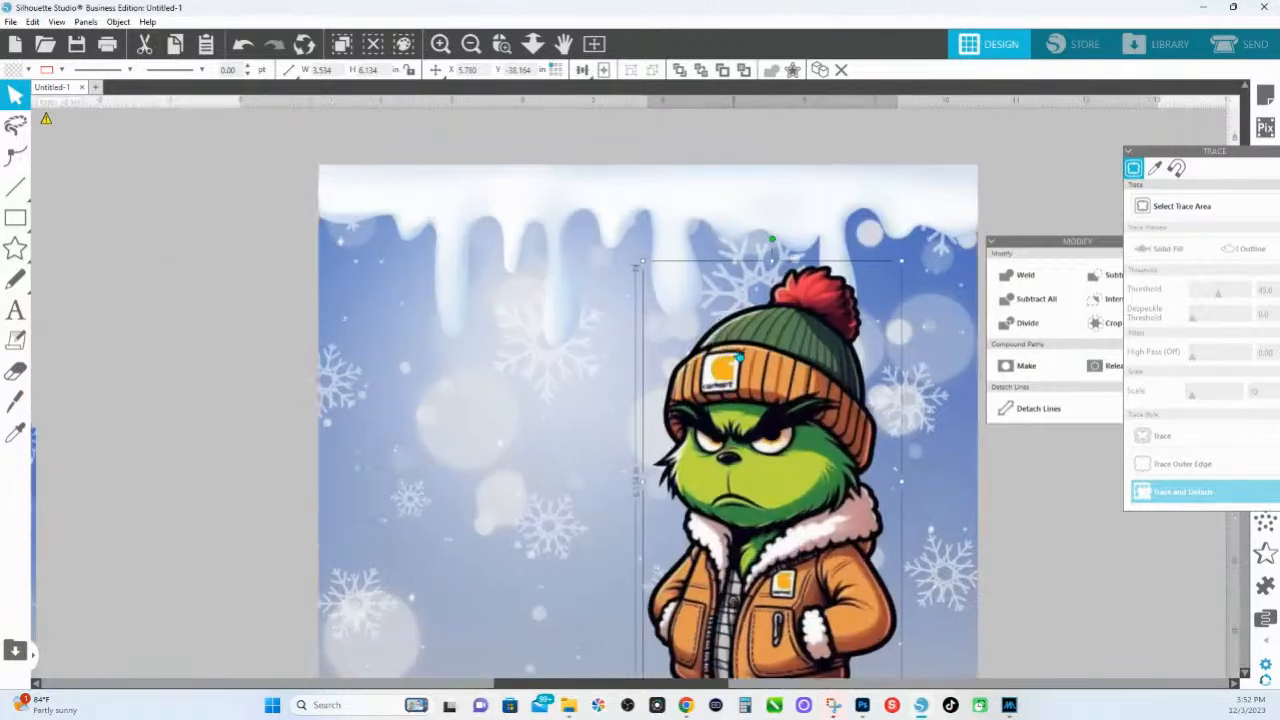
click(535, 47)
drag(616, 170, 683, 270)
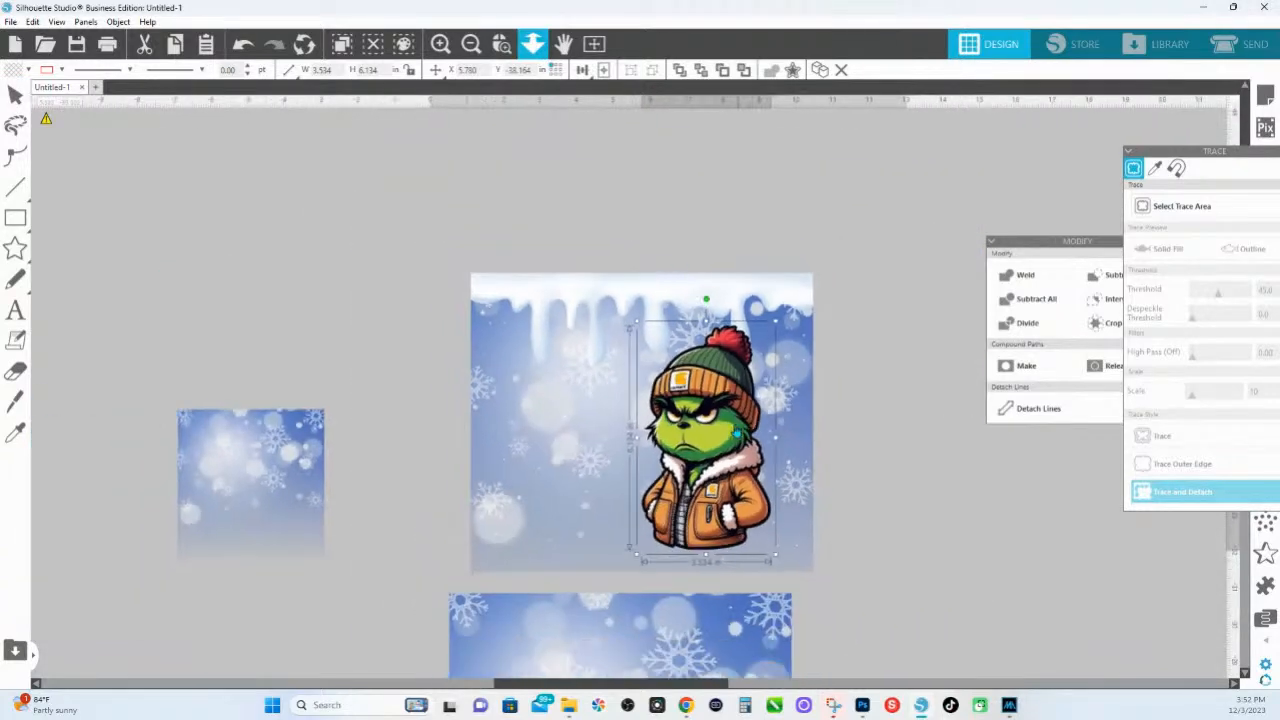
drag(776, 322, 788, 301)
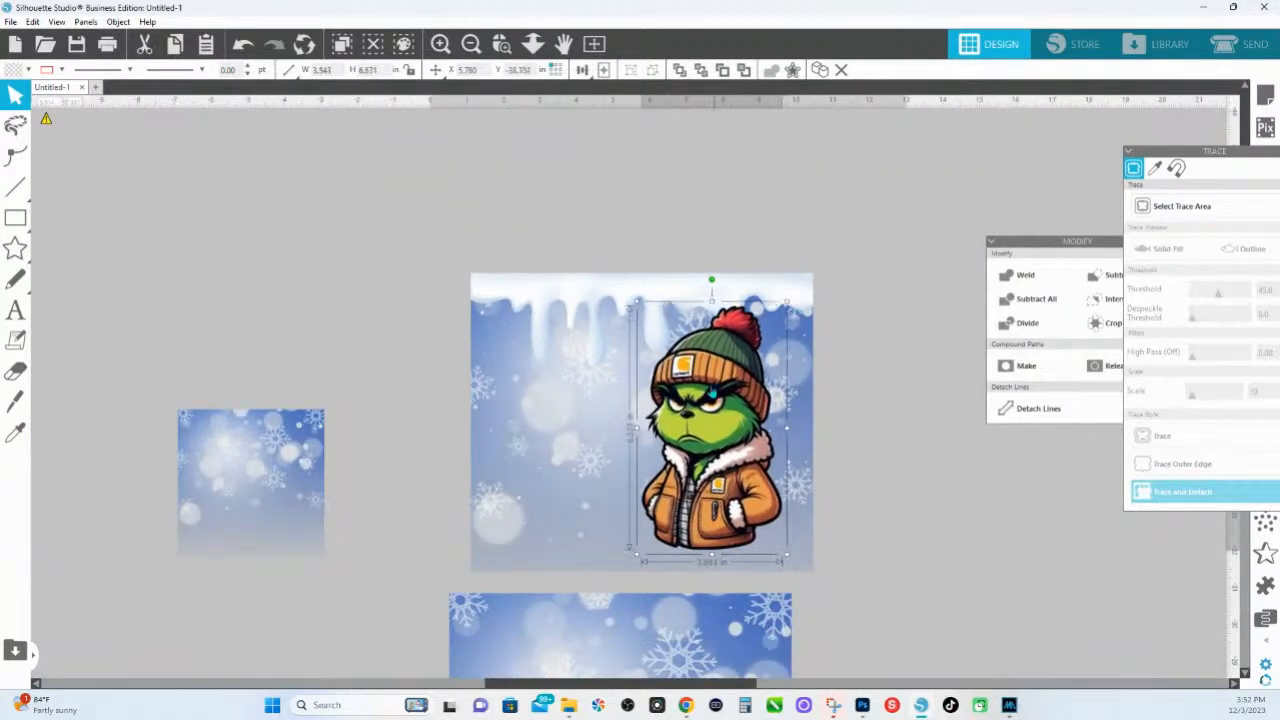
drag(712, 391, 715, 410)
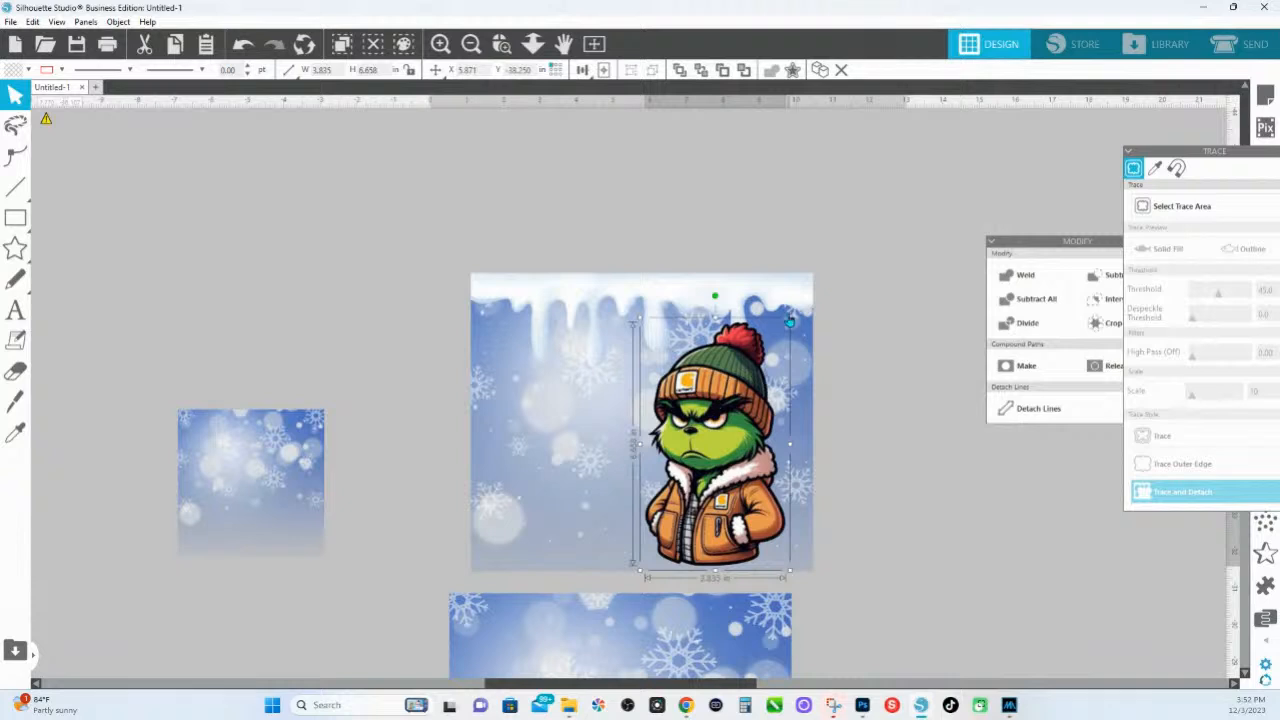
drag(790, 318, 802, 313)
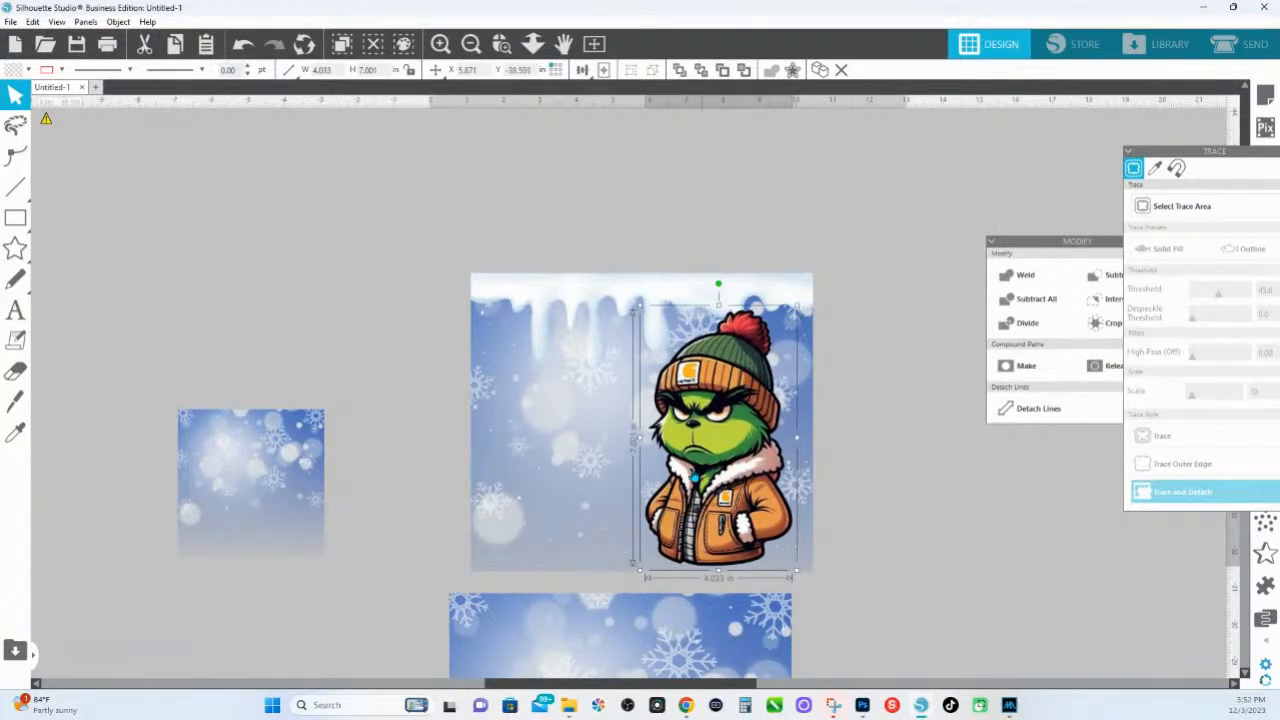
scroll(731, 478, down, 1)
drag(732, 475, 734, 469)
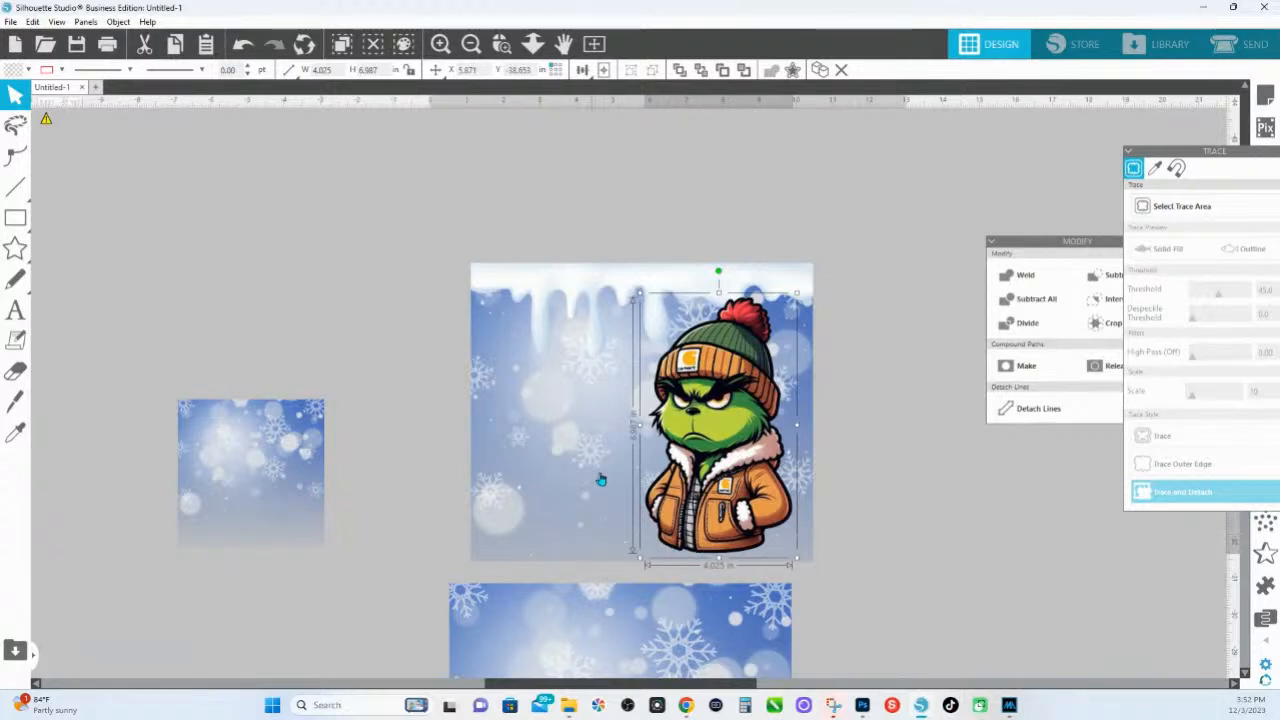
Fine-tune the Grinch's size to about 3.98 by 6.91 in and its position within the snow background
drag(639, 557, 630, 579)
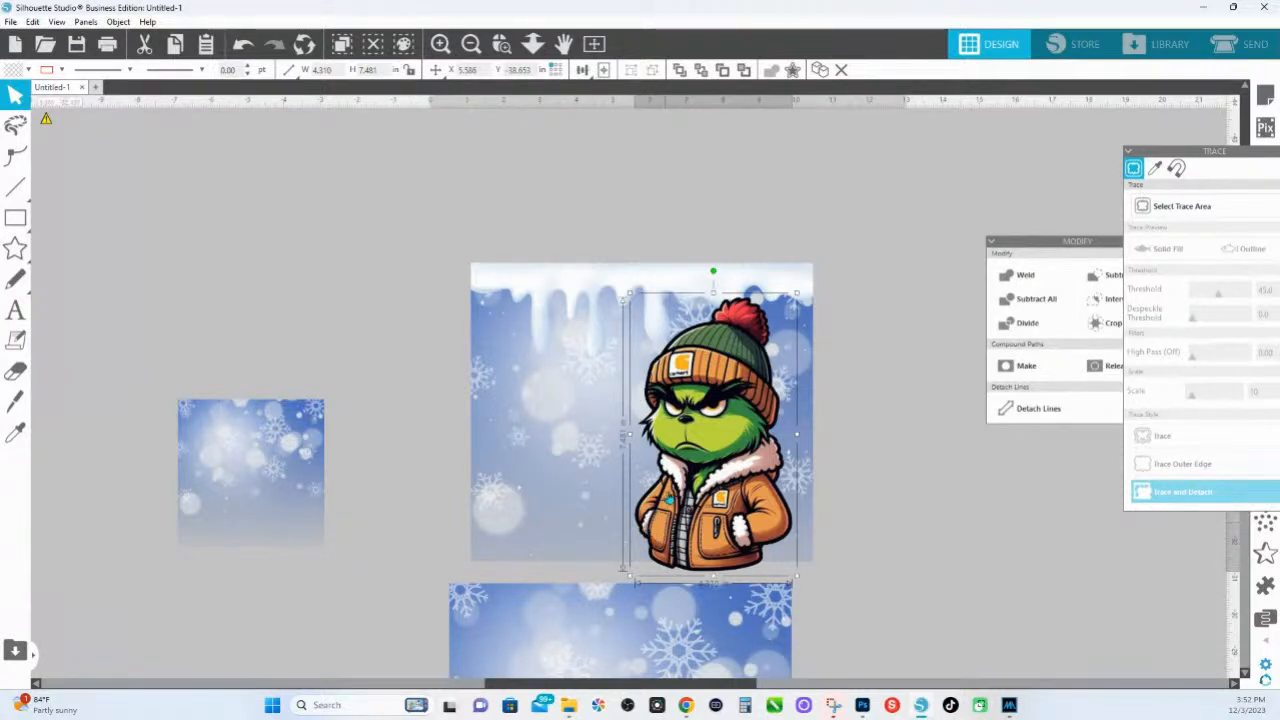
drag(704, 462, 710, 454)
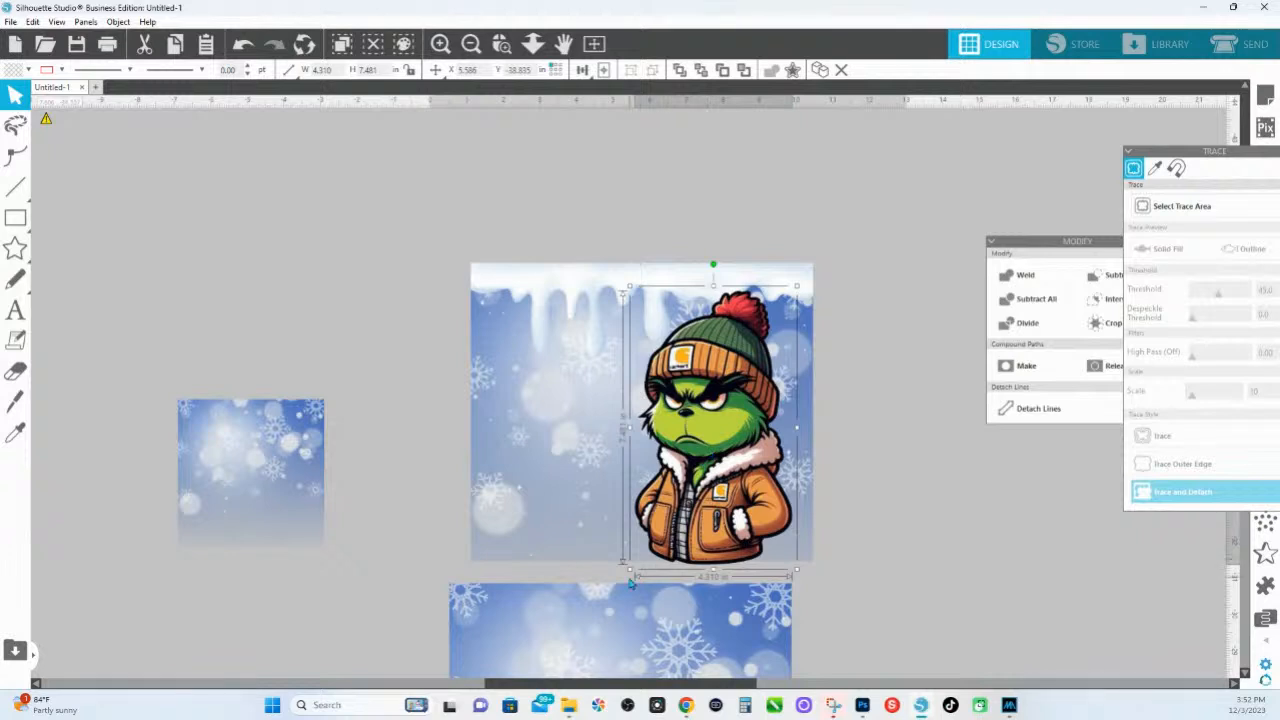
drag(630, 578, 647, 554)
drag(740, 492, 738, 498)
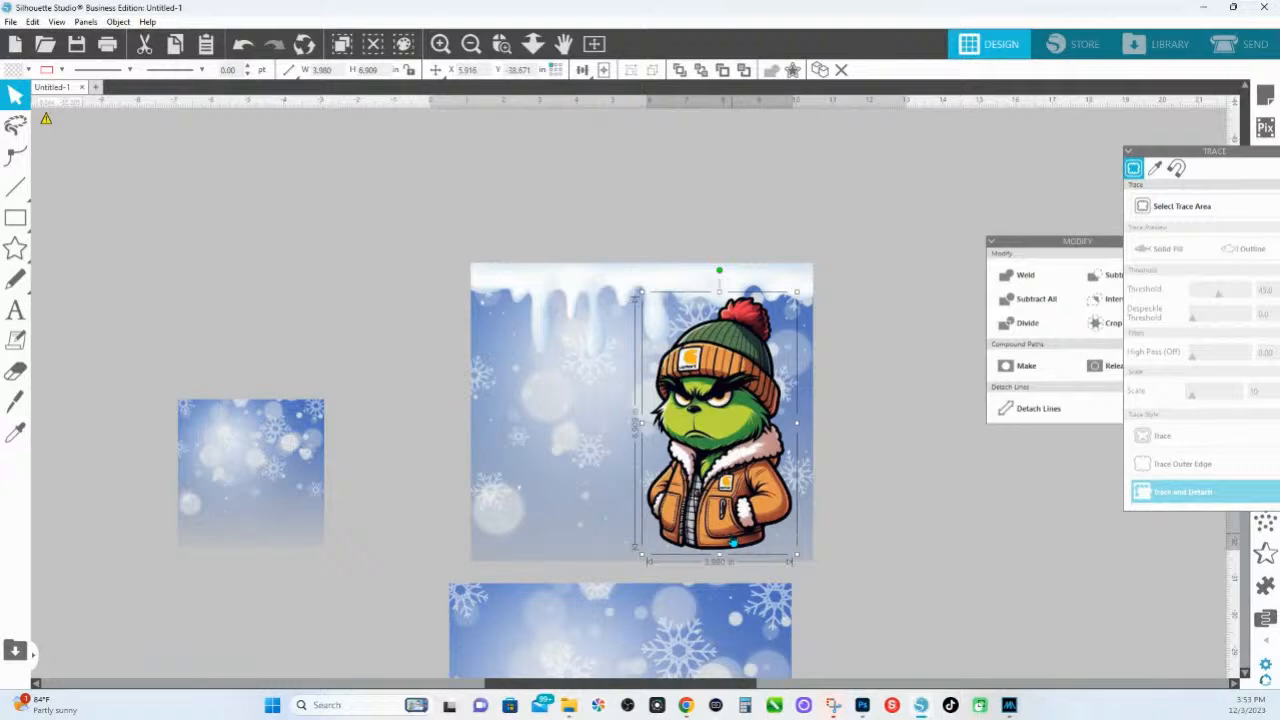
Switch to Chrome and look through the Essentials collection in the HS Ink shop for the PNG Masking Fades
mouse_move(685, 705)
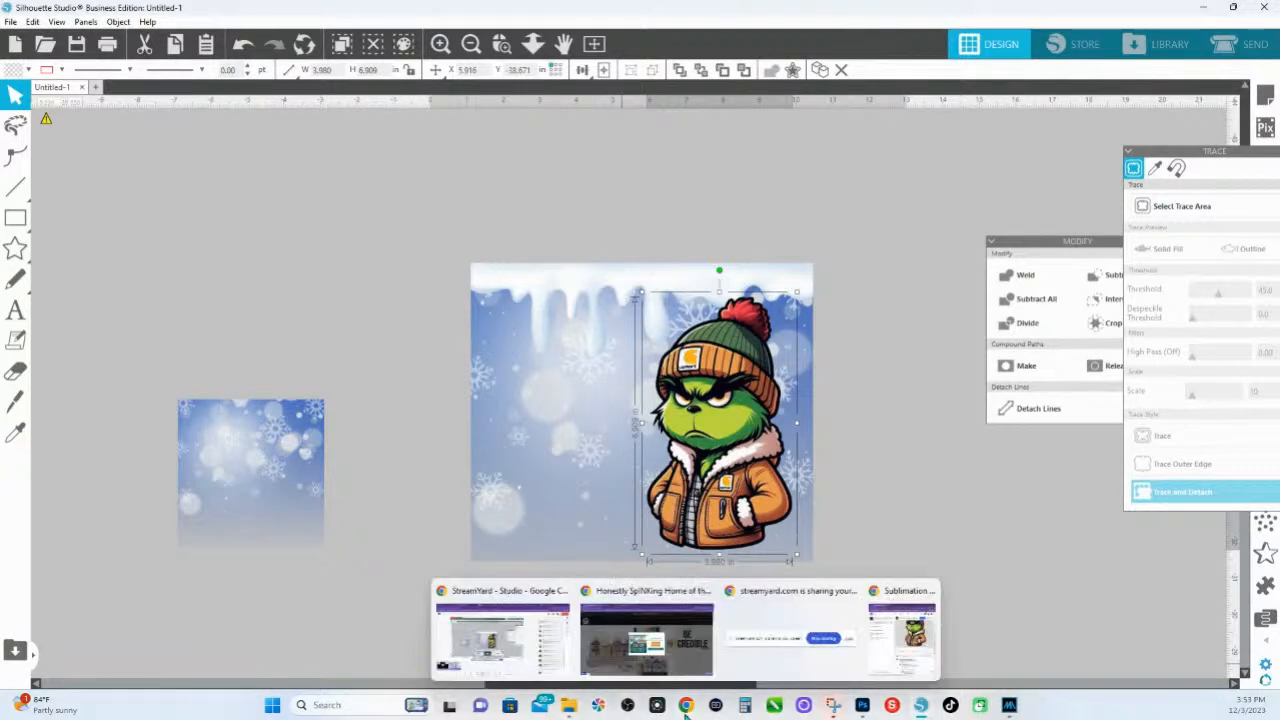
click(660, 650)
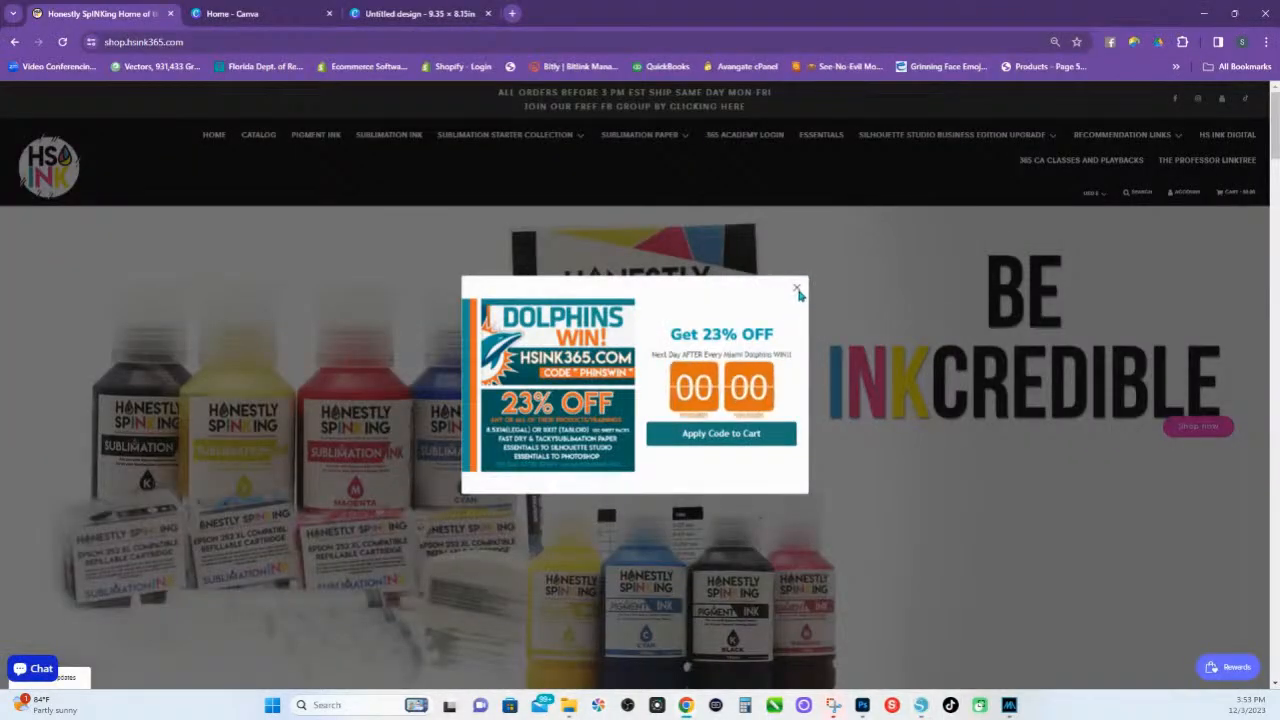
click(797, 290)
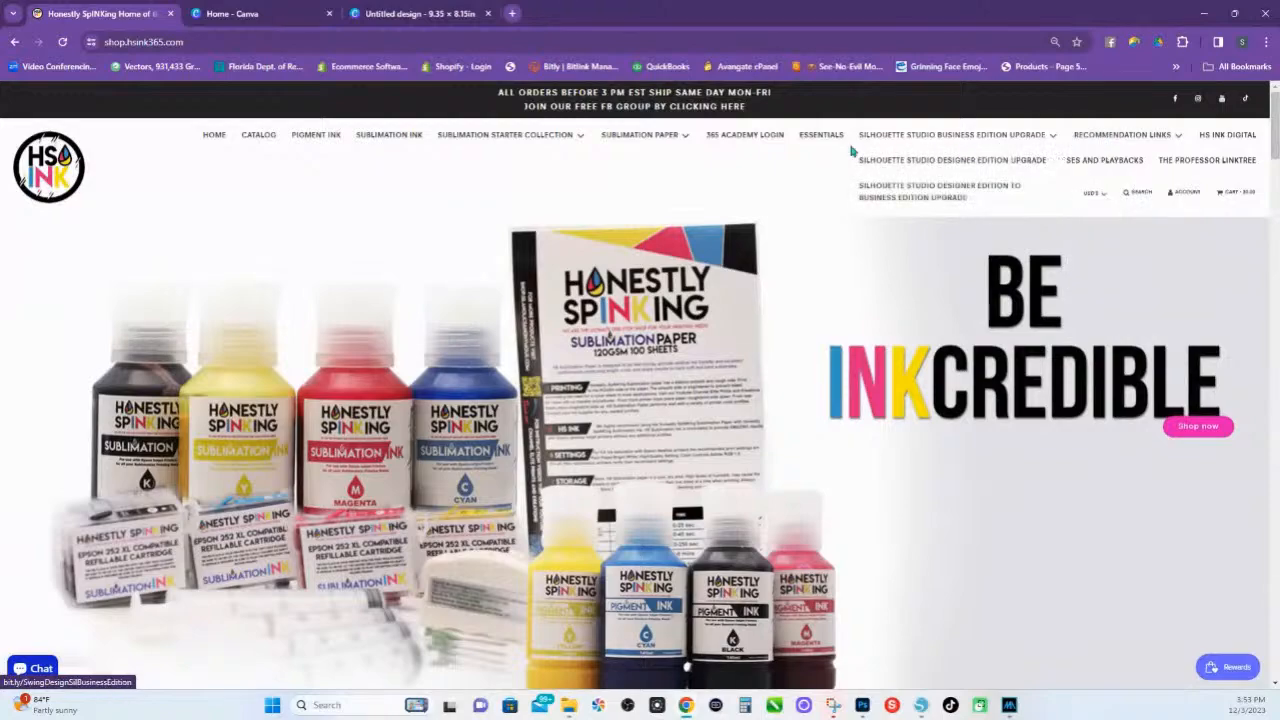
click(821, 135)
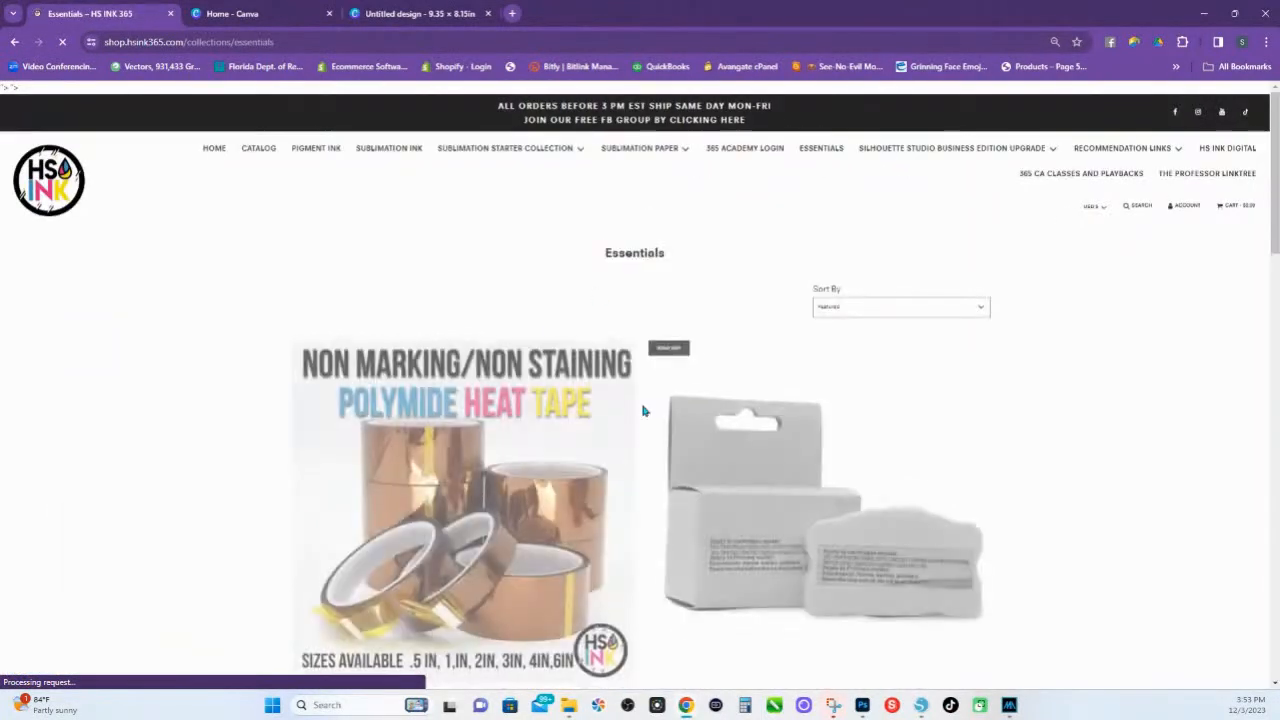
scroll(645, 440, down, 3)
scroll(647, 472, down, 5)
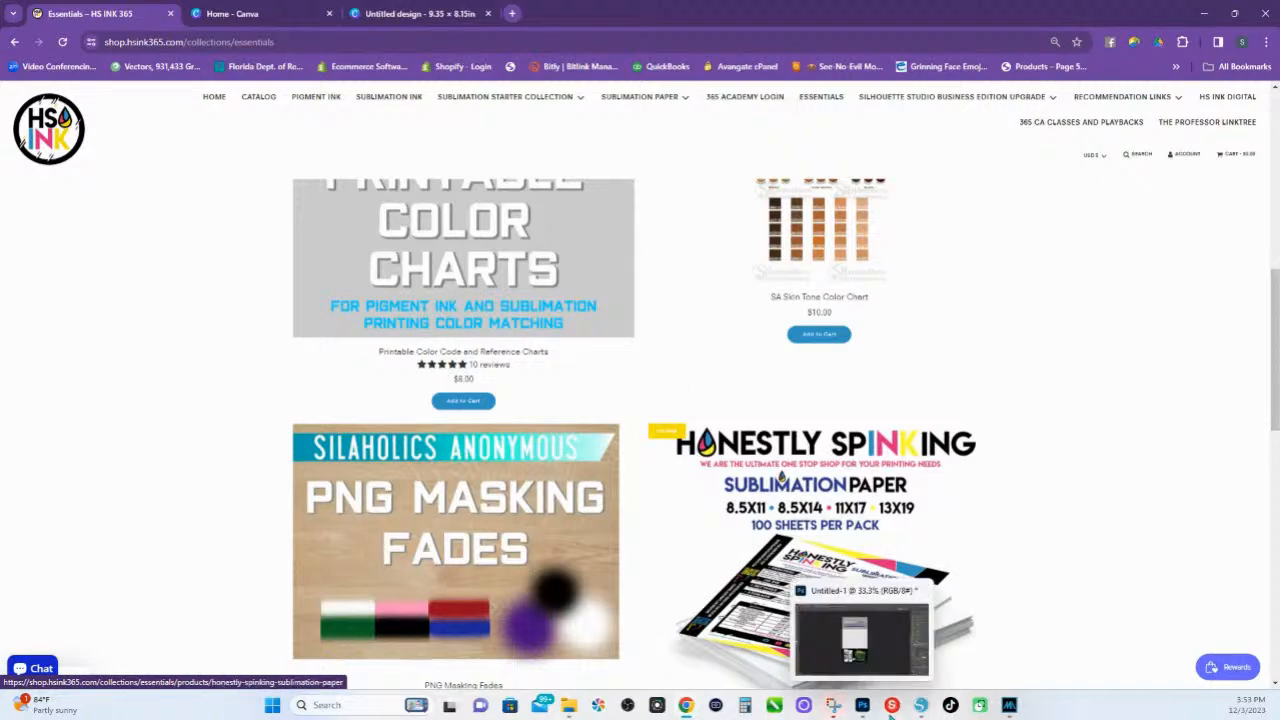
Return to Silhouette Studio and merge the White Fade design from the library into the wrap
click(921, 705)
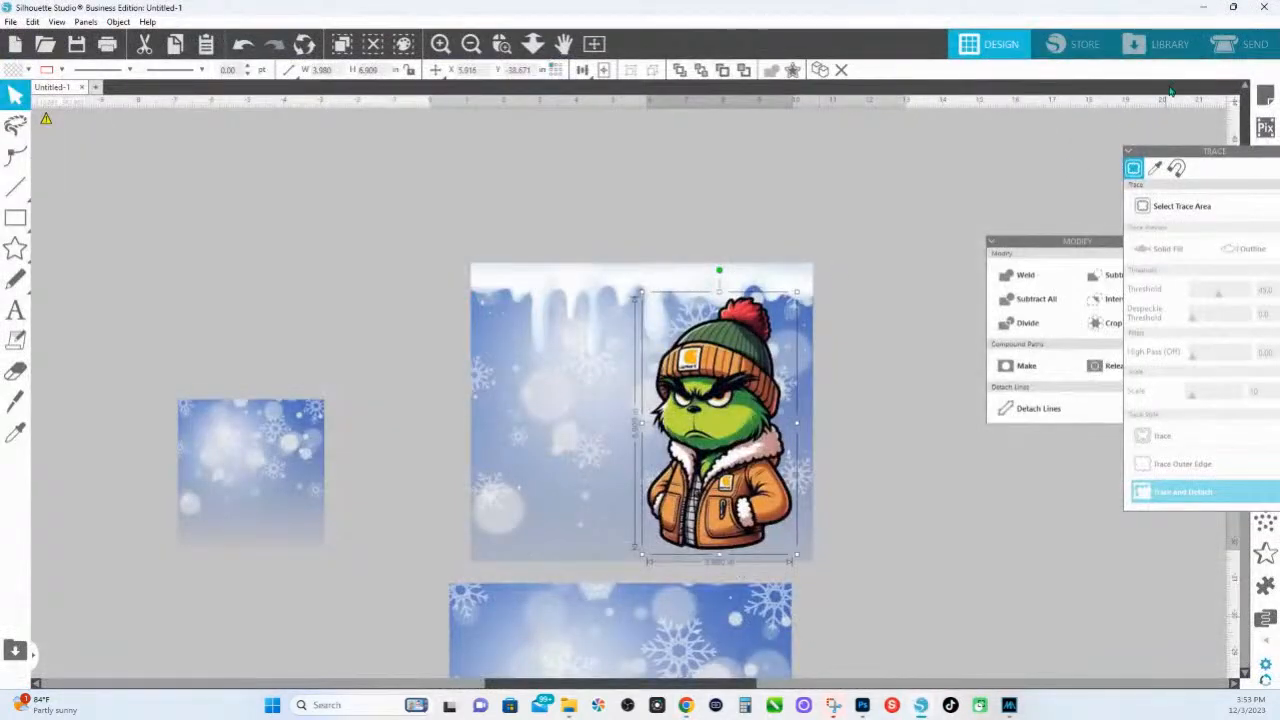
click(1167, 44)
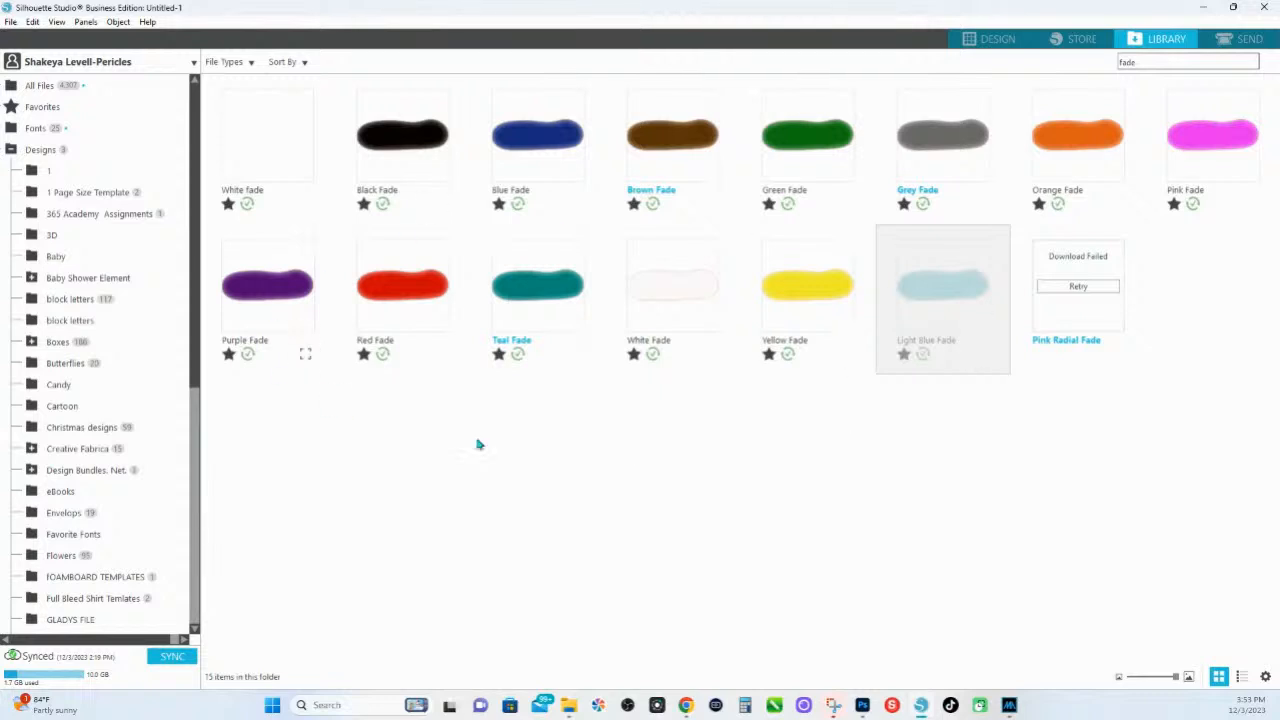
right_click(683, 290)
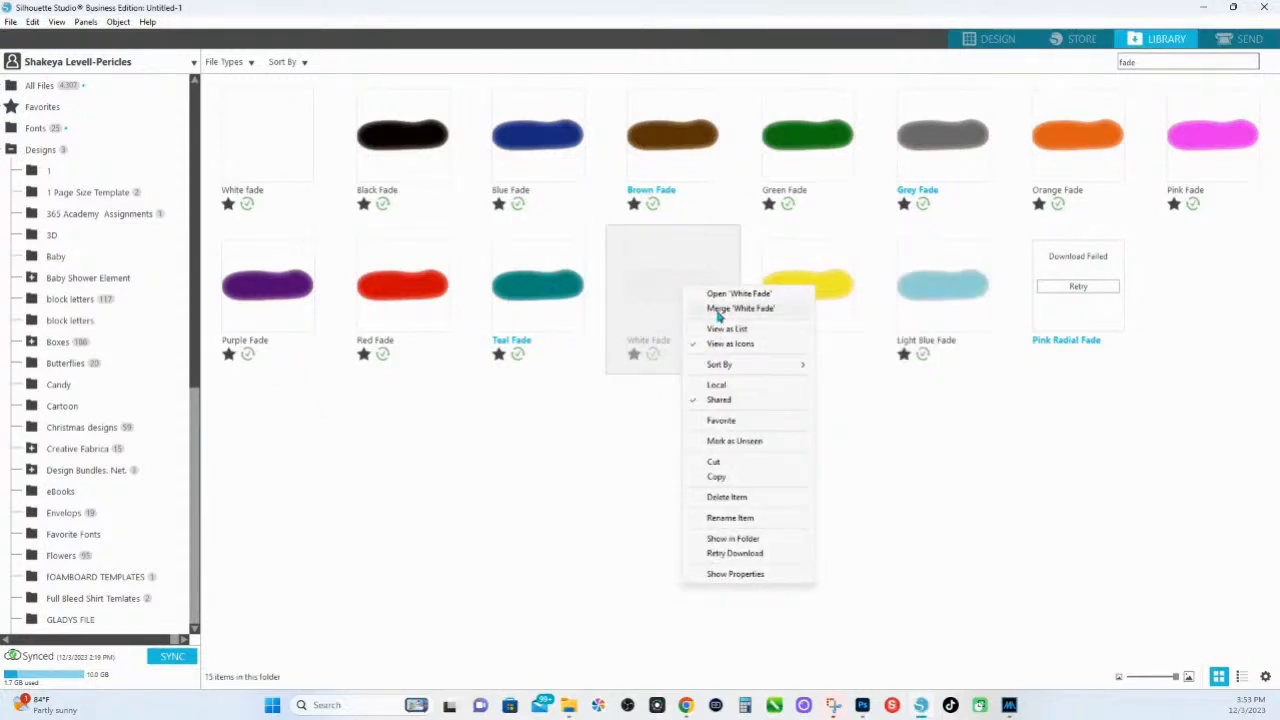
click(720, 309)
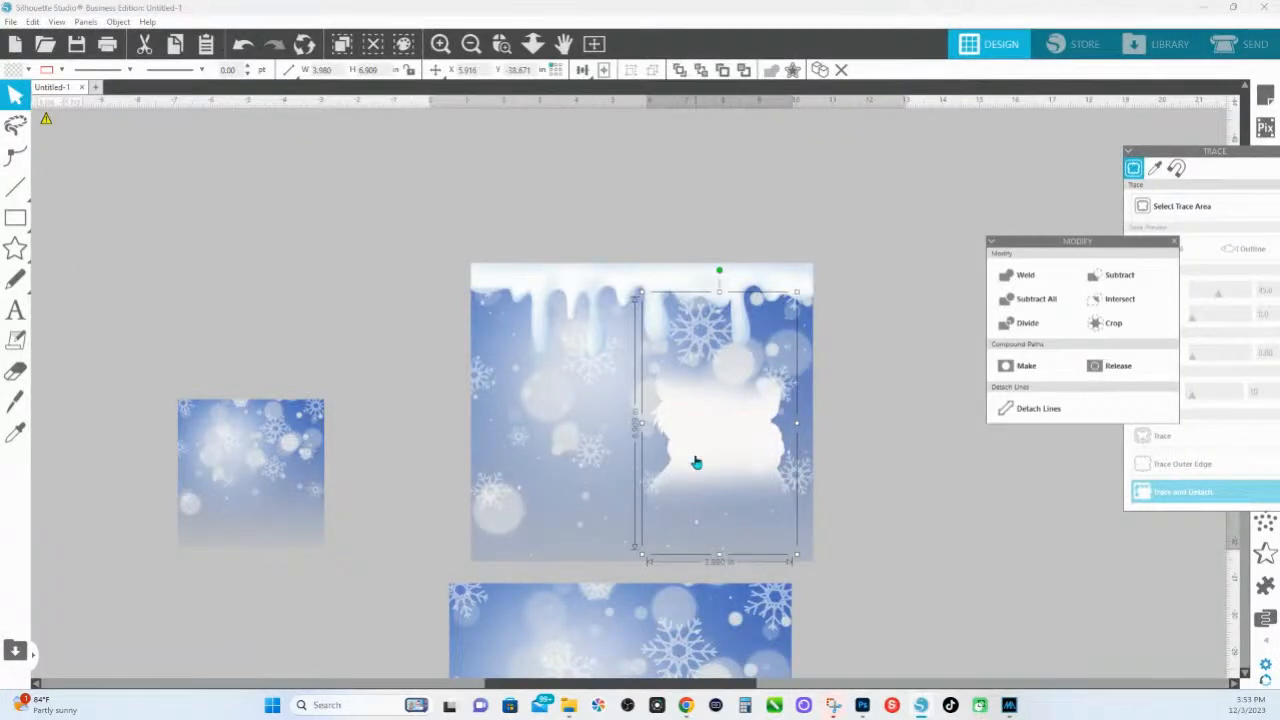
Restore the Grinch's original artwork in place of the white fade filling it, and deselect it
key(i)
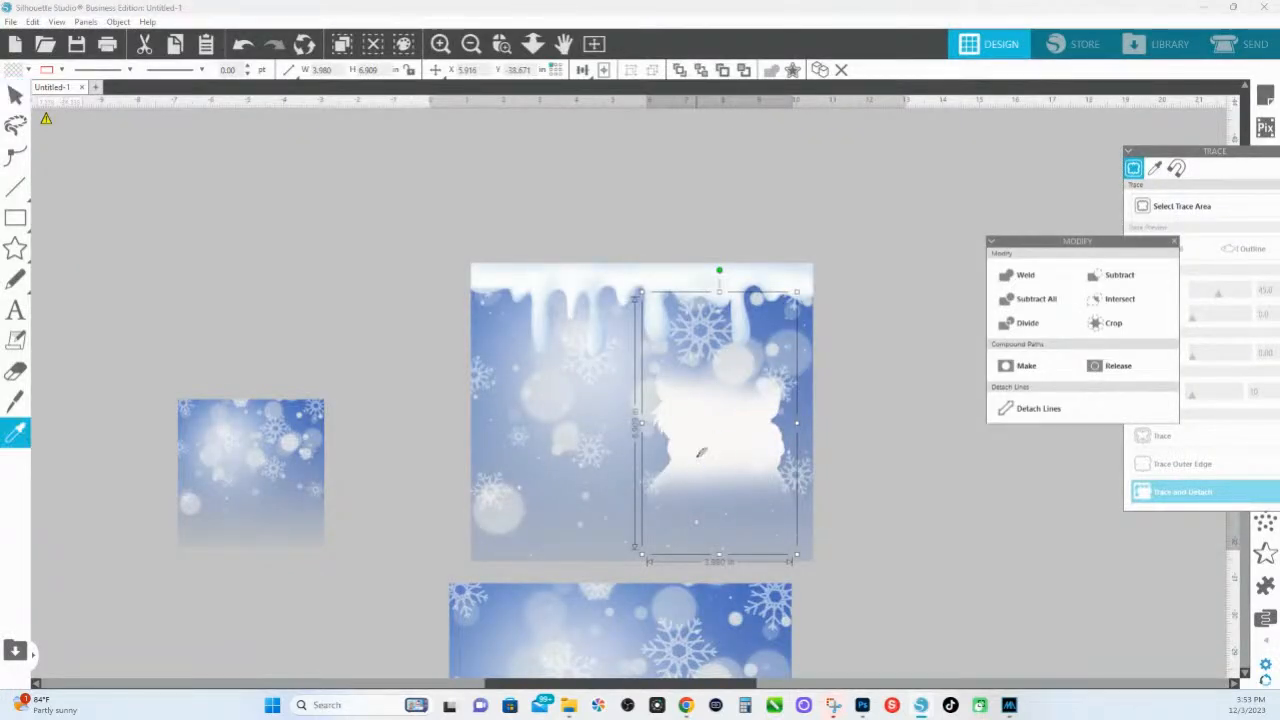
click(698, 457)
key(i)
click(767, 455)
click(840, 443)
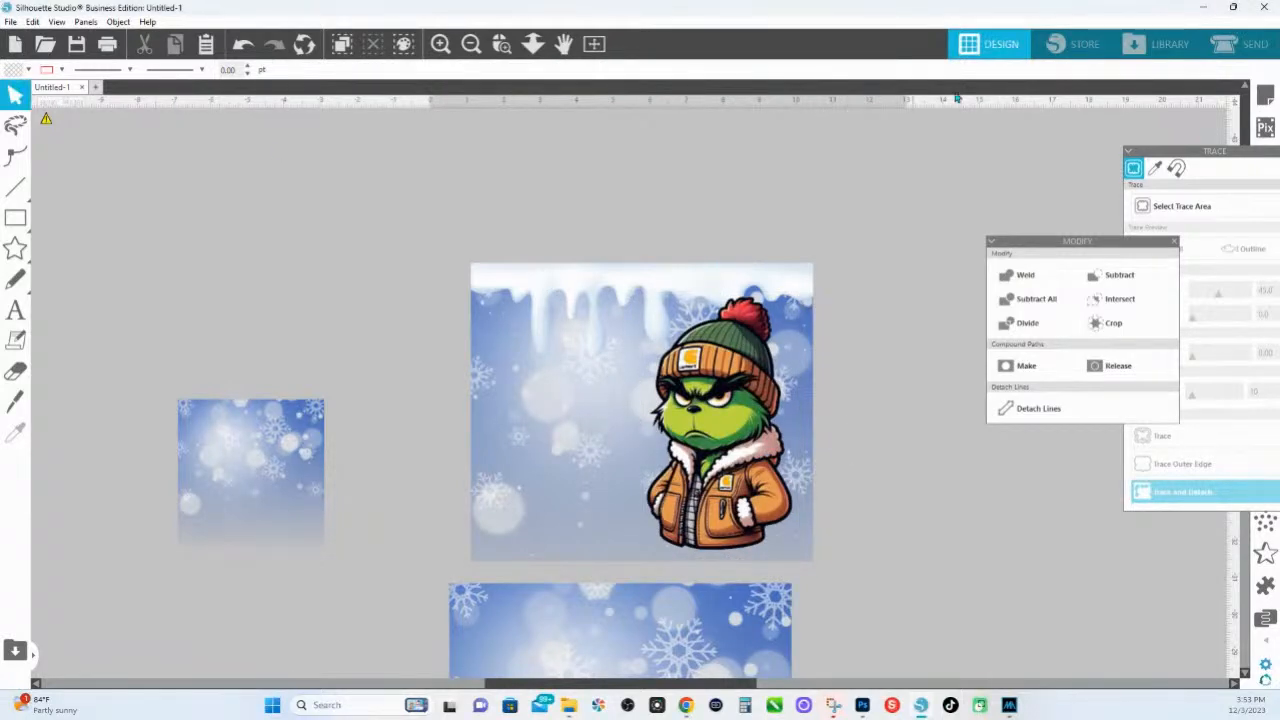
With nothing selected, merge the White Fade design from the library as a separate object
click(1170, 44)
right_click(678, 333)
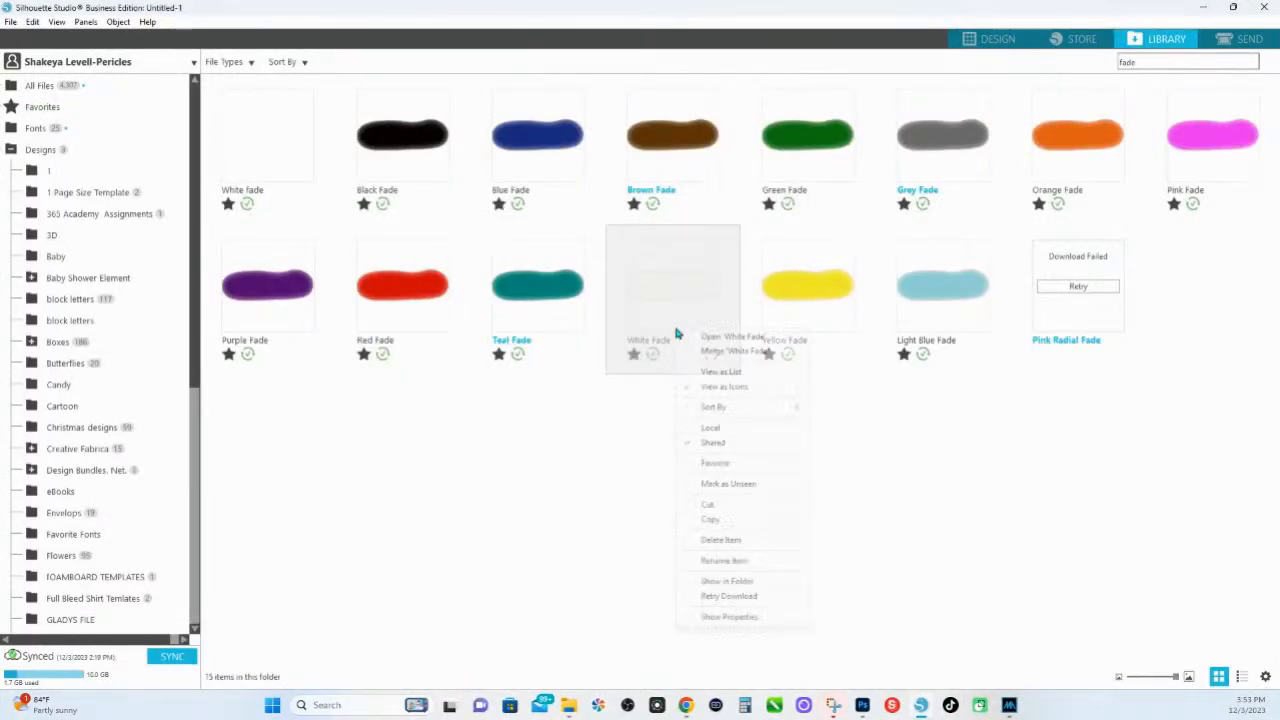
click(722, 351)
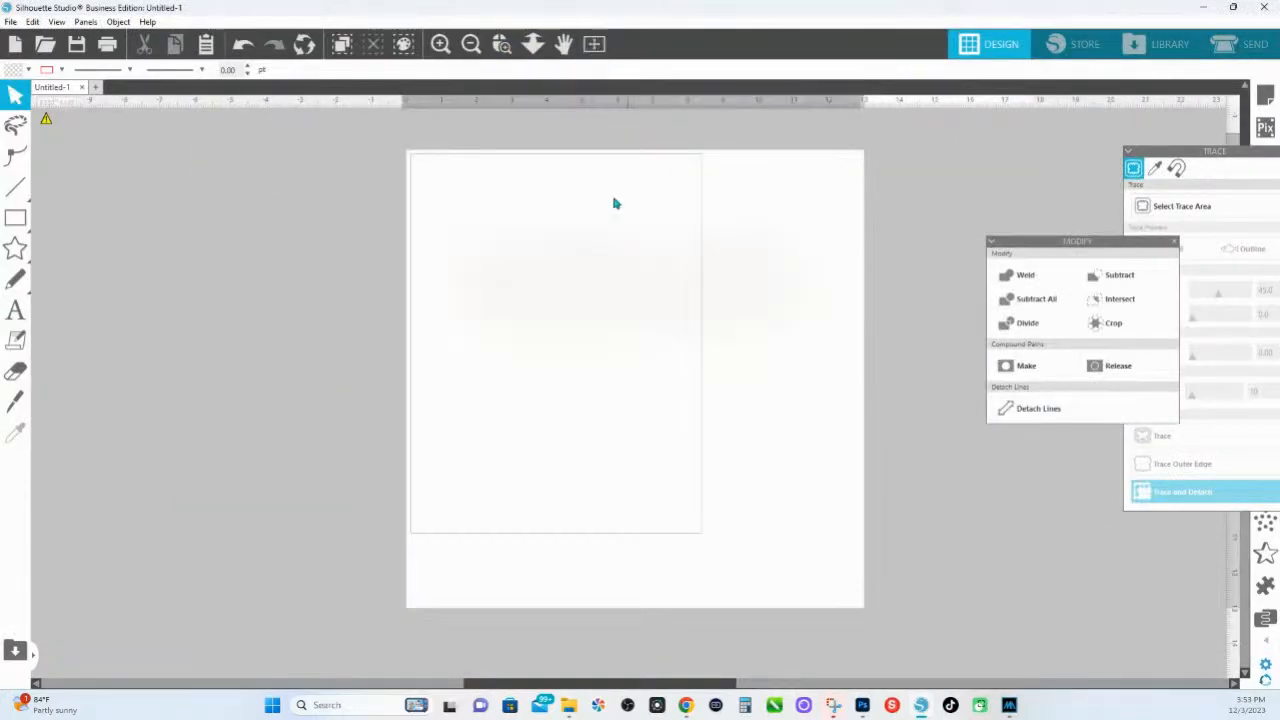
Move the white fade beside the spare snow background and stretch it to about 16.15 in wide
scroll(651, 329, up, 5)
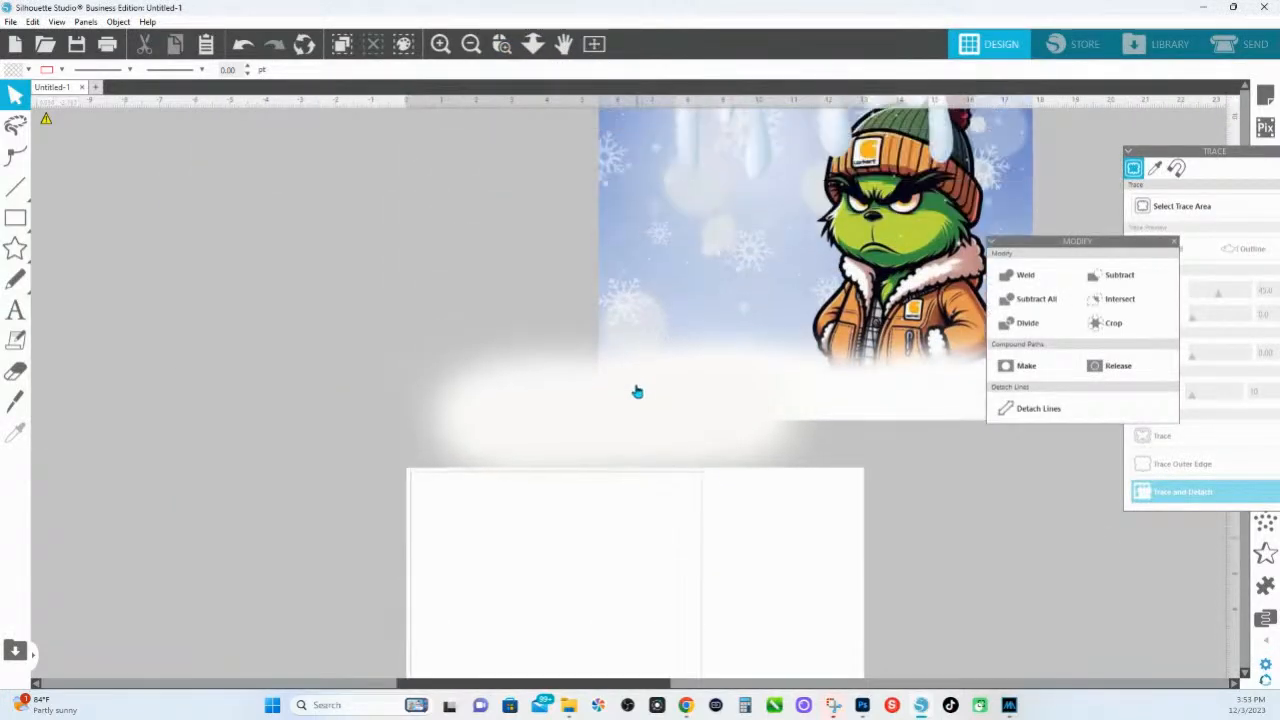
scroll(486, 306, up, 10)
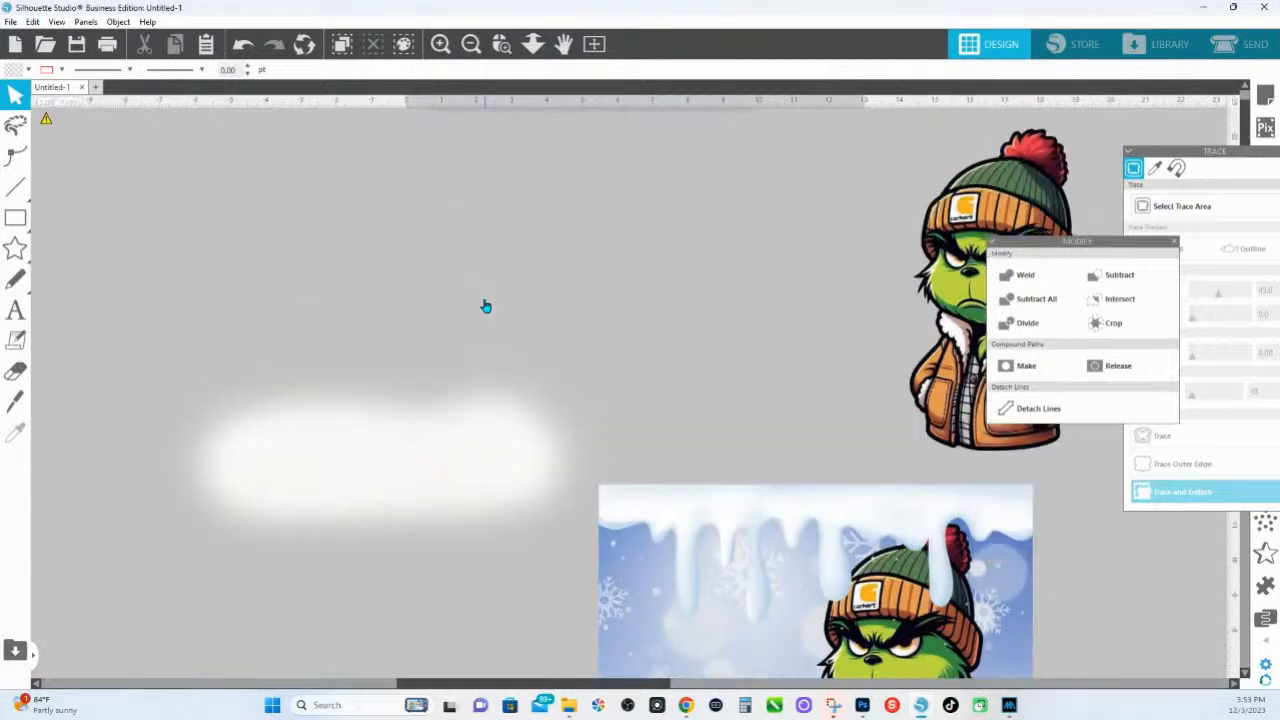
drag(449, 603, 600, 281)
scroll(626, 363, up, 3)
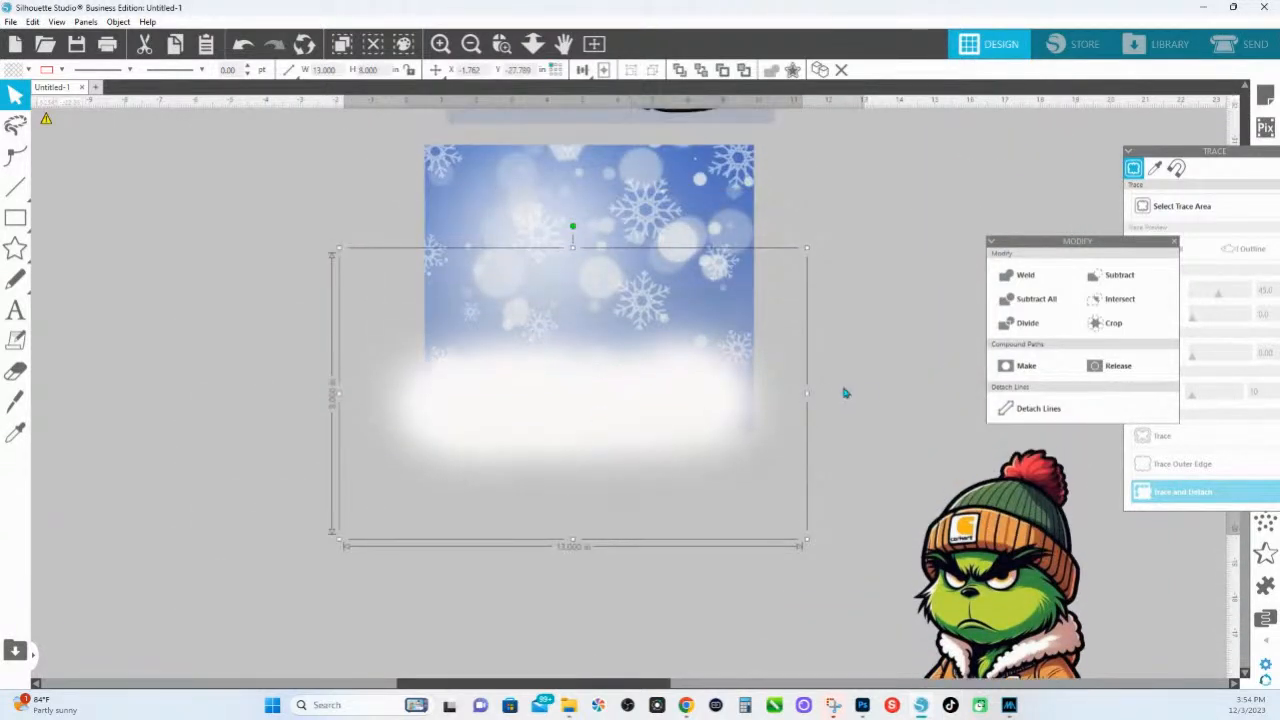
drag(807, 394, 747, 404)
scroll(749, 543, up, 4)
scroll(749, 543, right, 2)
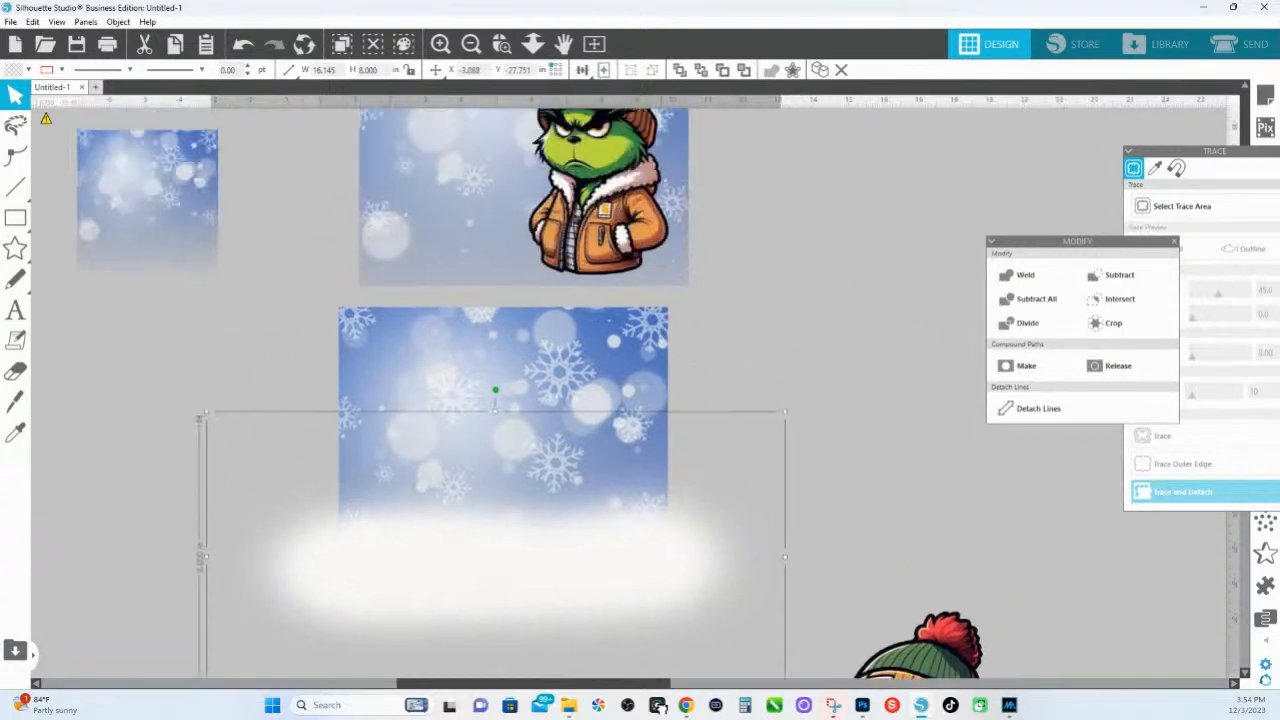
Place the white fade over the lower part of the wrap and move the spare snow background farther below
drag(623, 608, 640, 222)
scroll(645, 250, up, 4)
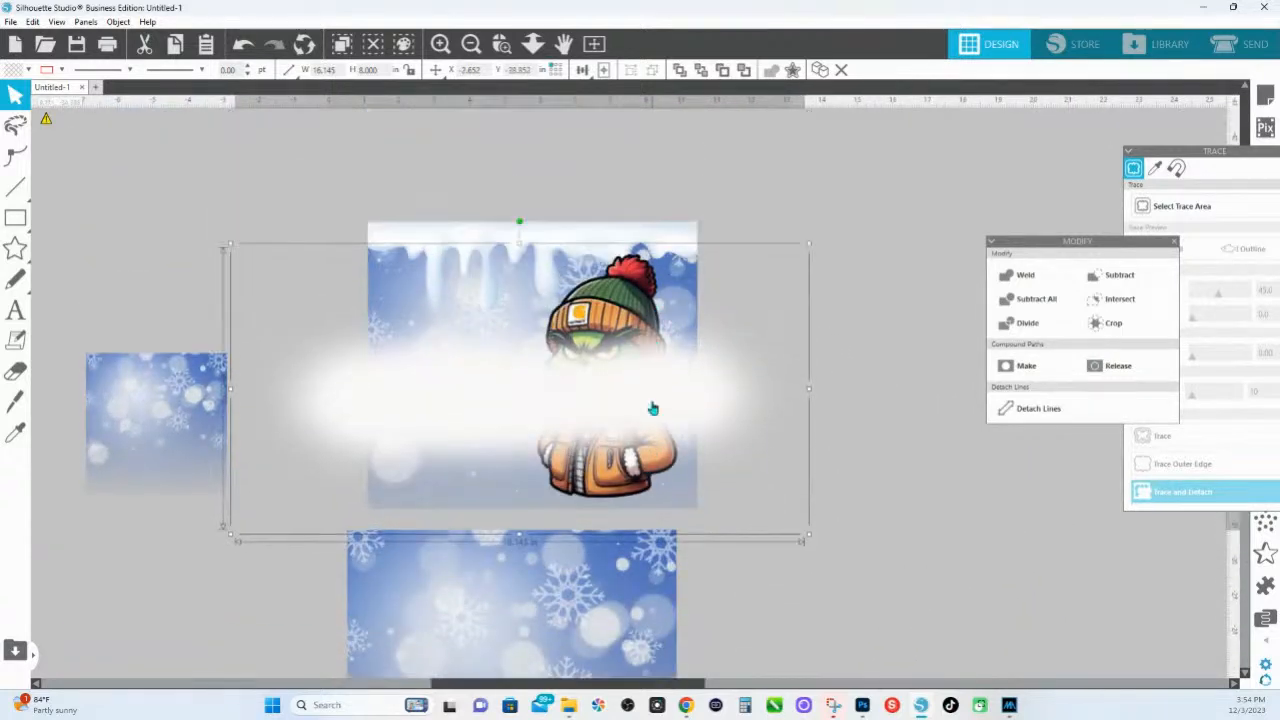
drag(598, 673, 603, 716)
click(590, 560)
drag(606, 349, 614, 437)
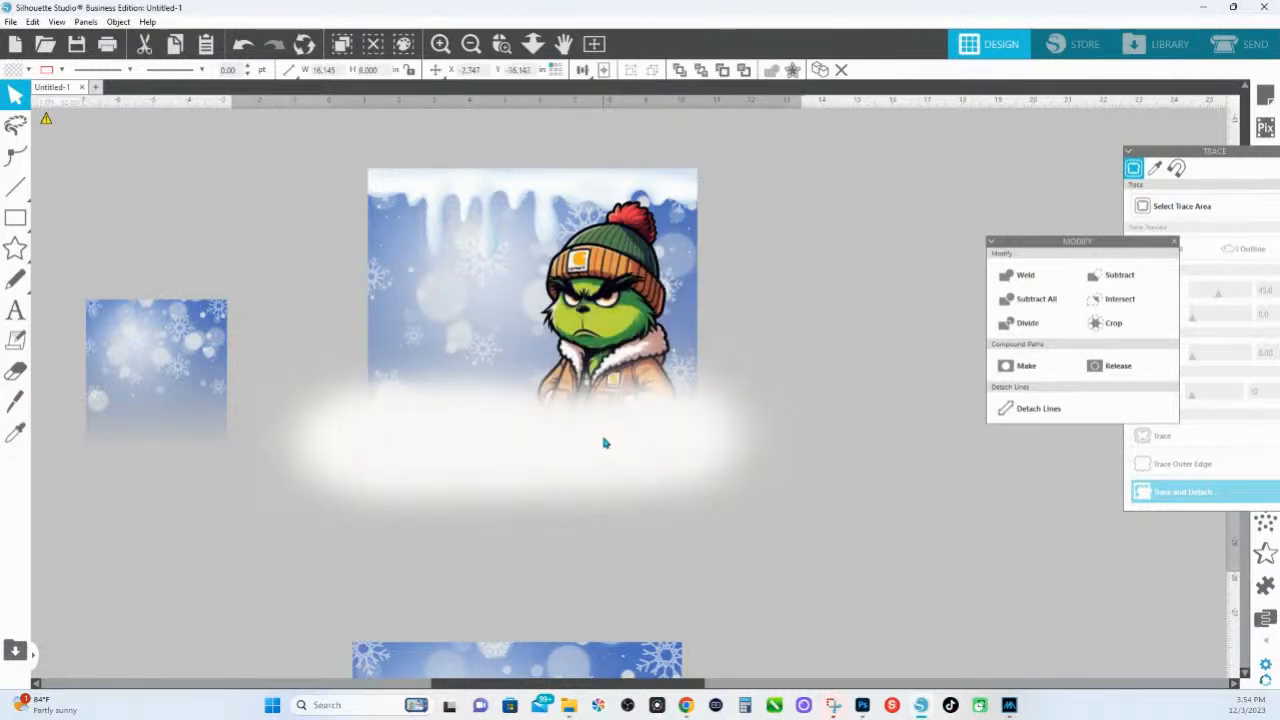
Send the white fade to the back, behind the snow background, and deselect it
click(604, 441)
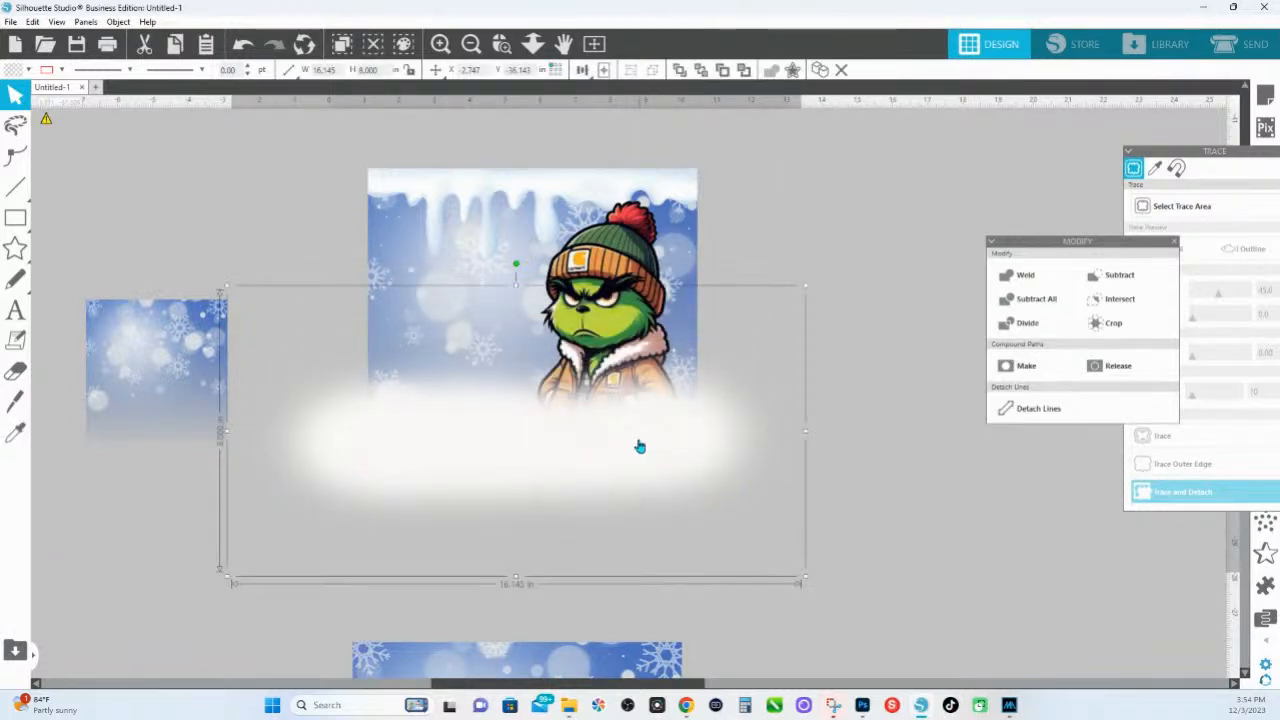
right_click(640, 446)
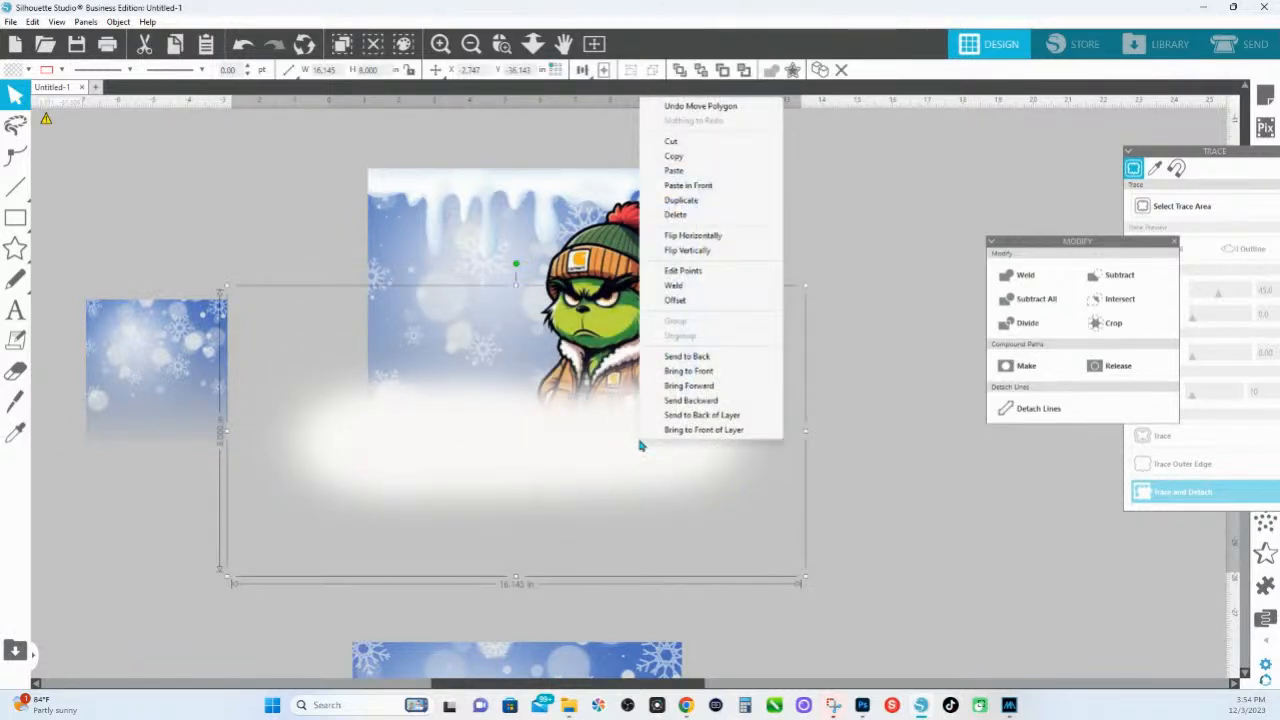
click(685, 360)
click(835, 331)
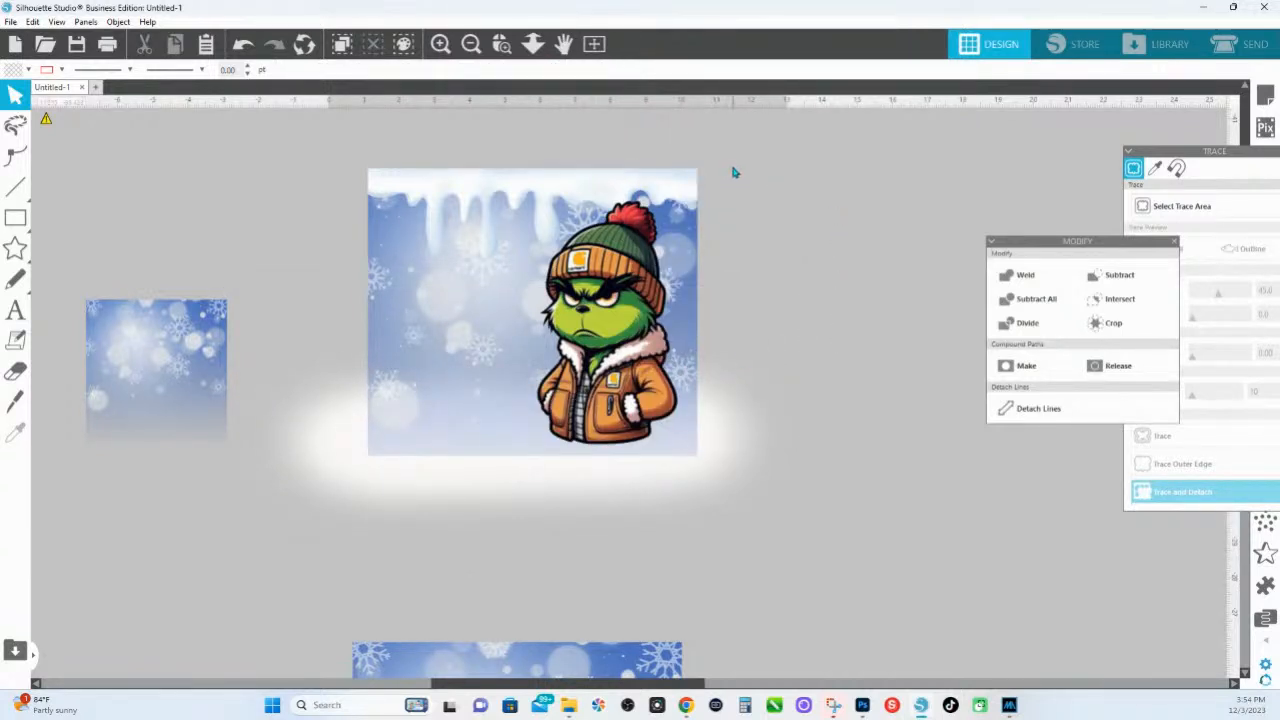
Paste a copy of the wrap's selected full-size layers in front and weld the copies into one shape
click(694, 188)
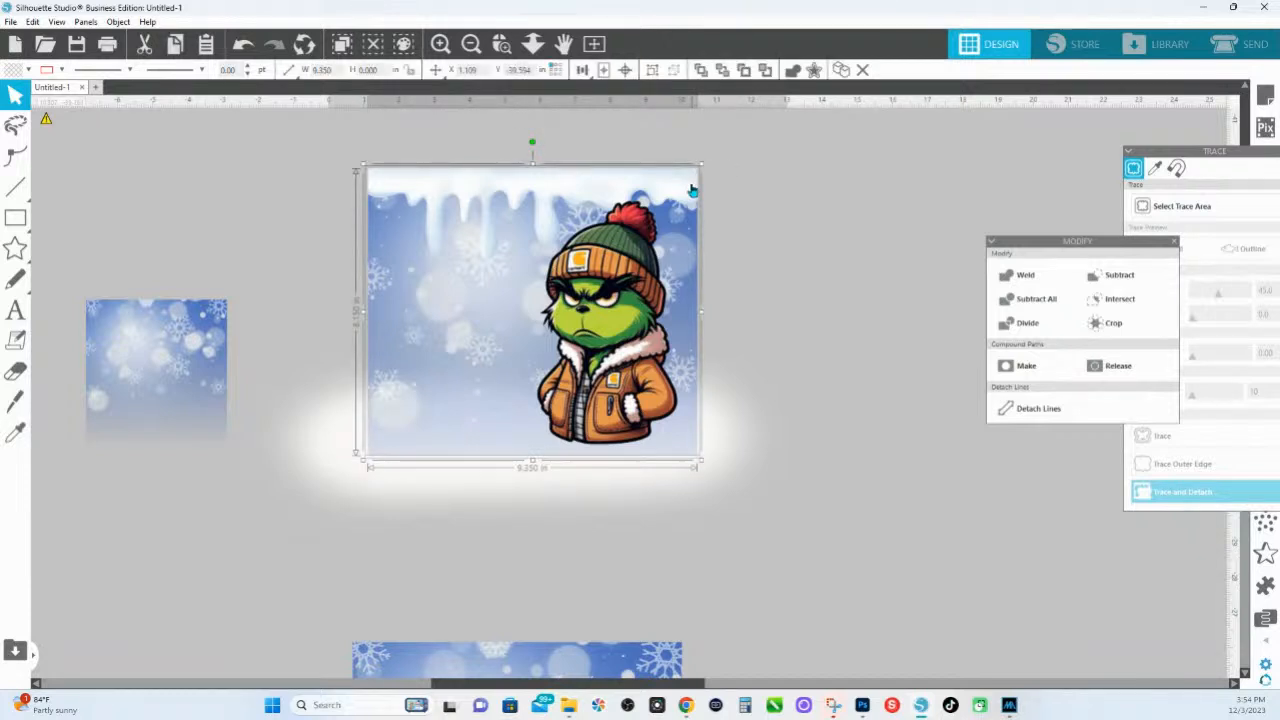
right_click(692, 189)
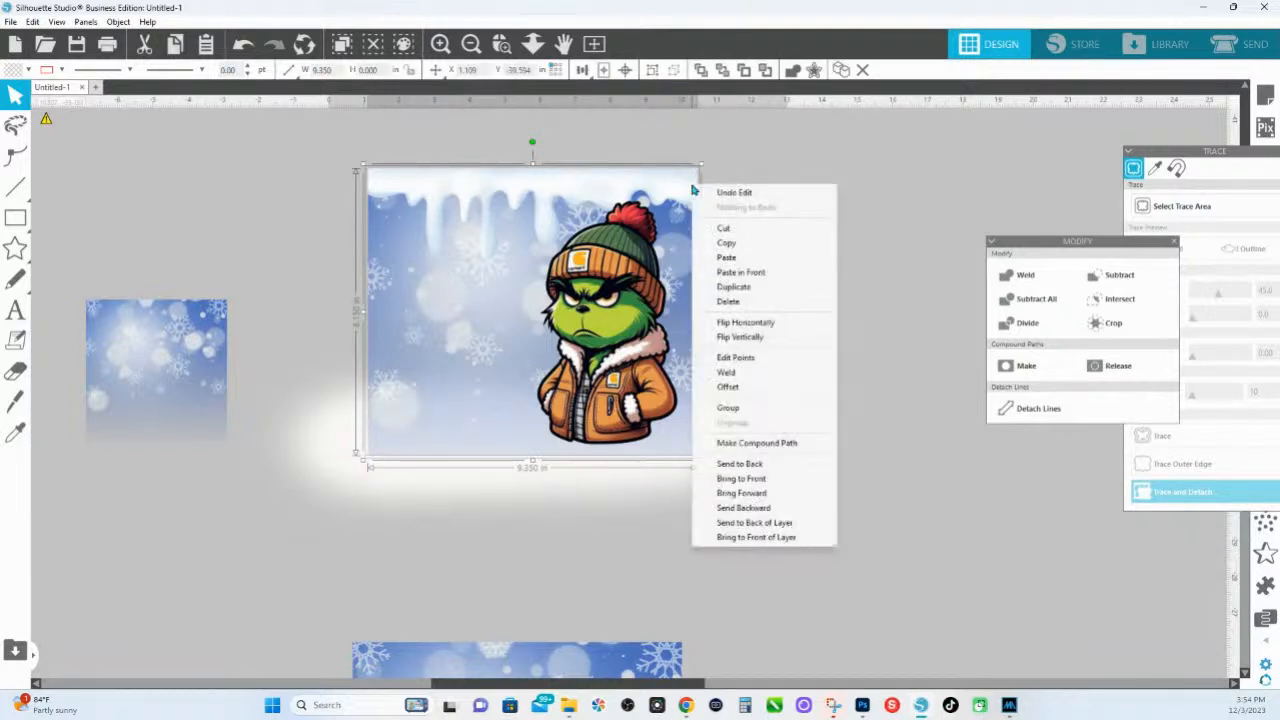
click(733, 245)
right_click(733, 245)
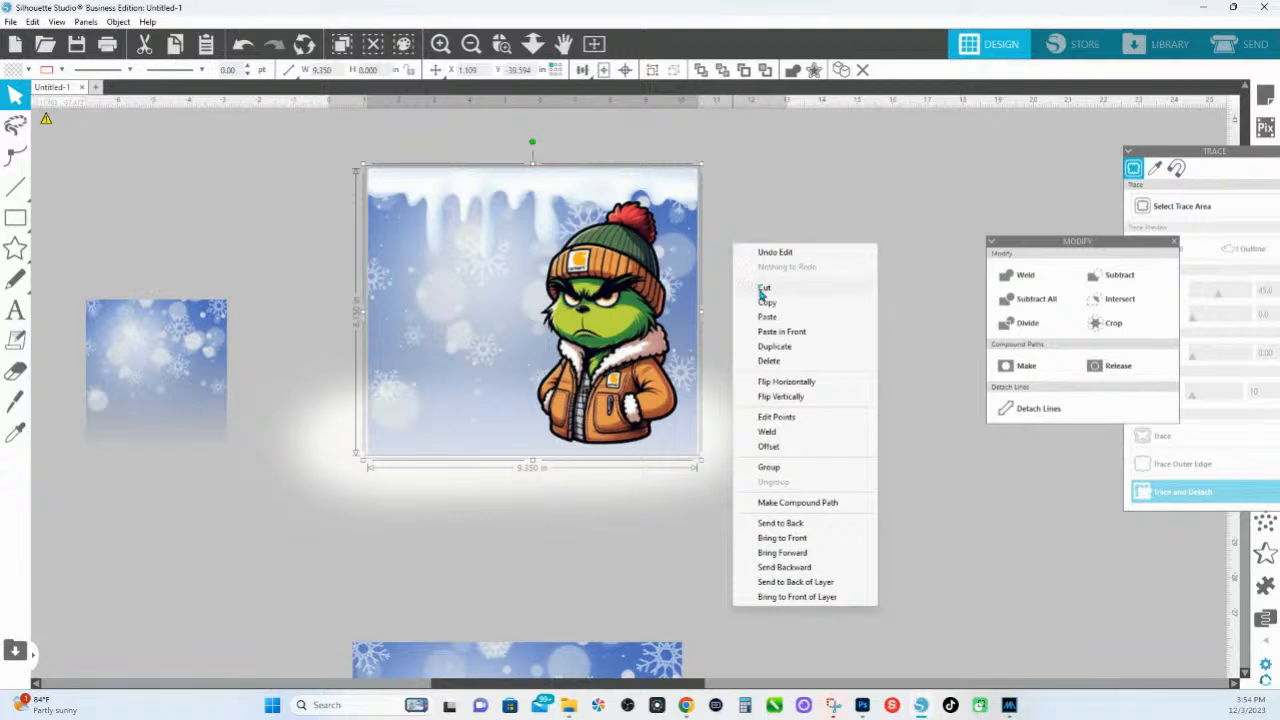
click(772, 334)
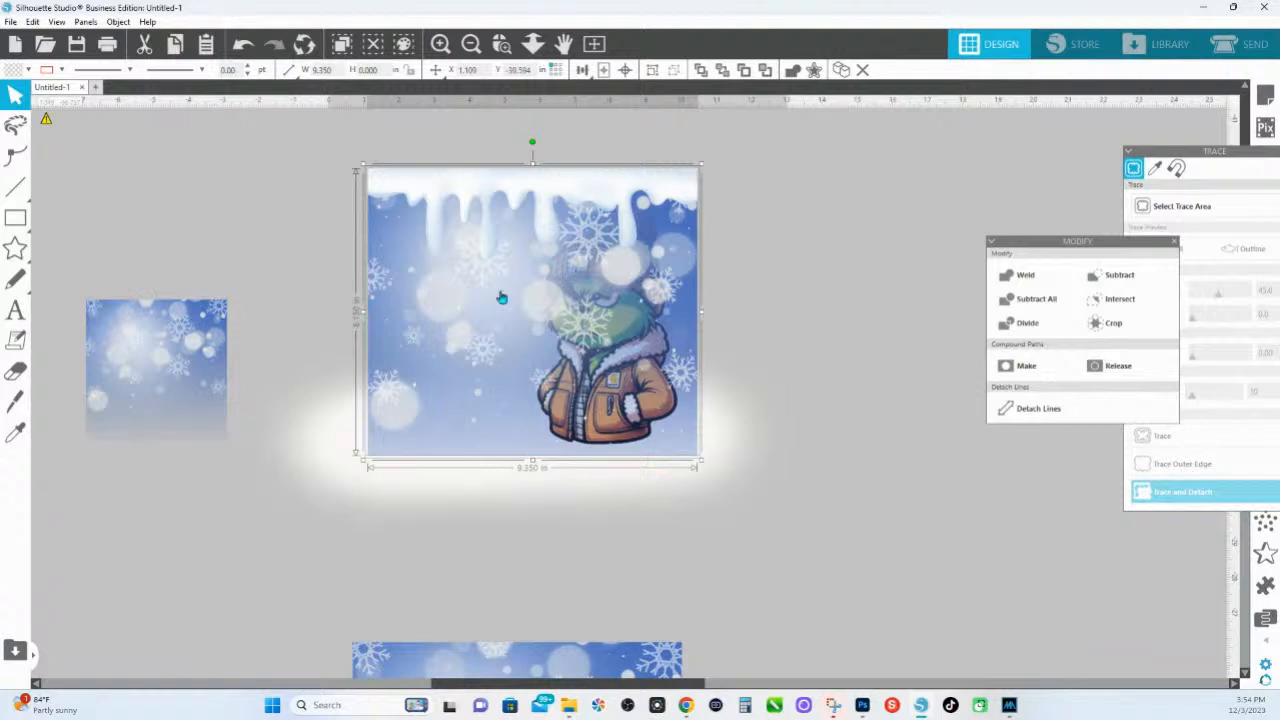
right_click(560, 294)
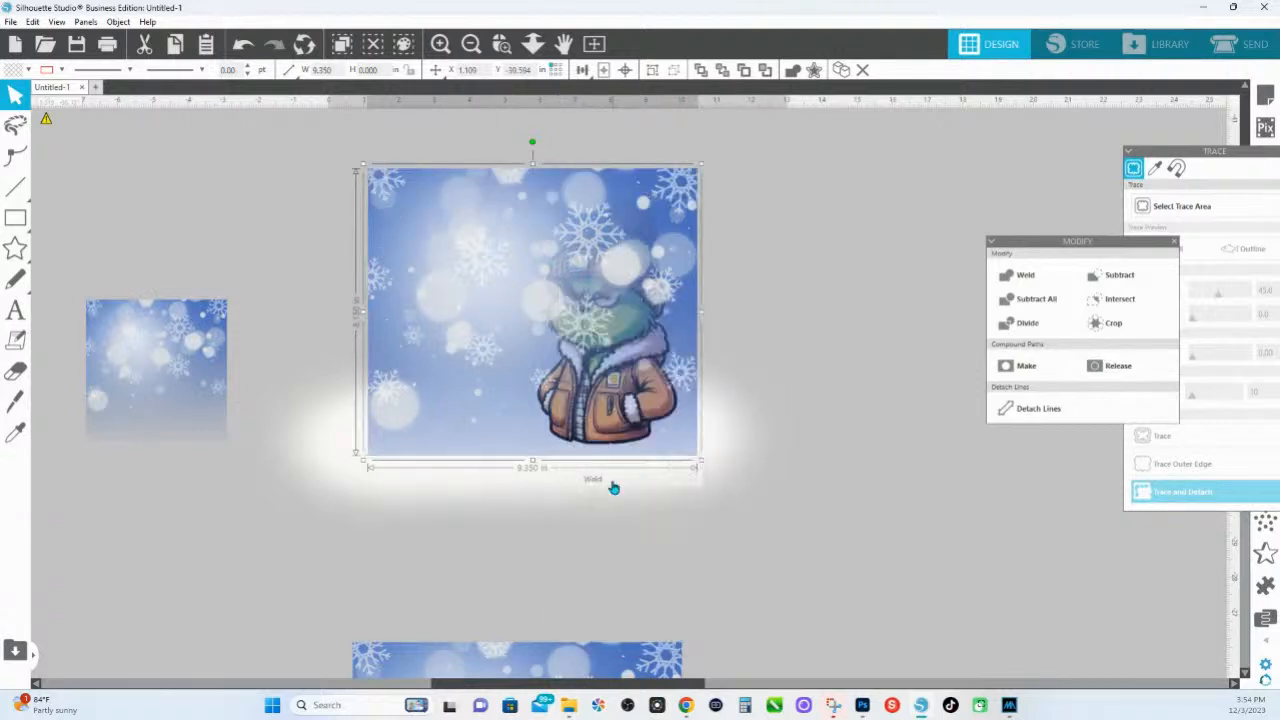
click(612, 482)
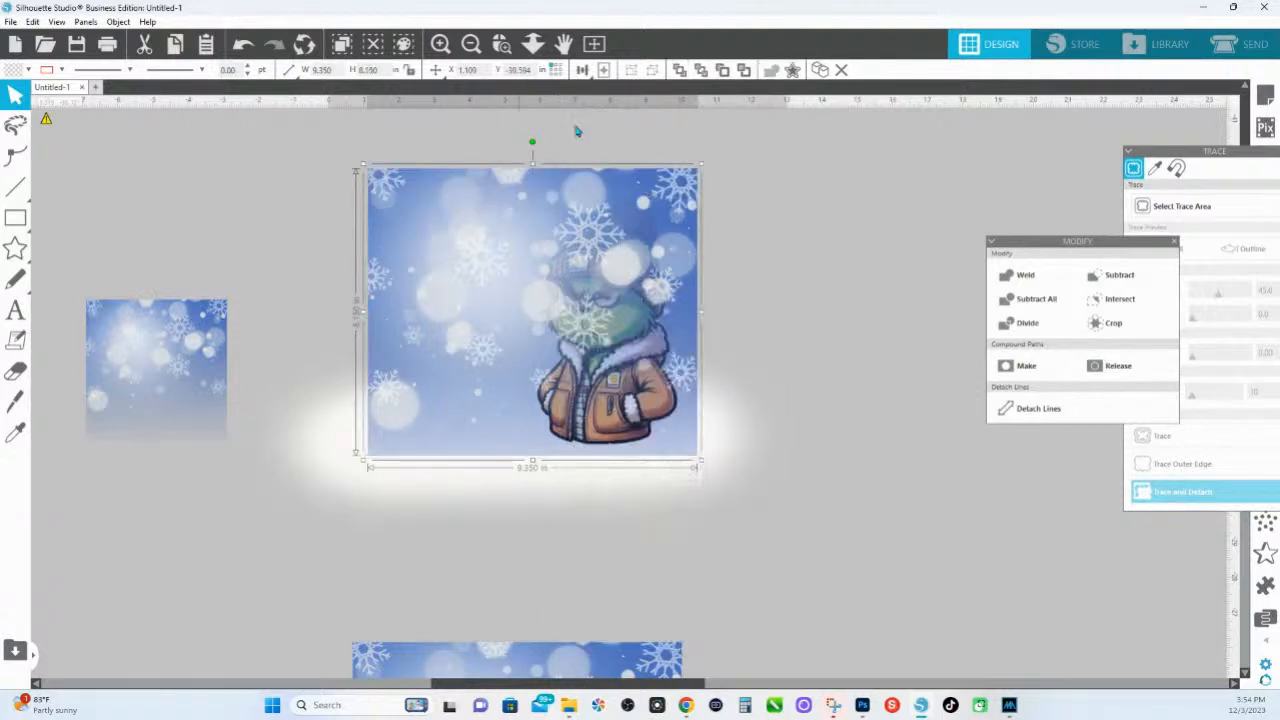
Check the welded shape with a light green fill, undo its trial move, and return the fill to transparent
click(1265, 96)
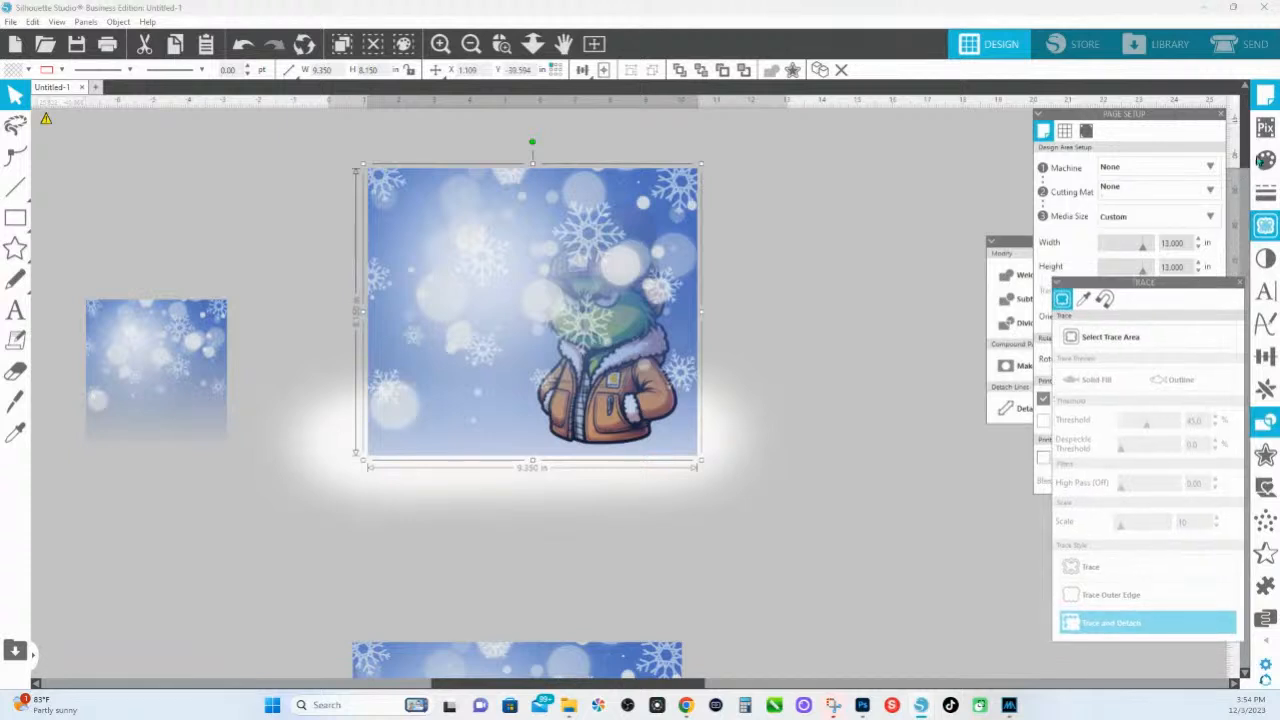
click(1265, 160)
click(1135, 233)
drag(581, 270, 710, 504)
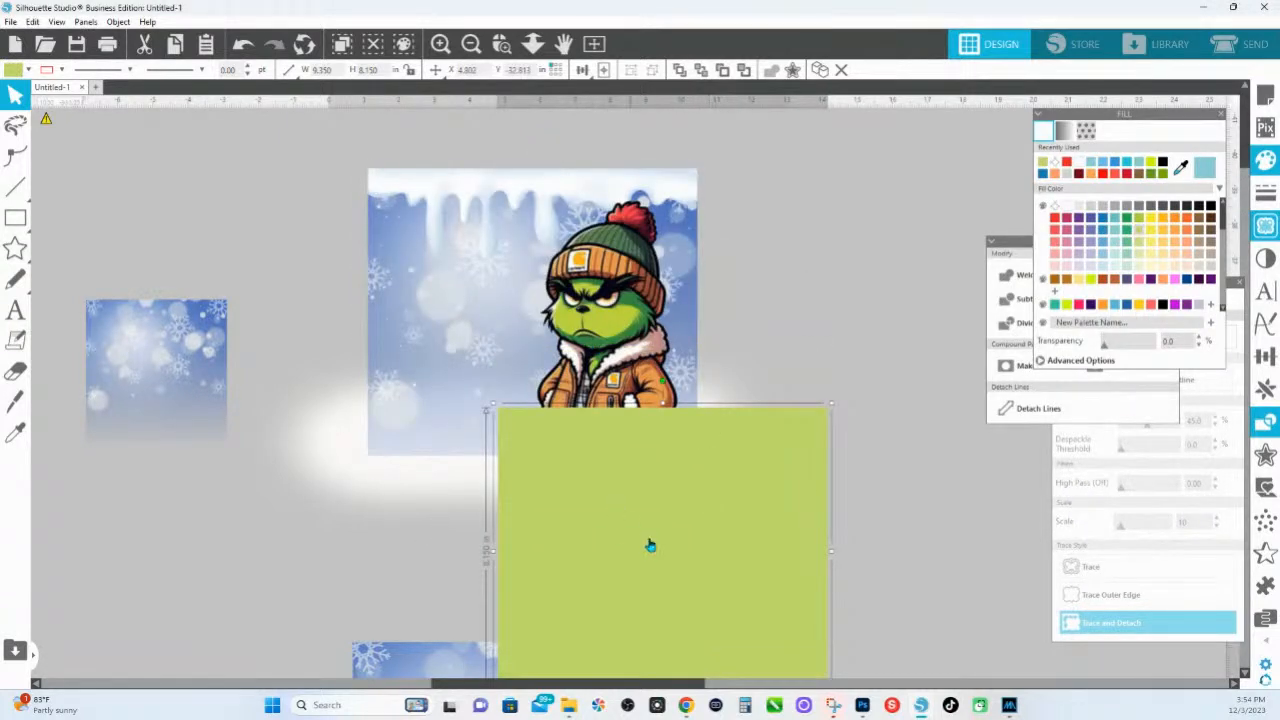
click(243, 45)
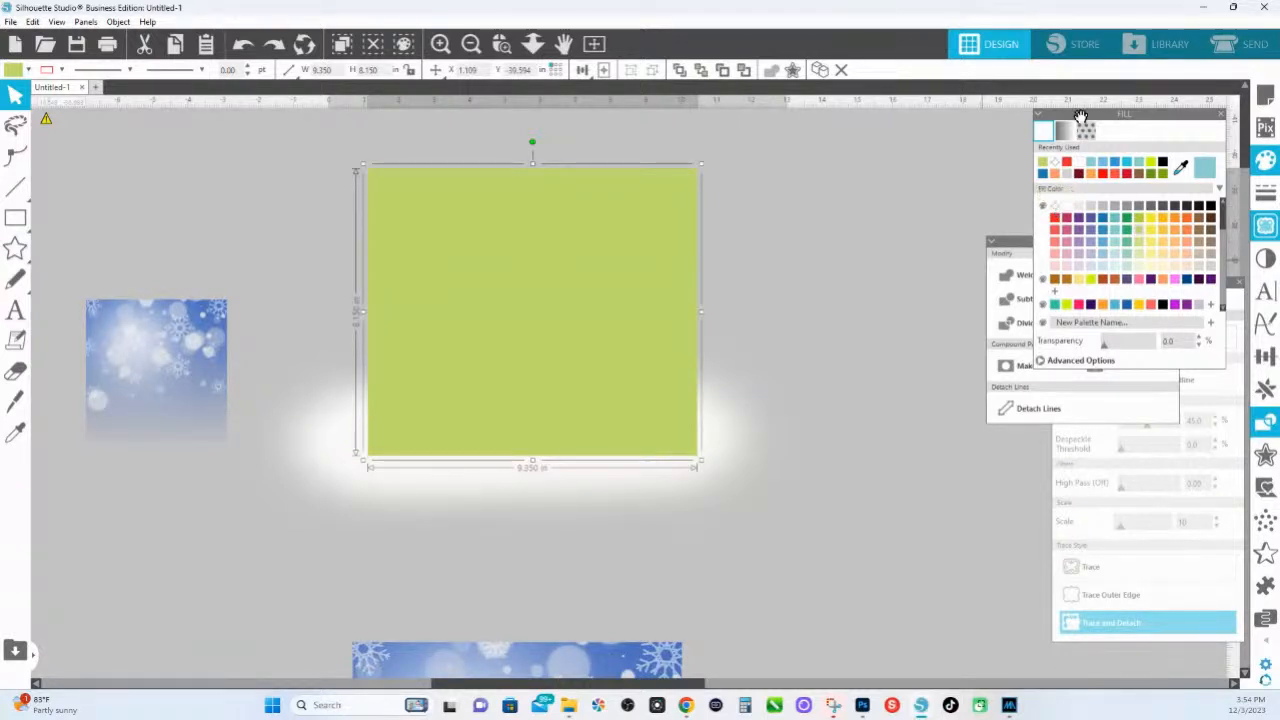
drag(1082, 116, 777, 176)
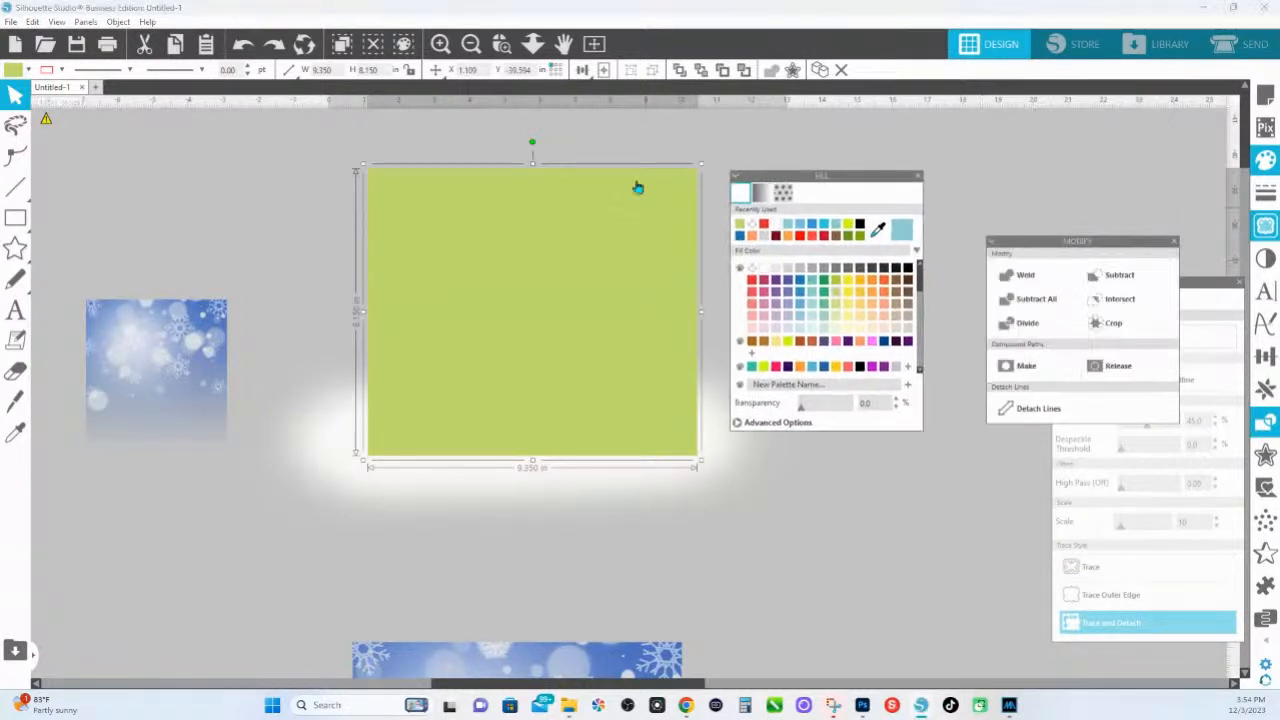
click(751, 271)
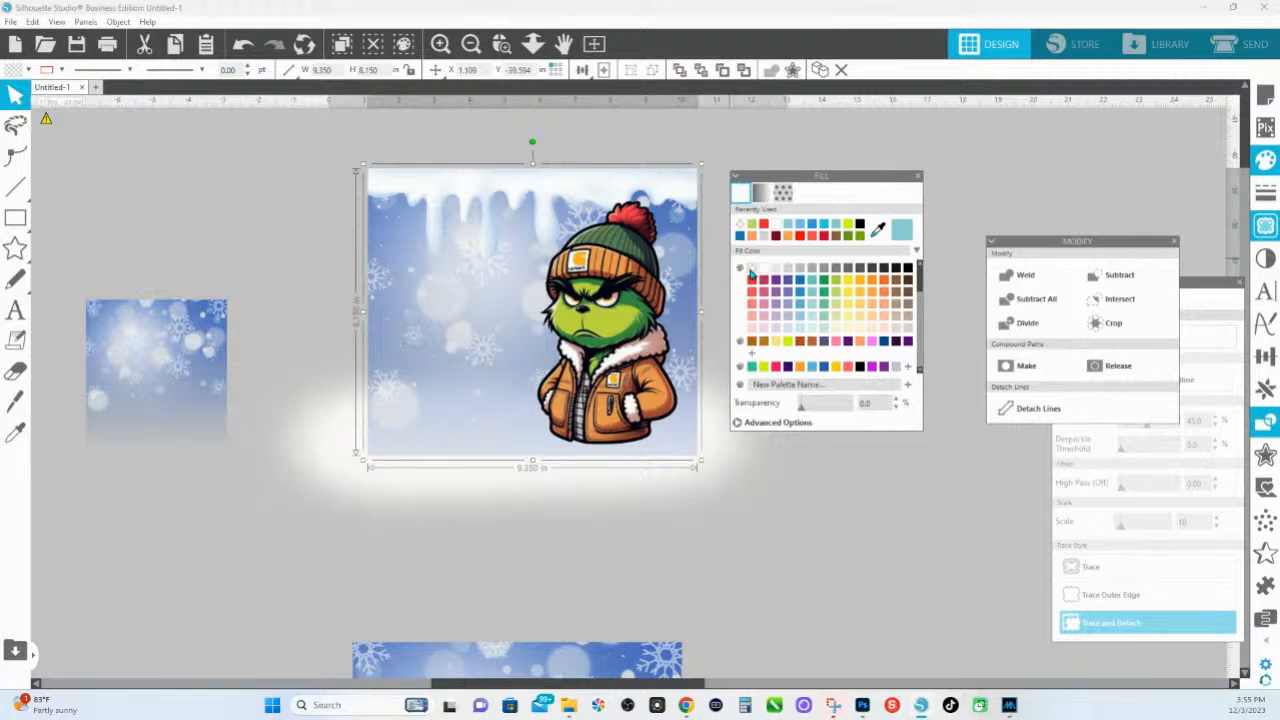
Crop the white fade to the wrap's outline using the welded shape
click(613, 490)
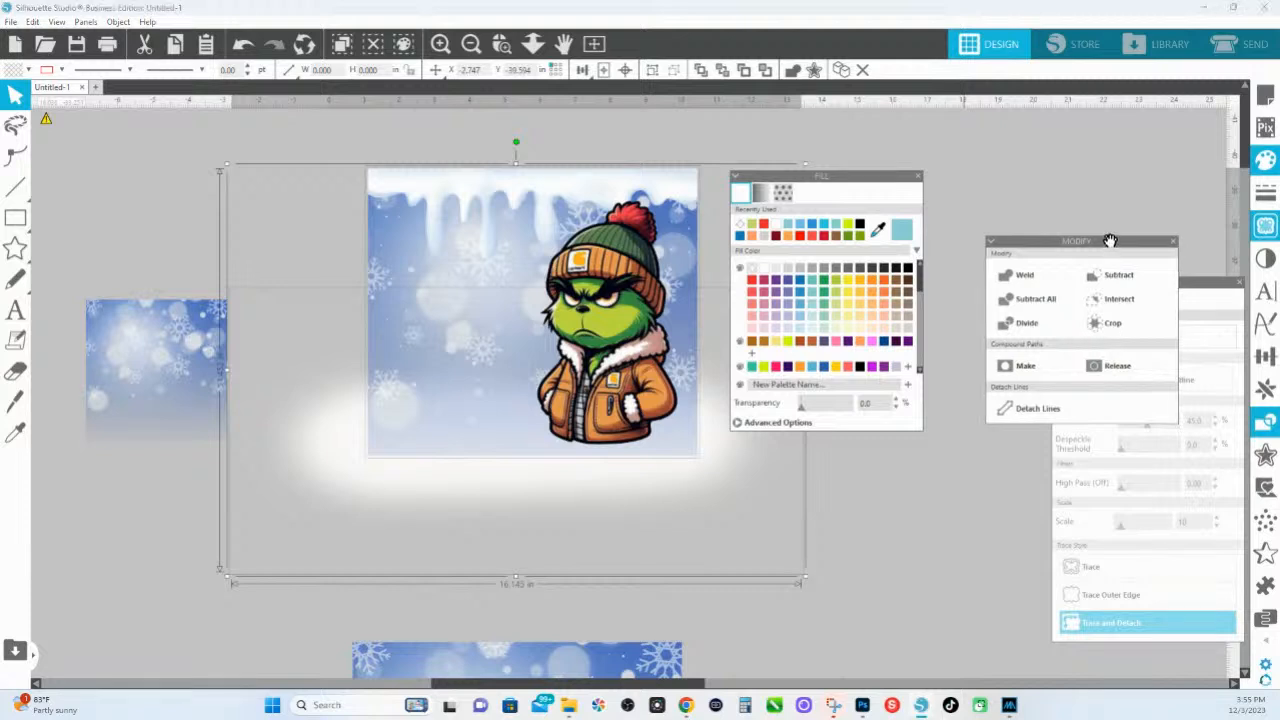
drag(1111, 241, 672, 302)
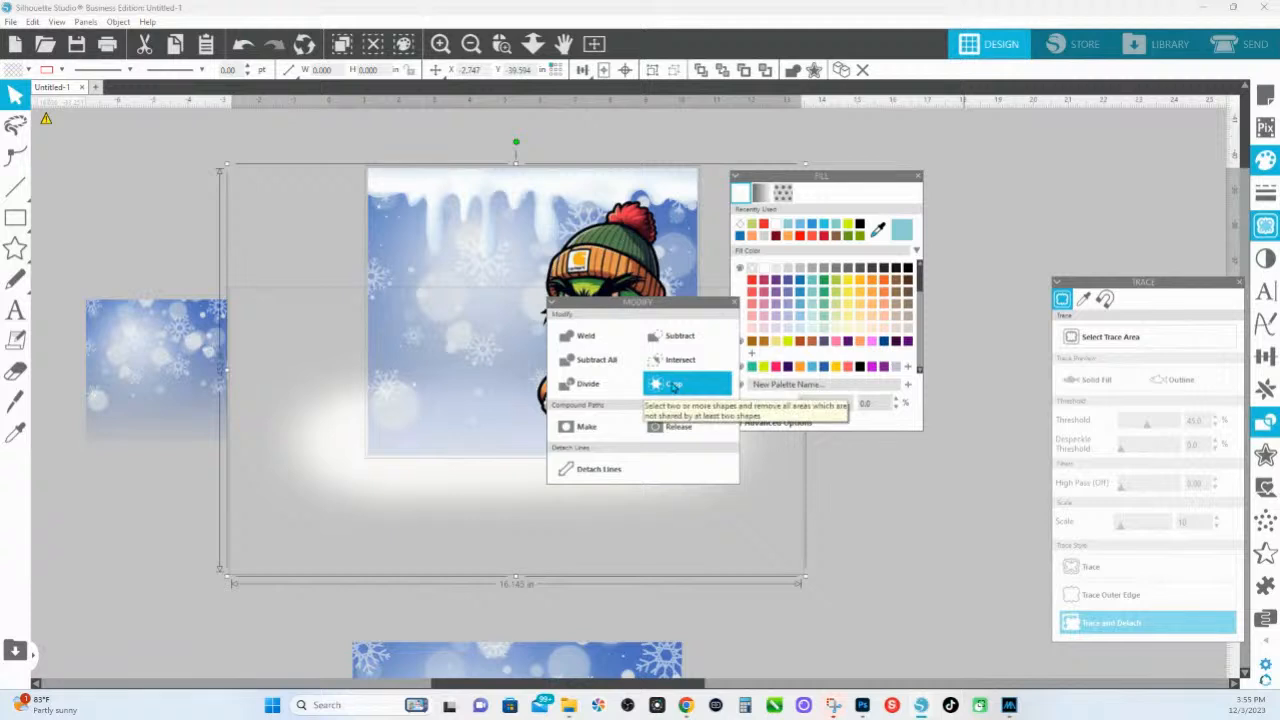
click(673, 386)
click(767, 524)
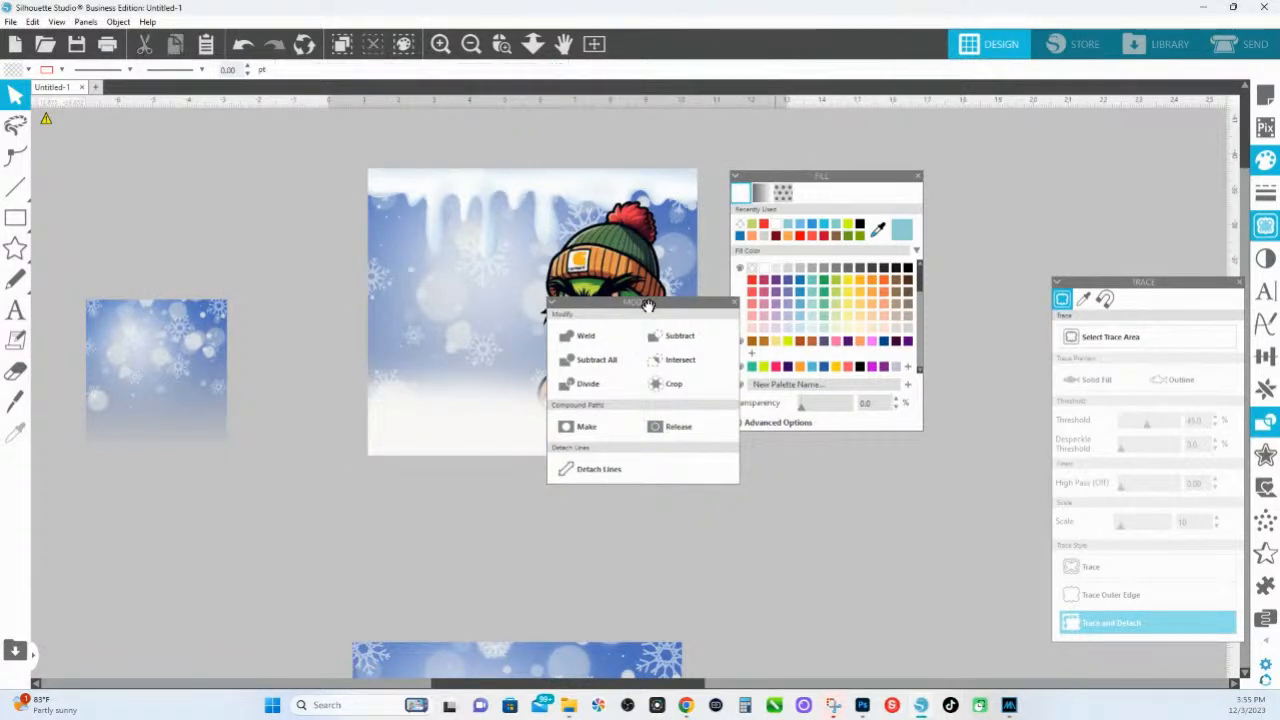
drag(648, 305, 1023, 363)
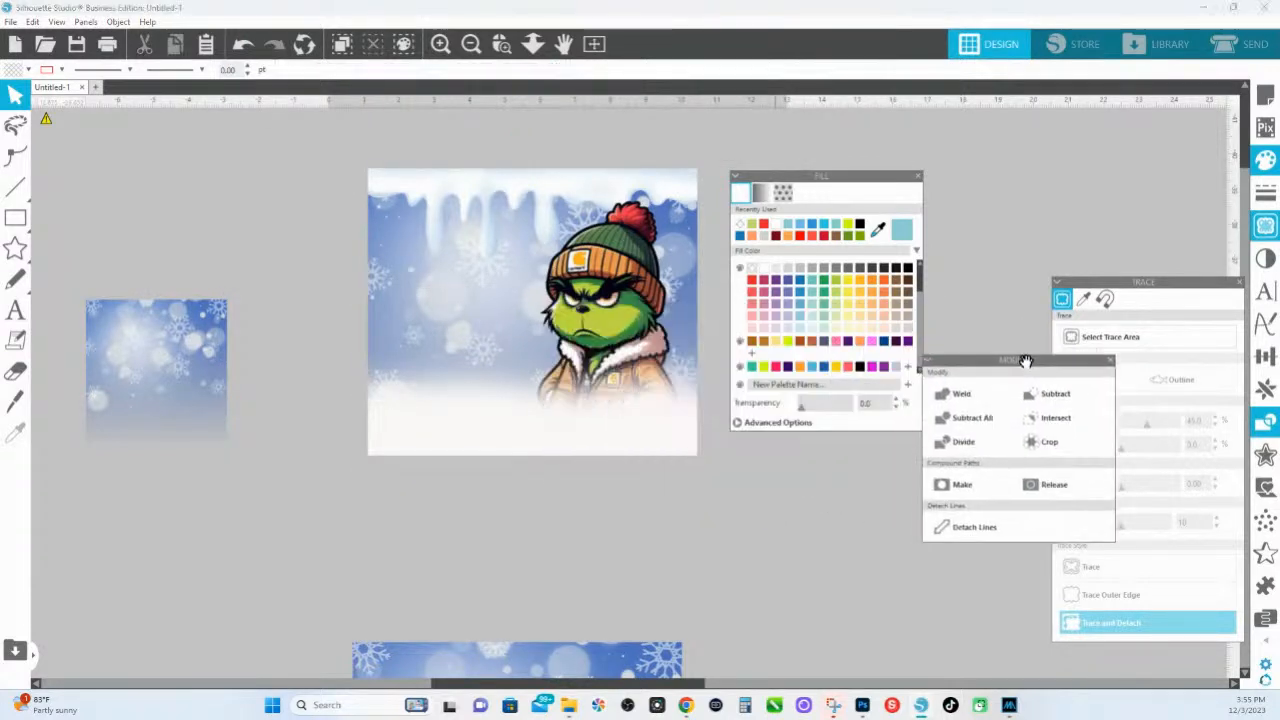
Reduce the cropped white fade's height to about 3 in, keeping it along the wrap's bottom edge
click(593, 448)
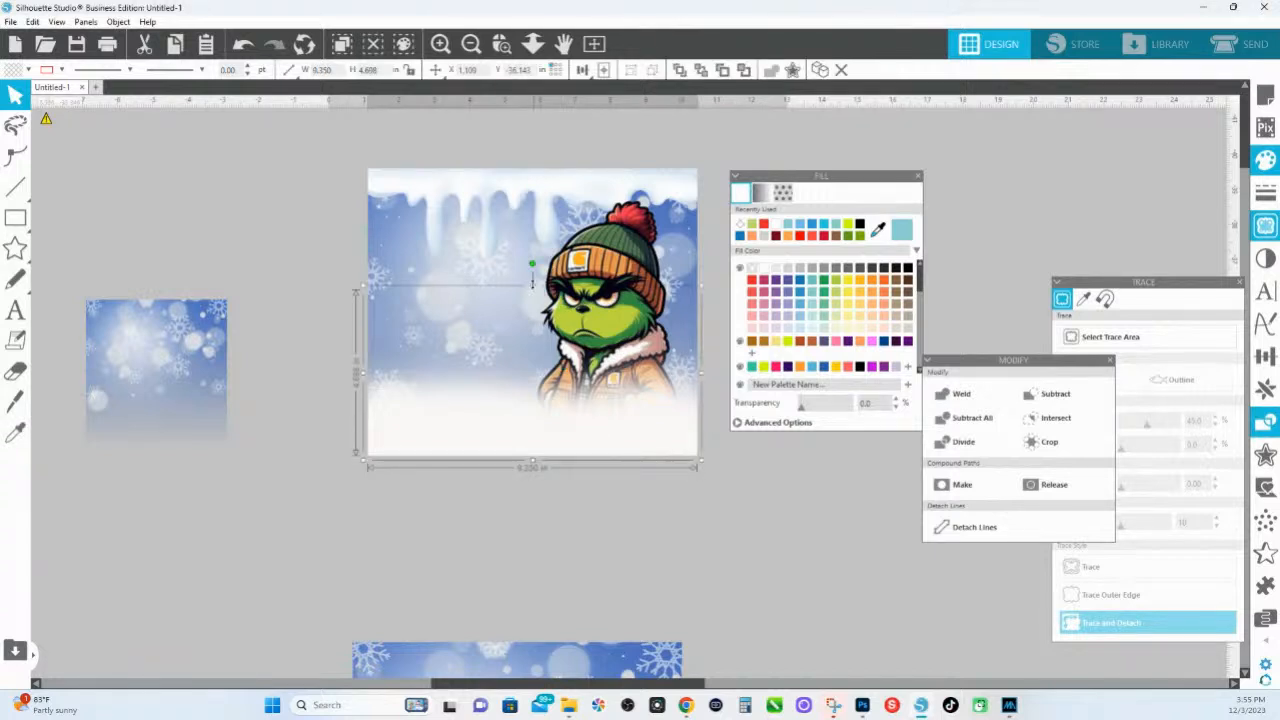
drag(532, 284, 535, 346)
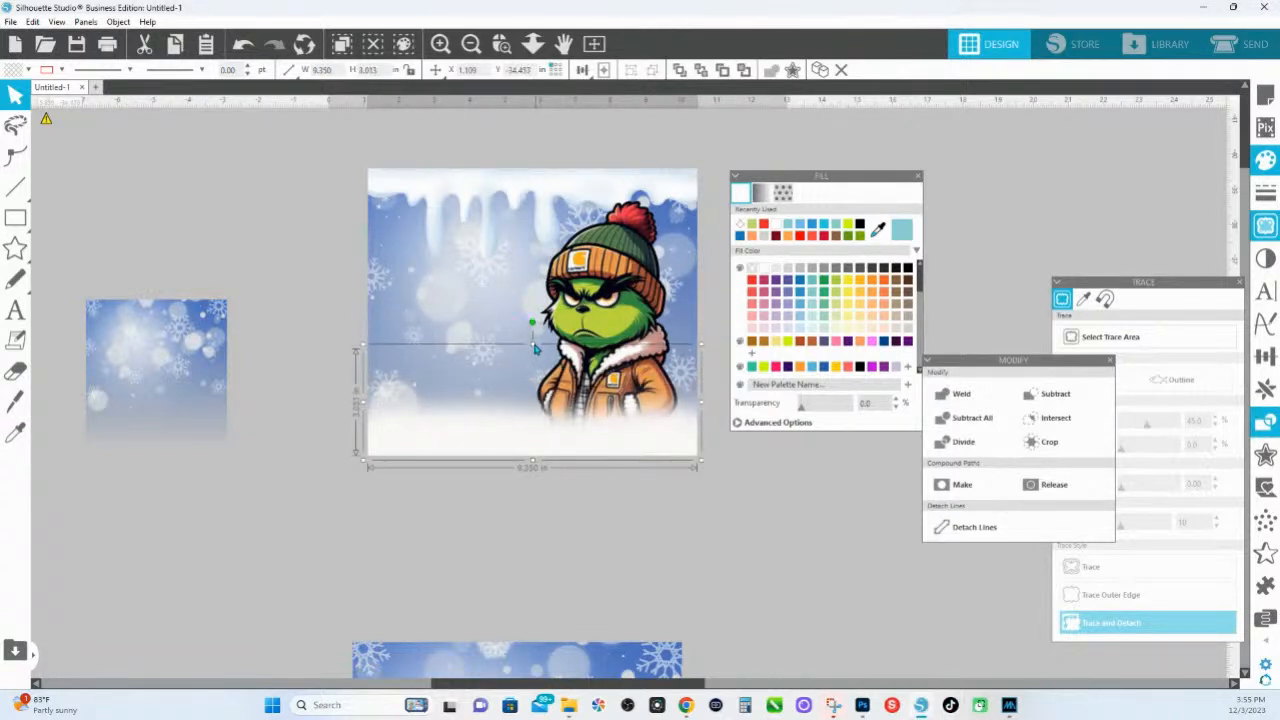
click(798, 478)
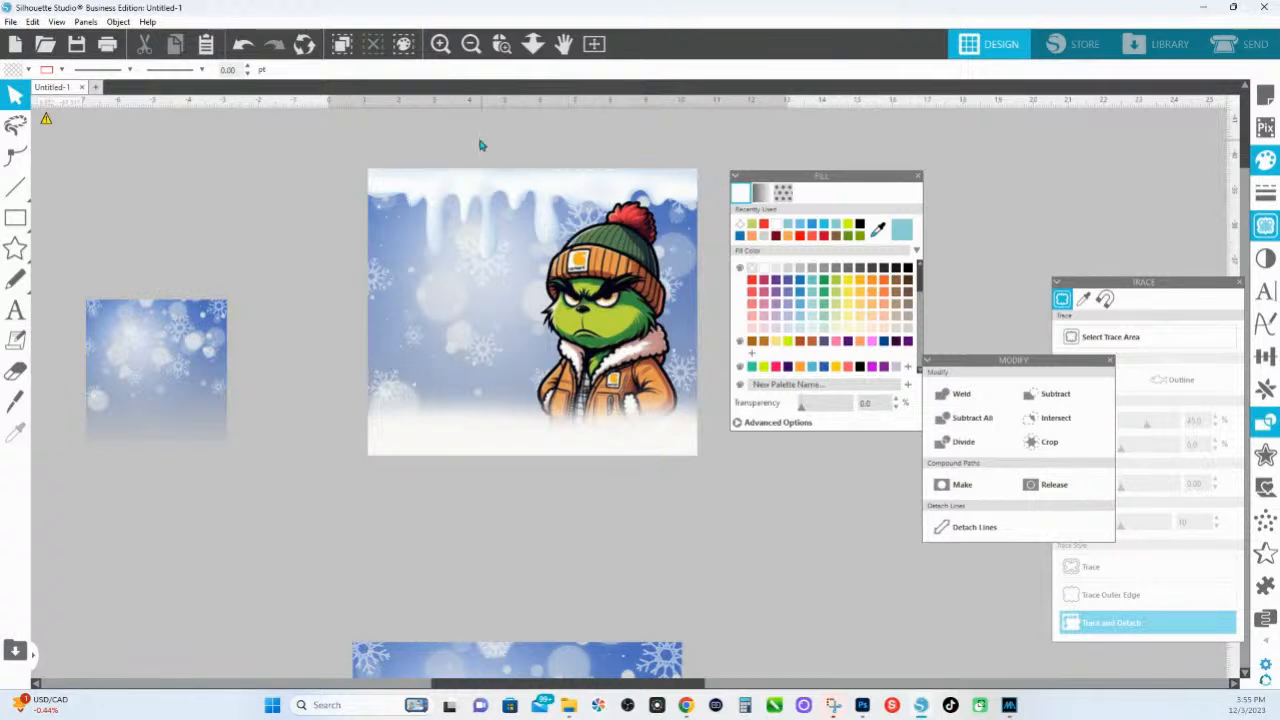
Bring the icicle border to the front so it overlaps the Grinch's hat
click(443, 196)
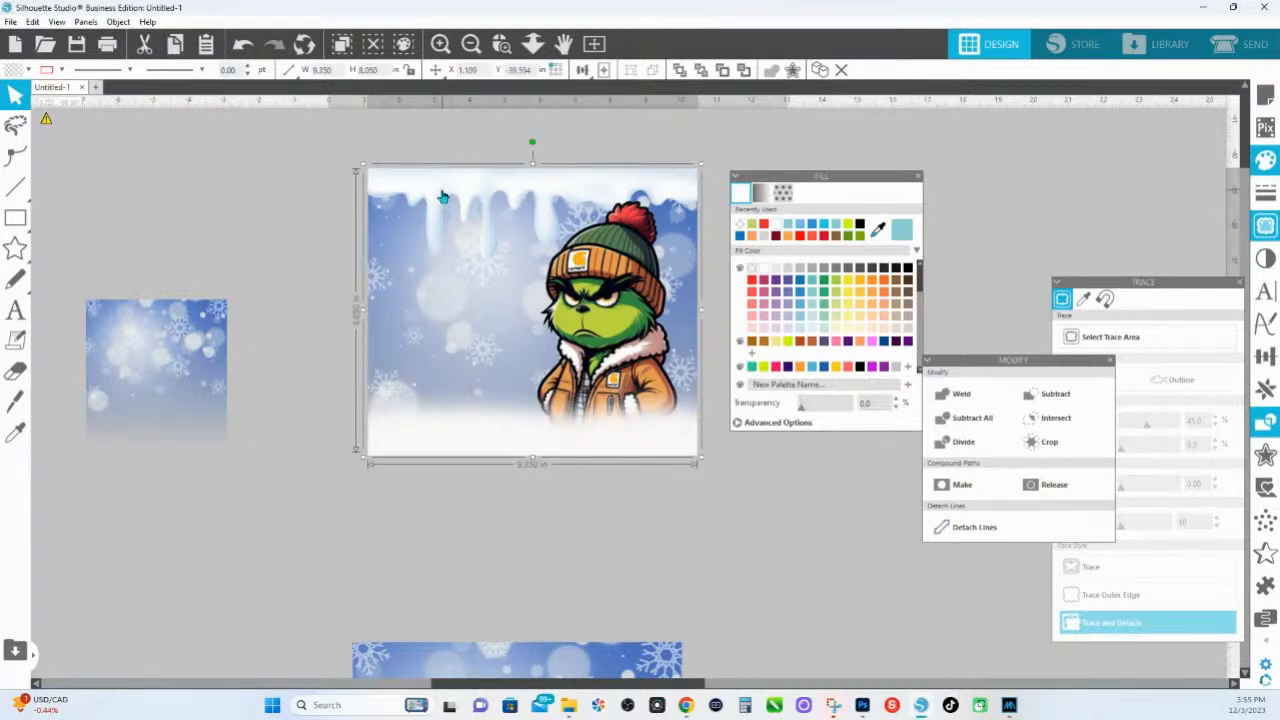
right_click(443, 196)
click(512, 465)
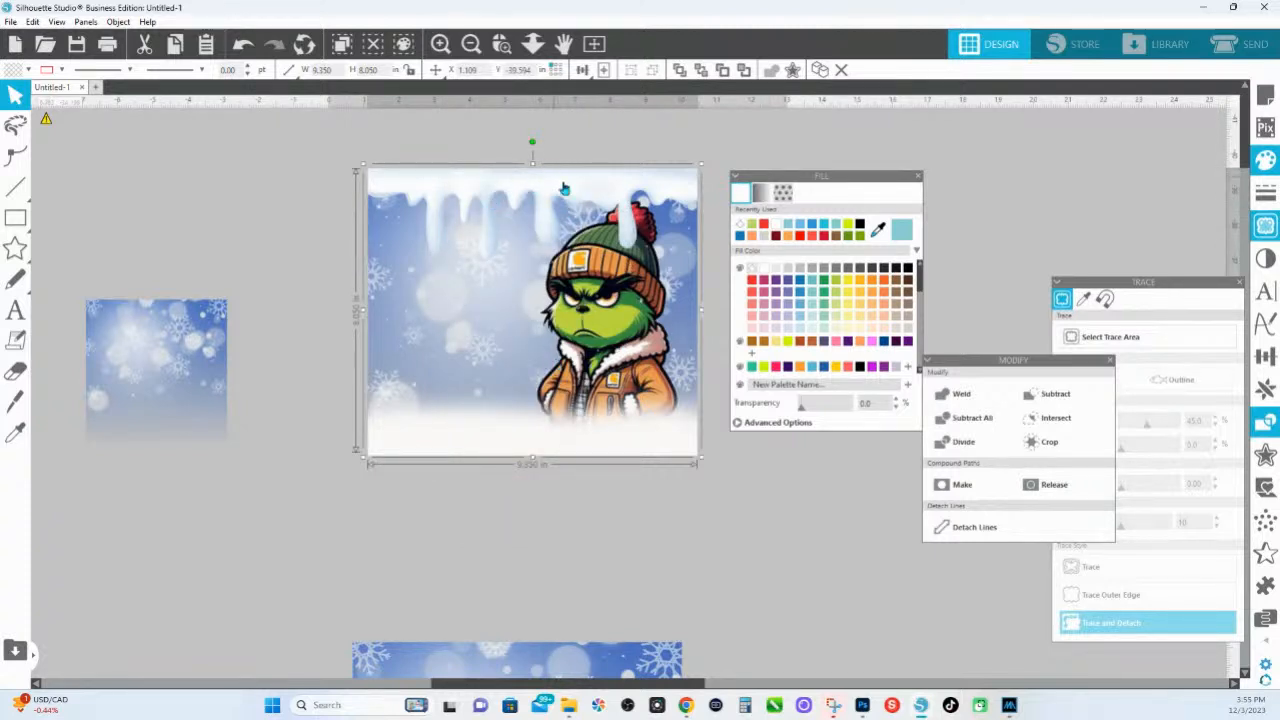
Stretch the icicle border to about 9.77 in tall and raise its two lower points to trim the overhang just inside the wrap's bottom edge
drag(540, 467, 530, 523)
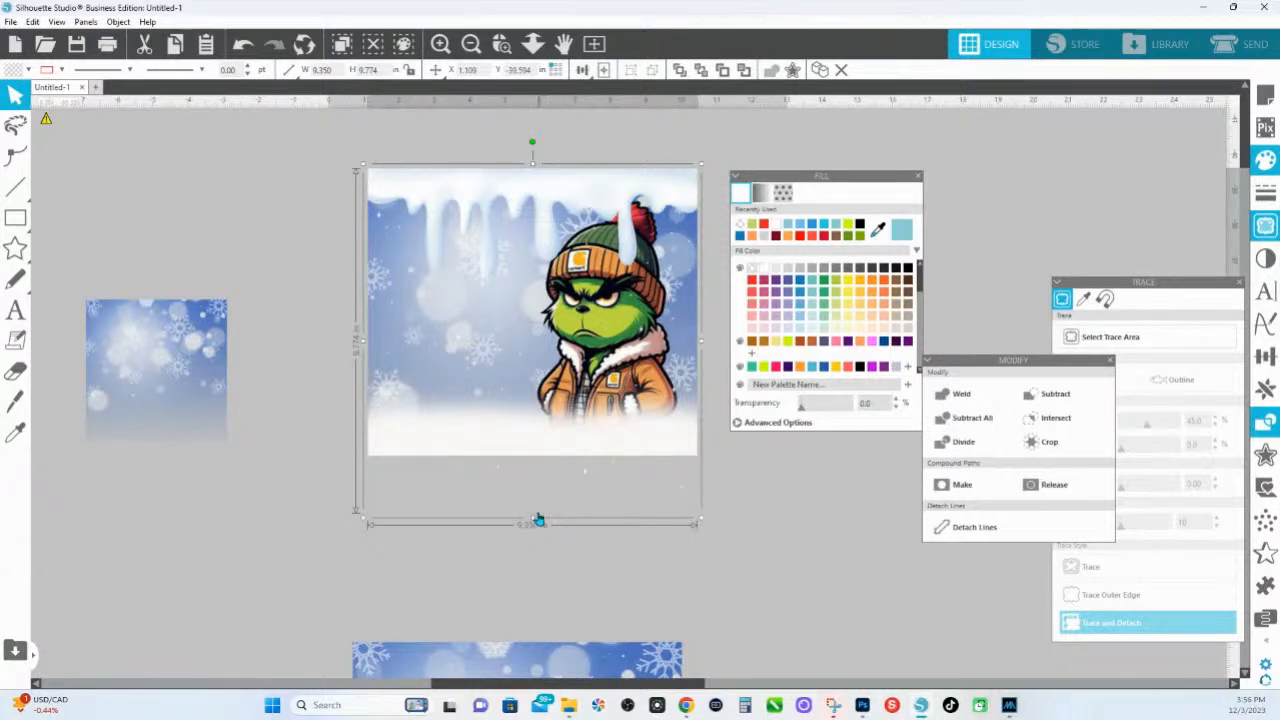
double_click(585, 480)
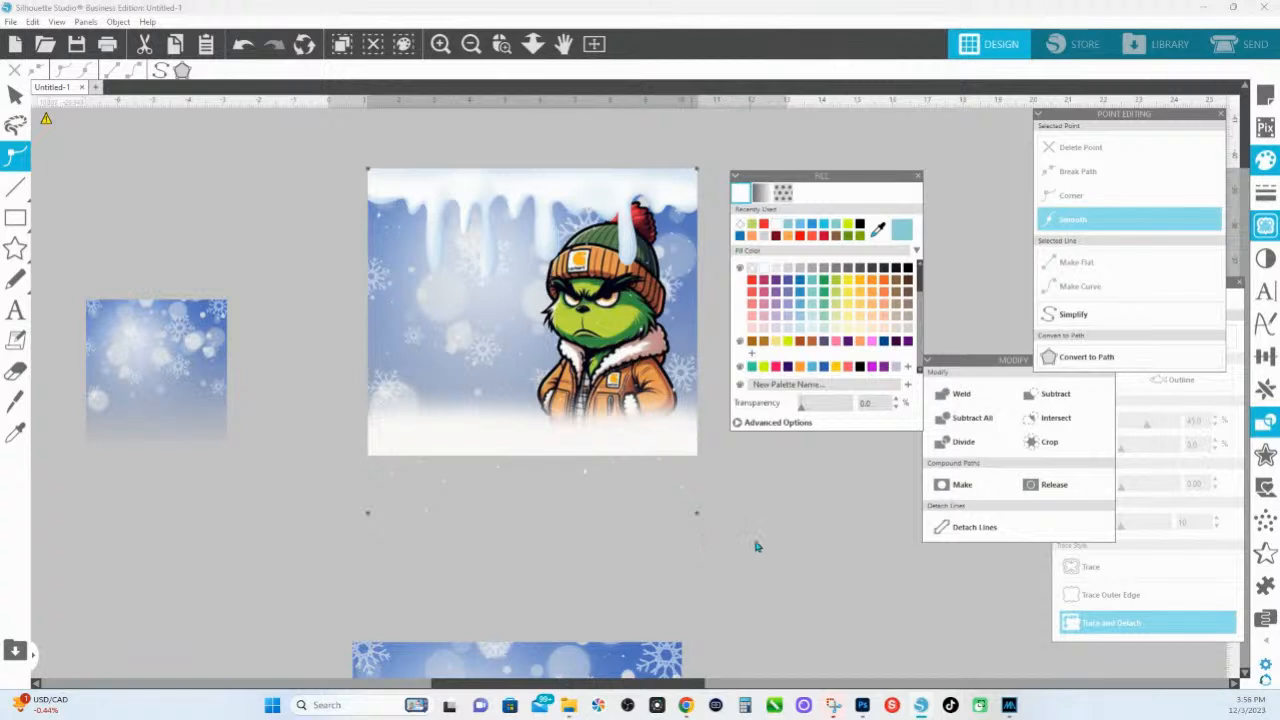
drag(785, 540, 266, 500)
key(Up)
key(Up)
key(Up)
key(Up)
key(Up)
key(Up)
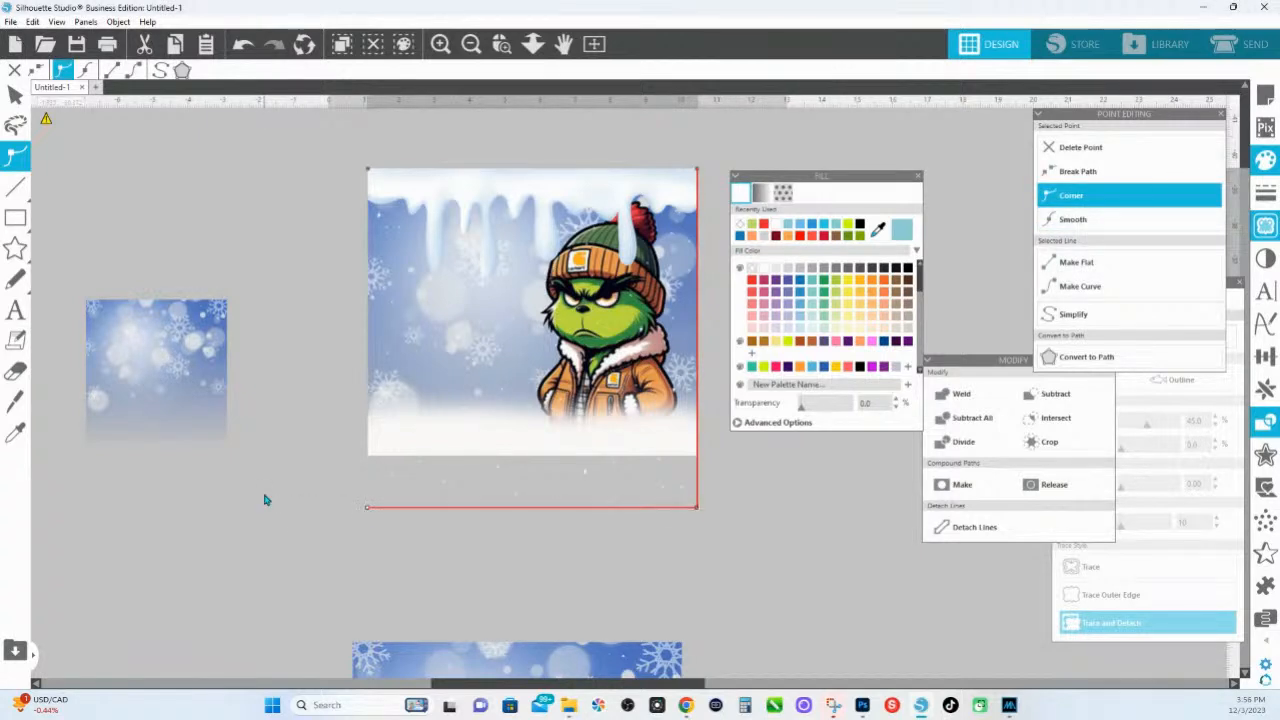
key(Up)
key(Up)
key(Up)
key(Up)
key(Up)
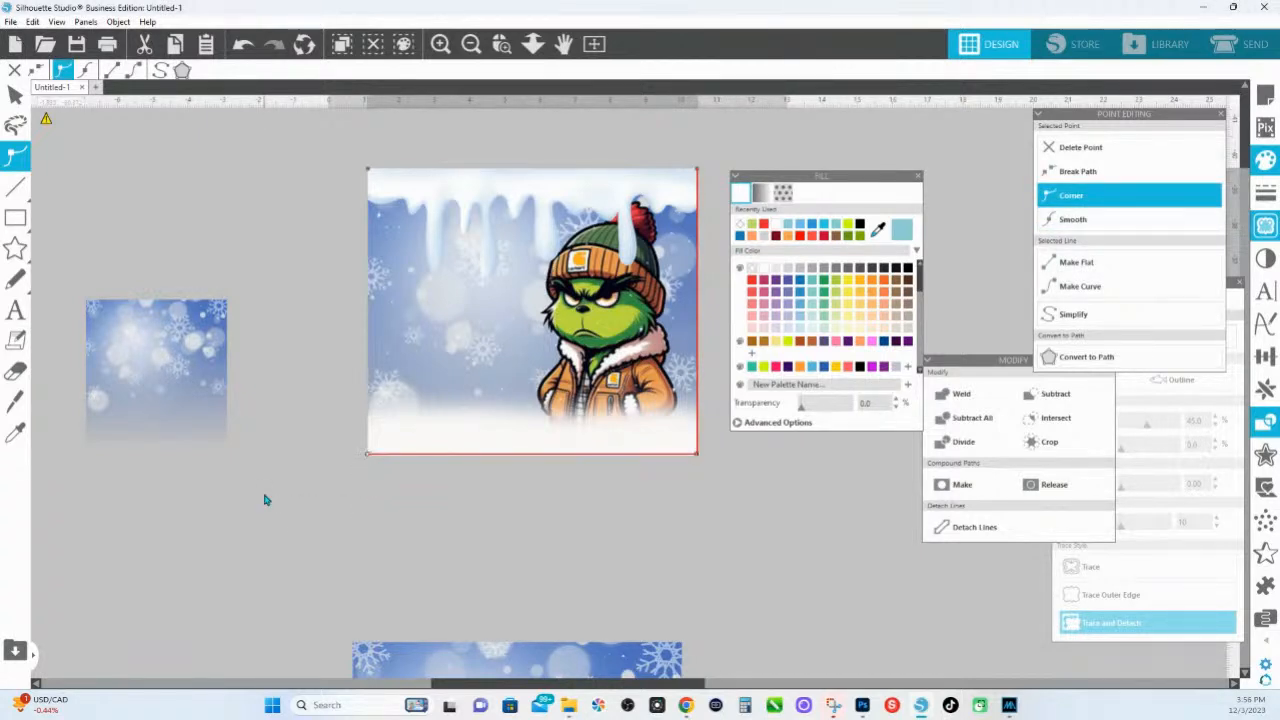
key(Up)
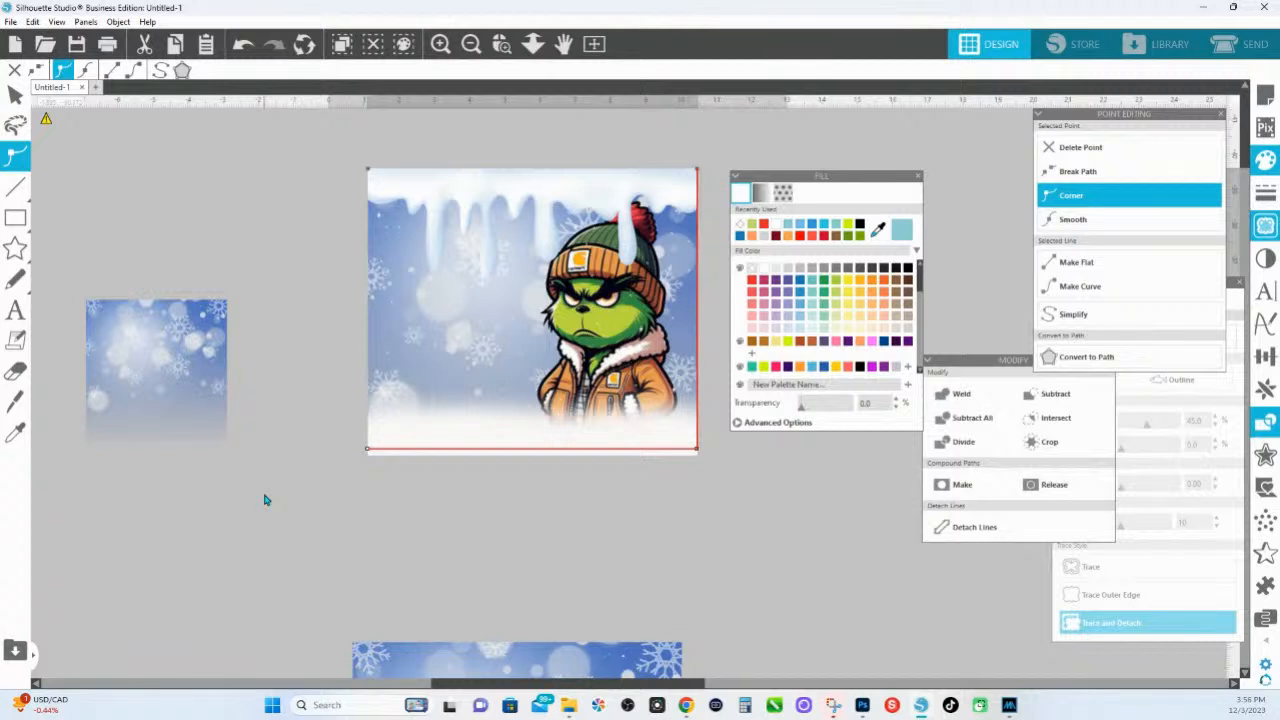
click(507, 564)
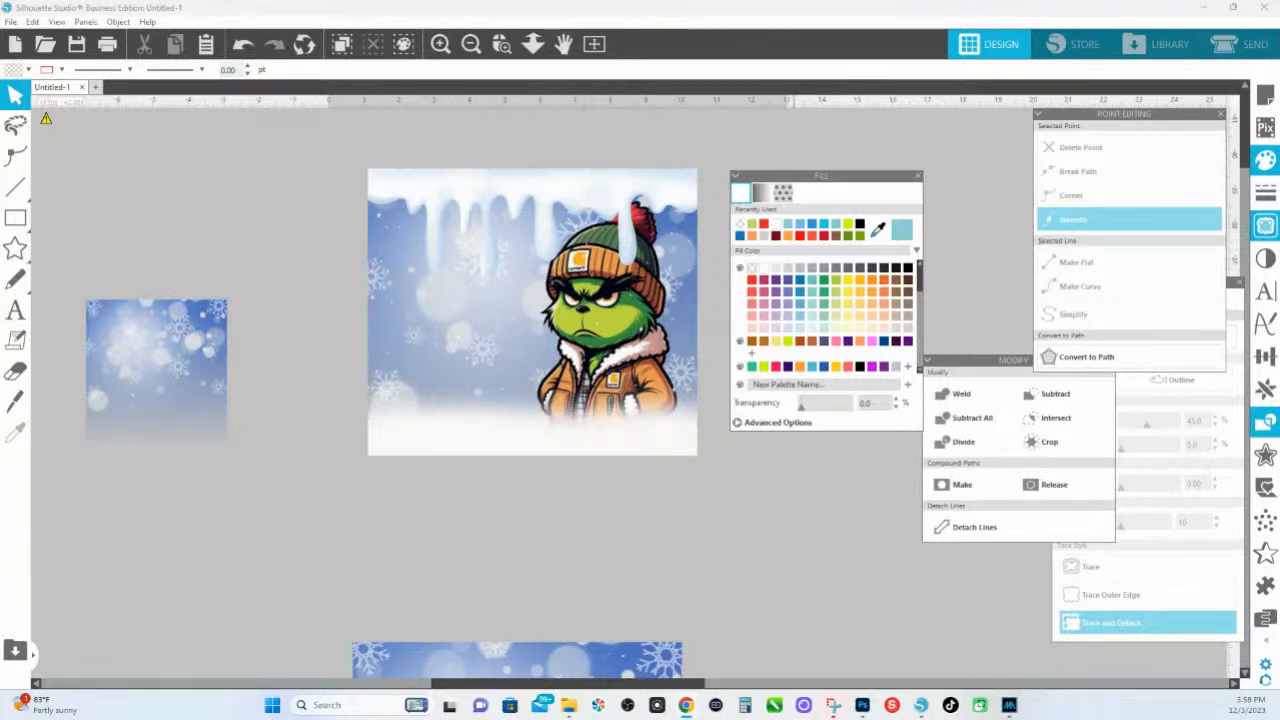
View the PNG Masking Fades product on the HS INK 365 Essentials page in Chrome and return to the wrap in Silhouette Studio
mouse_move(686, 698)
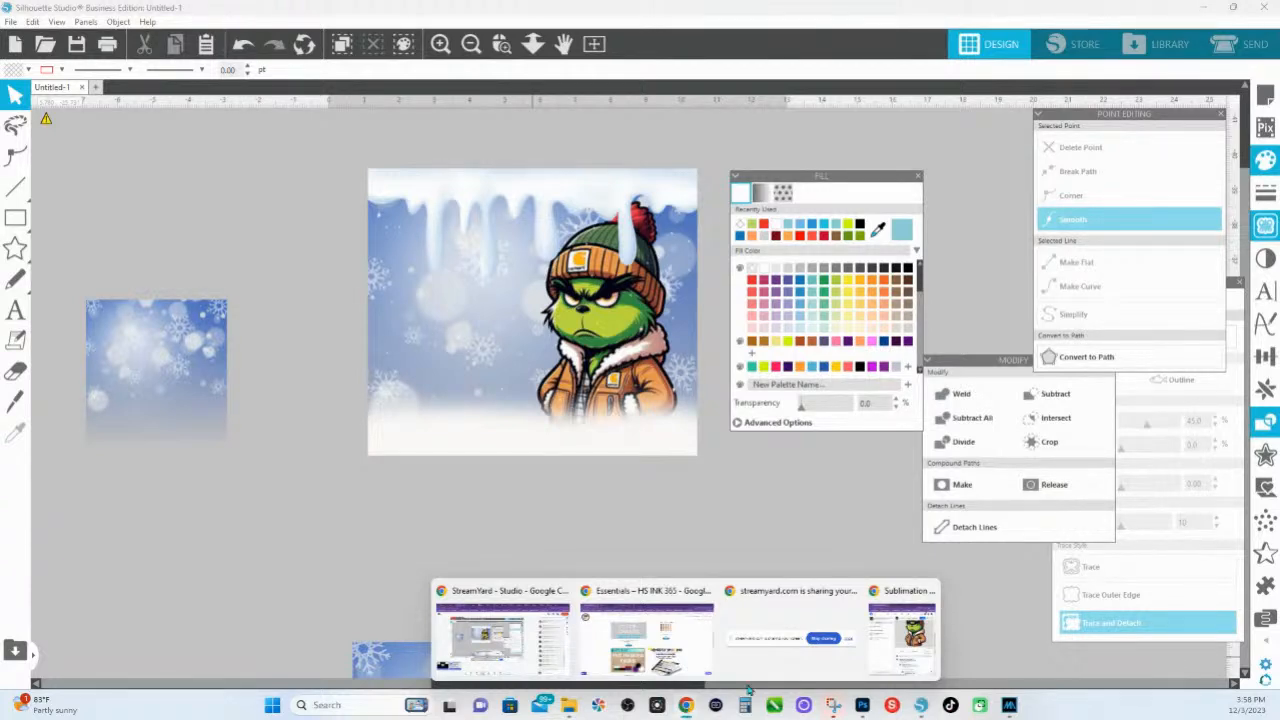
click(650, 597)
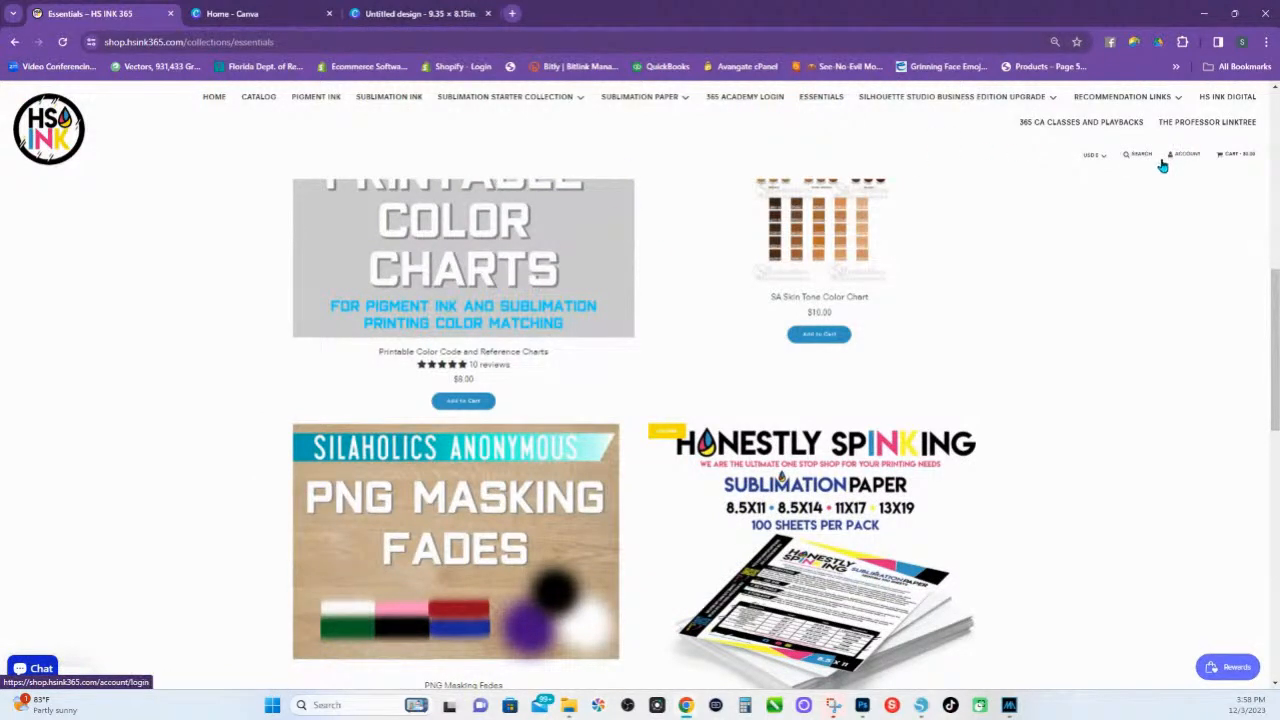
scroll(648, 487, down, 4)
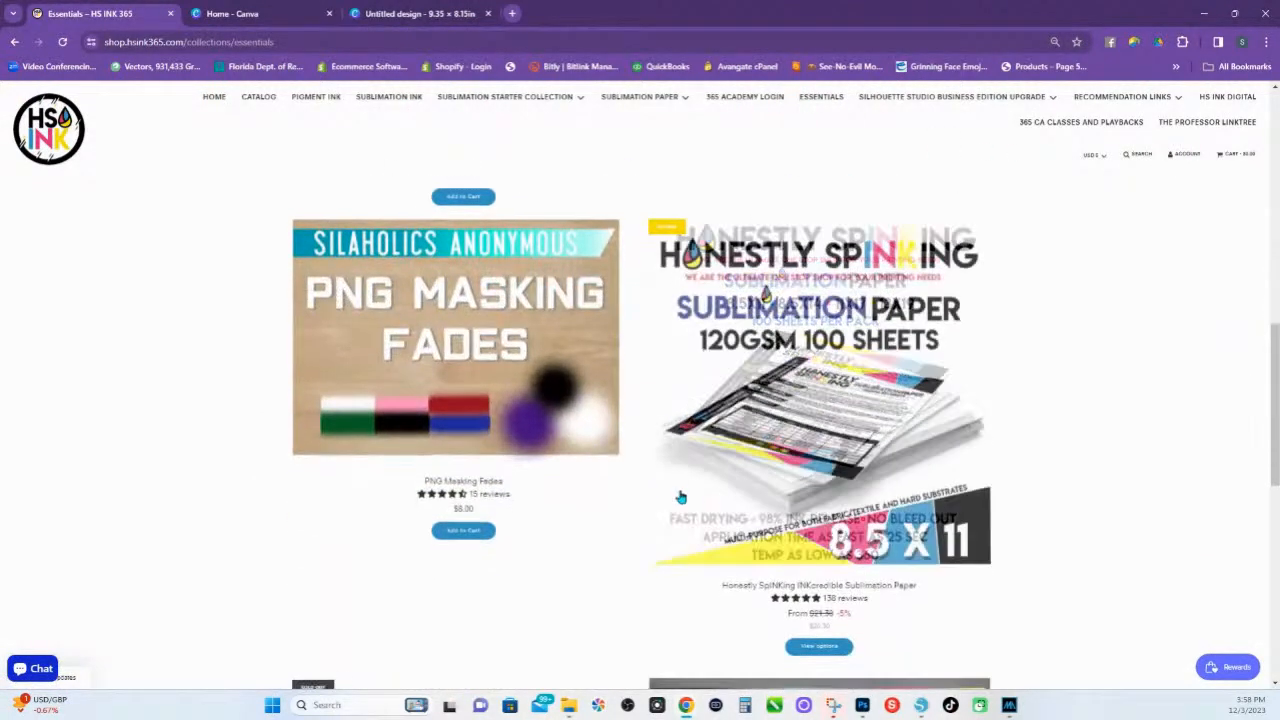
scroll(463, 386, up, 2)
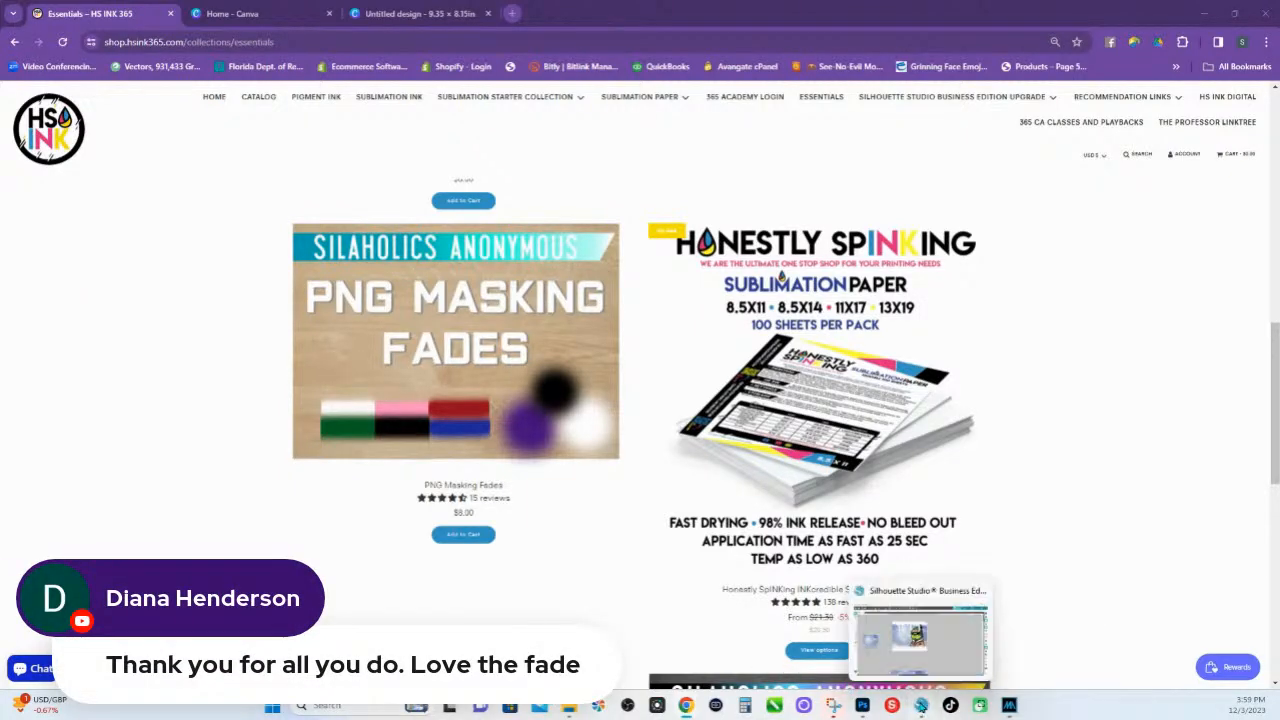
click(921, 706)
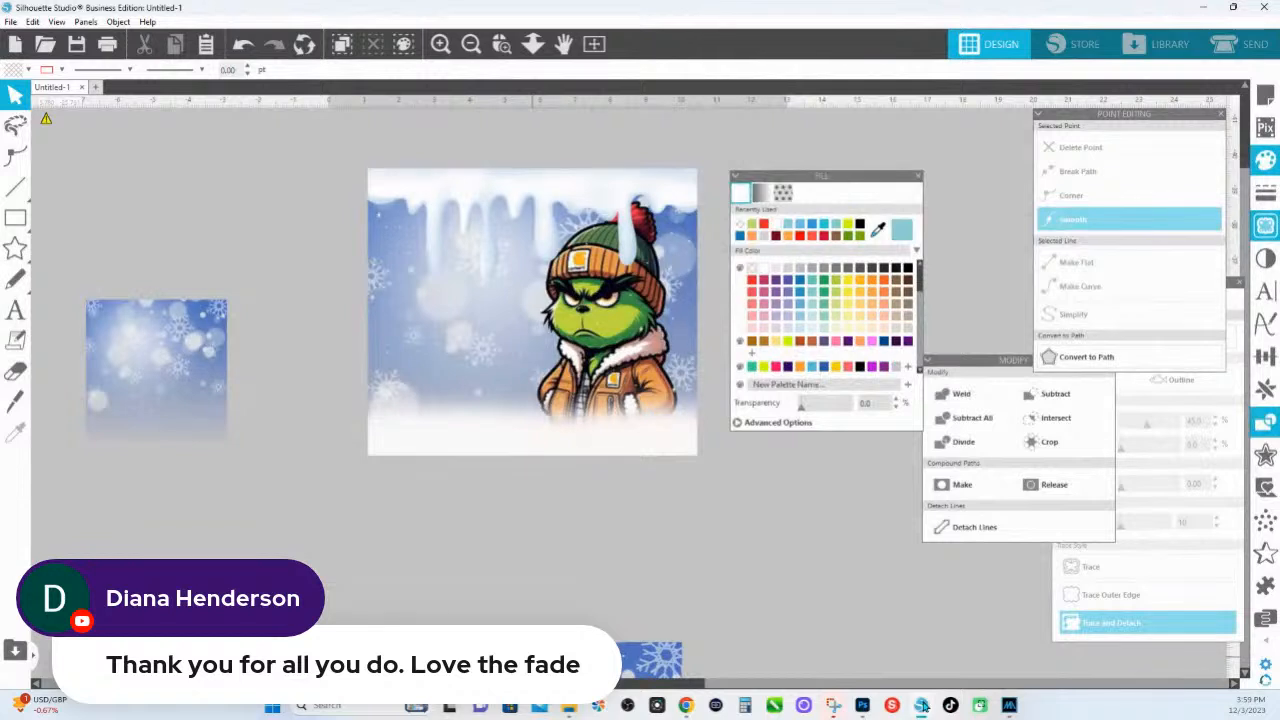